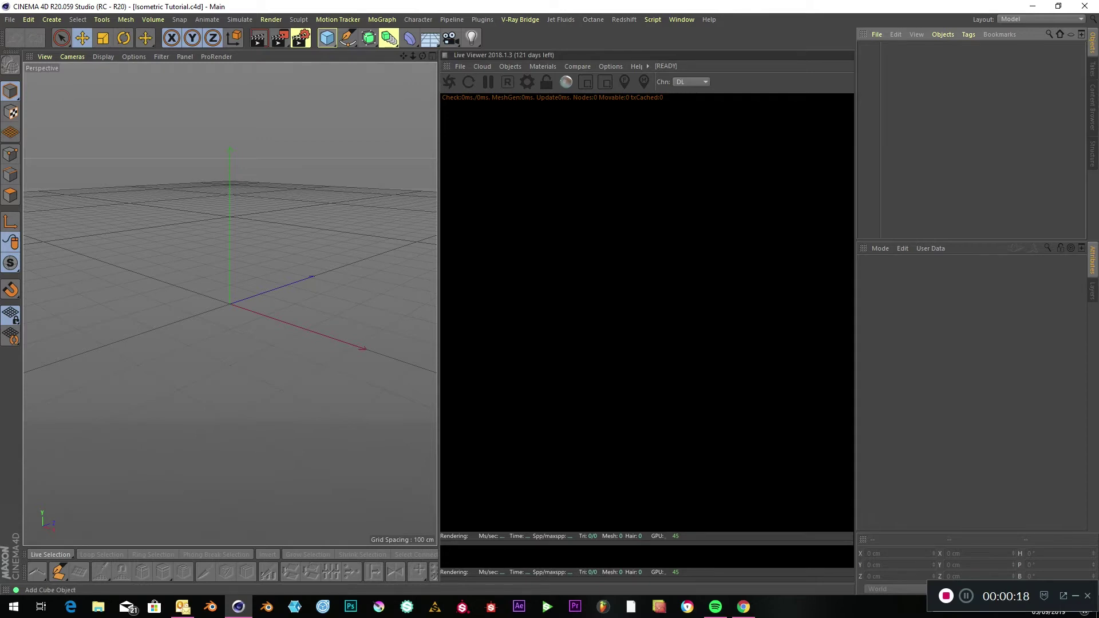
Step: Add a 200 cm cube and make it editable in polygon mode
{"action": "left_click", "coordinate": [327, 38]}
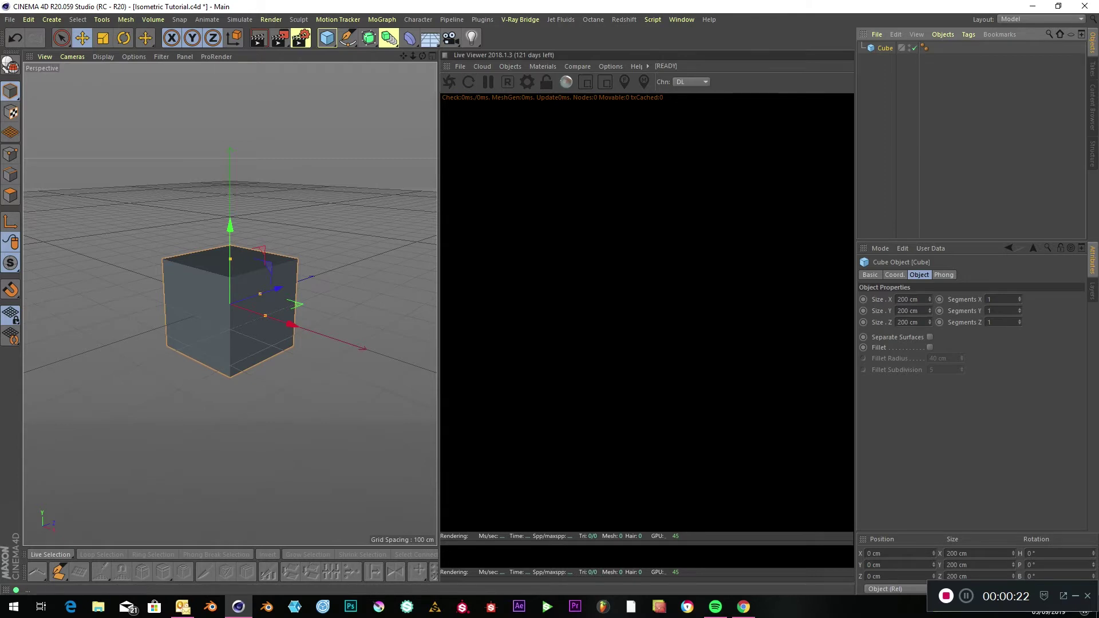
{"action": "left_click", "coordinate": [10, 64]}
{"action": "left_click", "coordinate": [10, 195]}
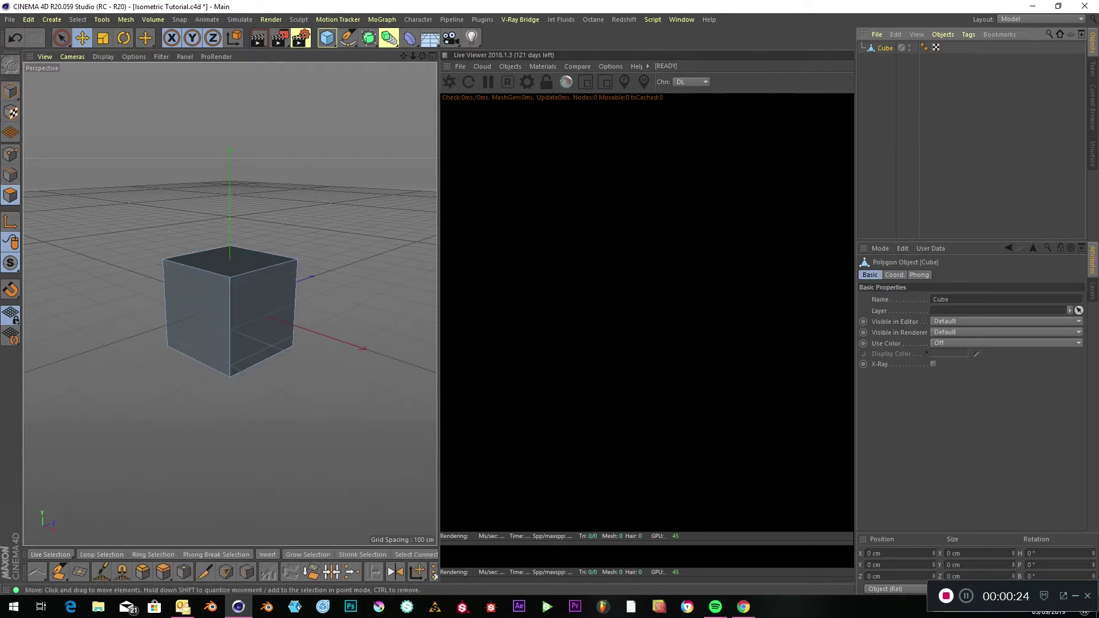
Step: Delete the cube's top and two front faces, leaving only the floor and the two back walls
{"action": "left_click", "coordinate": [62, 38]}
{"action": "left_click", "coordinate": [225, 302]}
{"action": "left_click_drag", "start_coordinate": [213, 279], "coordinate": [227, 260]}
{"action": "key", "text": "Delete"}
Step: Extrude the cube's three remaining faces together by 15 cm to give the floor and walls thickness
{"action": "left_click_drag", "start_coordinate": [220, 327], "coordinate": [195, 302]}
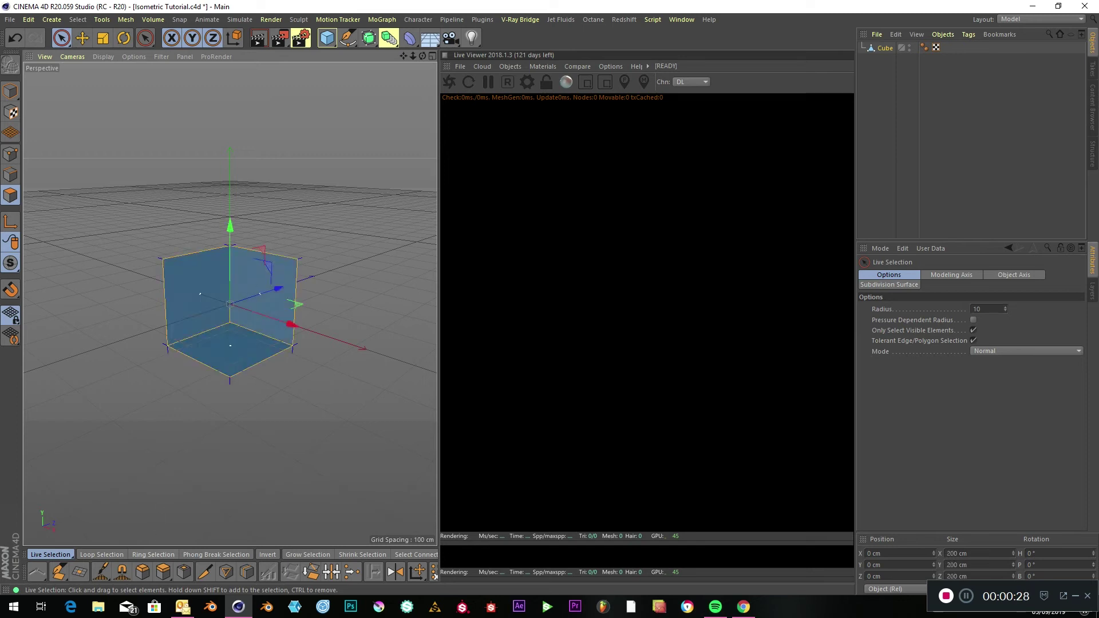
{"action": "left_click", "coordinate": [163, 572]}
{"action": "left_click_drag", "start_coordinate": [221, 355], "coordinate": [231, 355]}
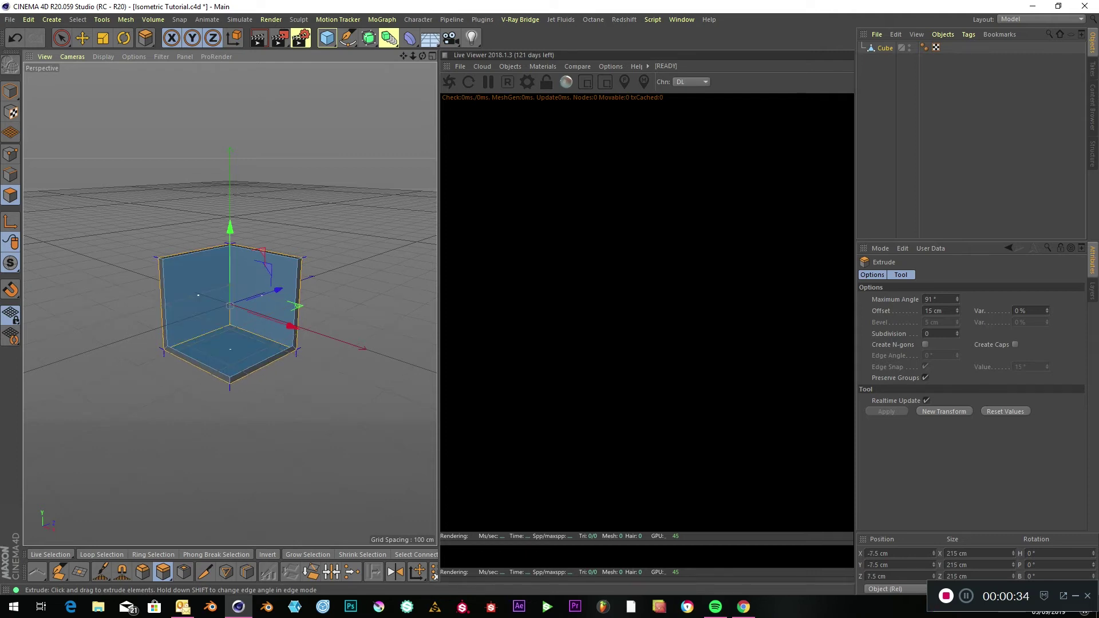
{"action": "left_click", "coordinate": [10, 90]}
{"action": "left_click", "coordinate": [83, 38]}
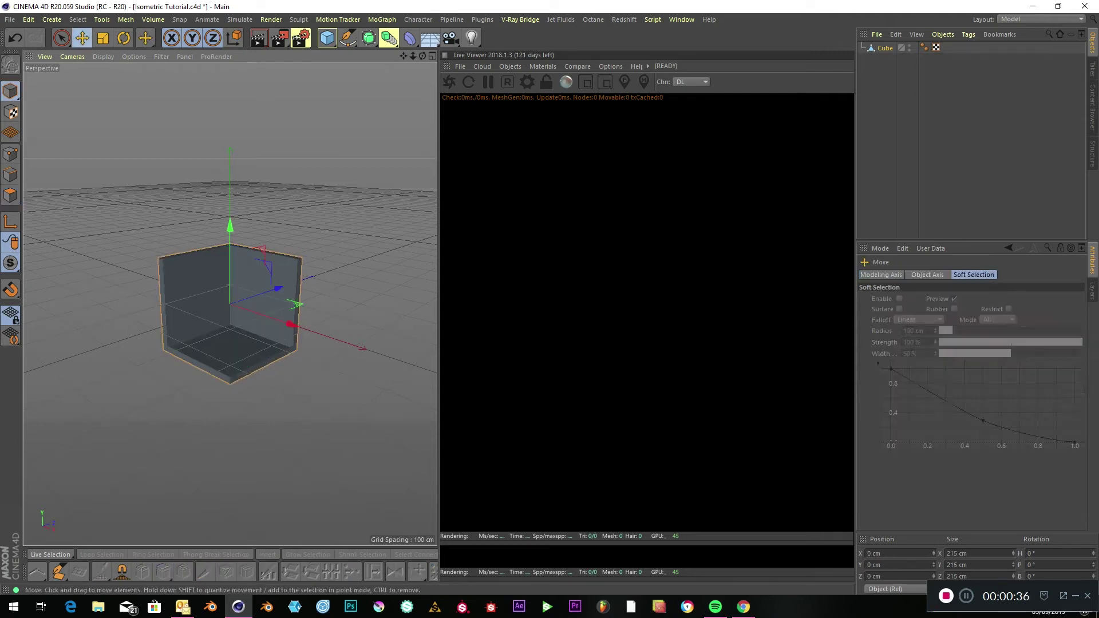
{"action": "left_click", "coordinate": [109, 129]}
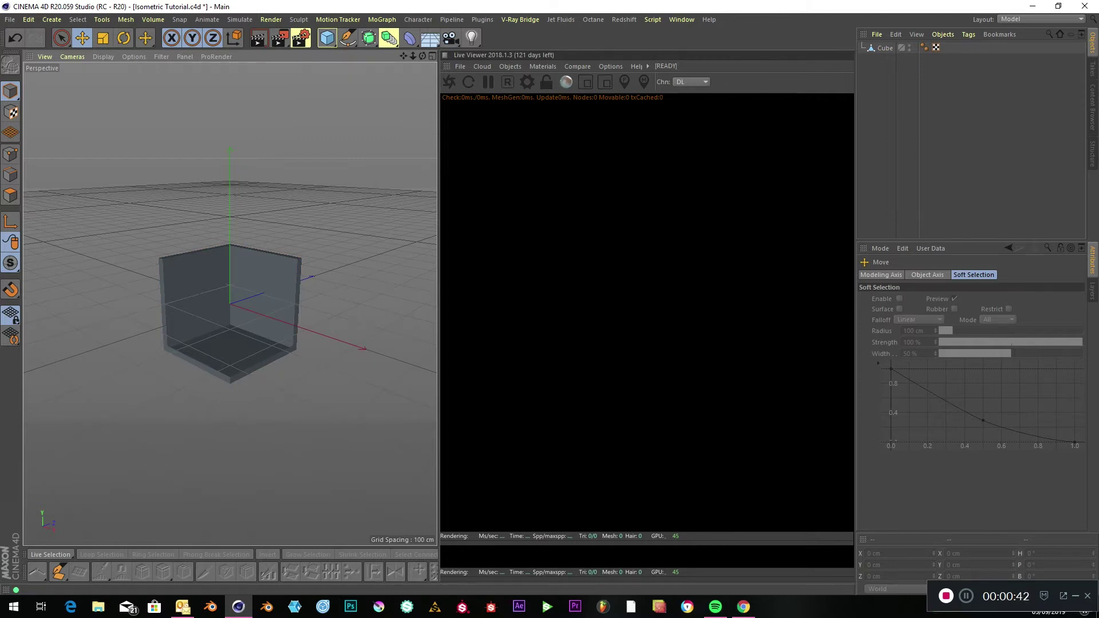
Step: Add a sphere with a radius of about 24 cm and 43 segments, and lower it to the room's floor
{"action": "right_click_drag", "start_coordinate": [229, 304], "coordinate": [297, 304], "text": "alt"}
{"action": "left_click_drag", "start_coordinate": [229, 304], "coordinate": [229, 278], "text": "alt"}
{"action": "left_click_drag", "start_coordinate": [327, 38], "coordinate": [557, 75]}
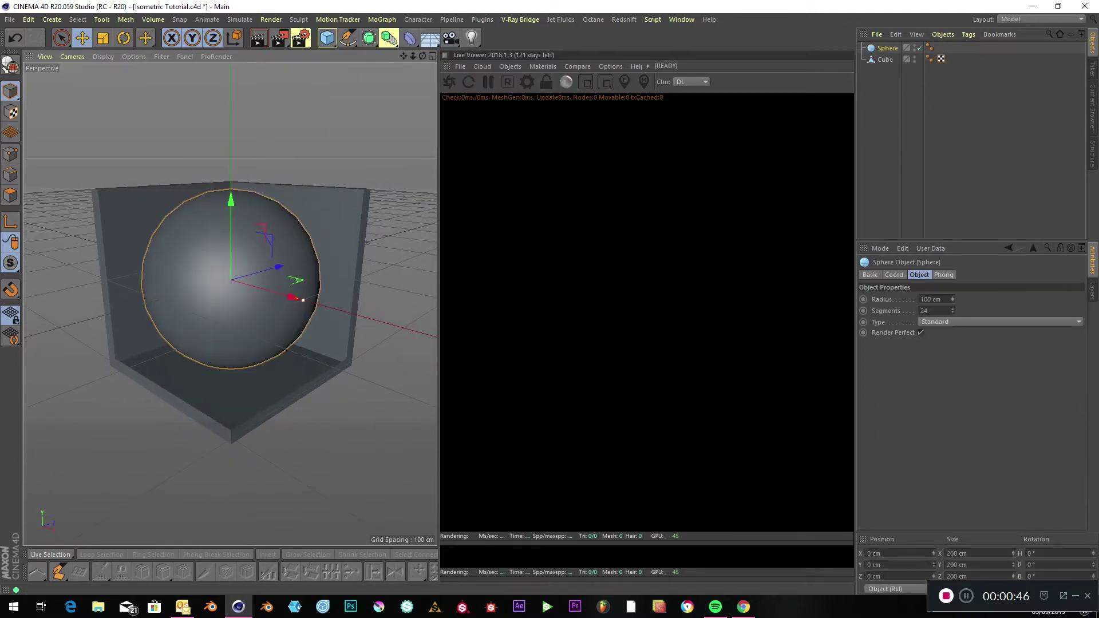
{"action": "left_click_drag", "start_coordinate": [302, 299], "coordinate": [247, 284]}
{"action": "left_click_drag", "start_coordinate": [953, 311], "coordinate": [952, 301]}
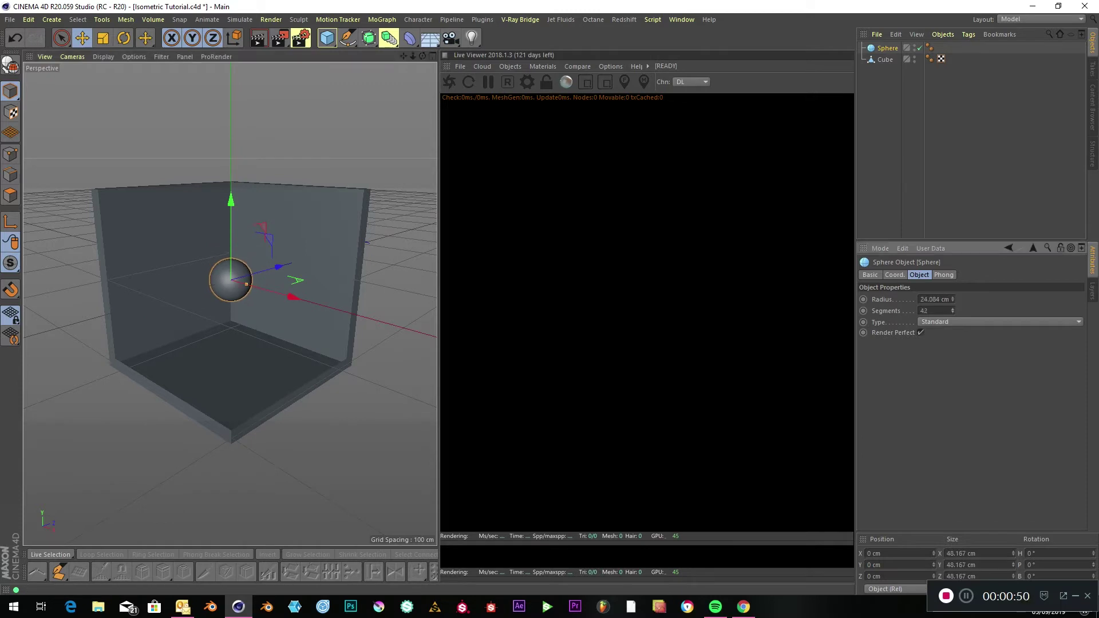
{"action": "left_click_drag", "start_coordinate": [413, 56], "coordinate": [443, 43]}
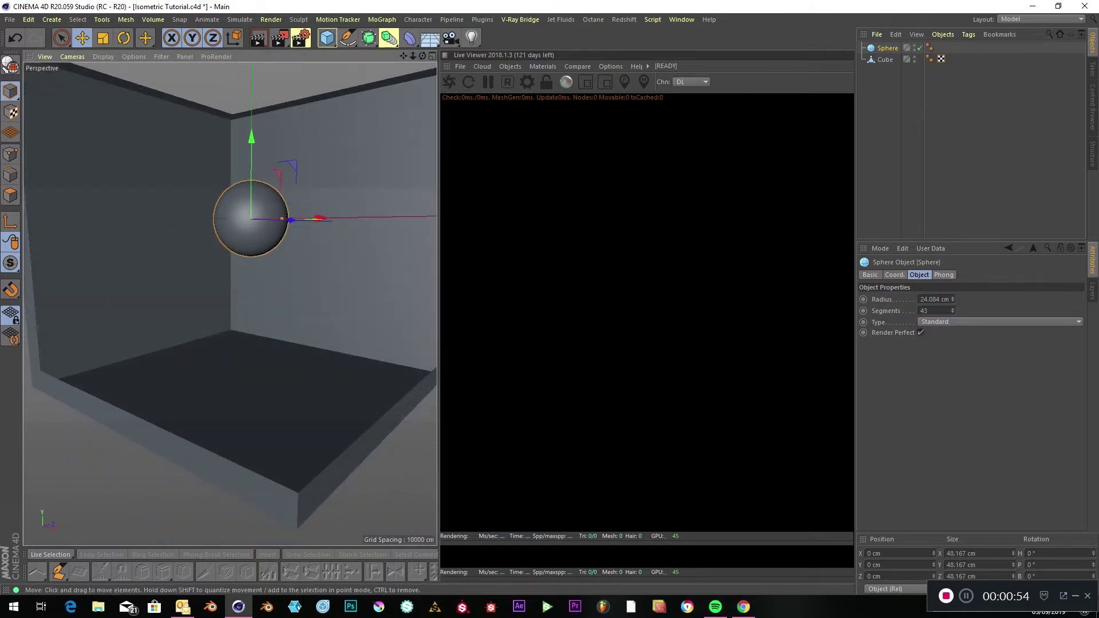
{"action": "left_click_drag", "start_coordinate": [251, 137], "coordinate": [251, 282]}
Step: Duplicate the sphere beside the original and shrink the copy to a radius of about 16.8 cm, resting on the floor
{"action": "mouse_move", "coordinate": [318, 375]}
{"action": "left_mouse_down", "text": "ctrl"}
{"action": "mouse_move", "coordinate": [368, 388]}
{"action": "mouse_move", "coordinate": [315, 375]}
{"action": "left_mouse_up", "text": "ctrl"}
{"action": "left_click_drag", "start_coordinate": [294, 292], "coordinate": [293, 304]}
{"action": "left_click_drag", "start_coordinate": [367, 399], "coordinate": [376, 402]}
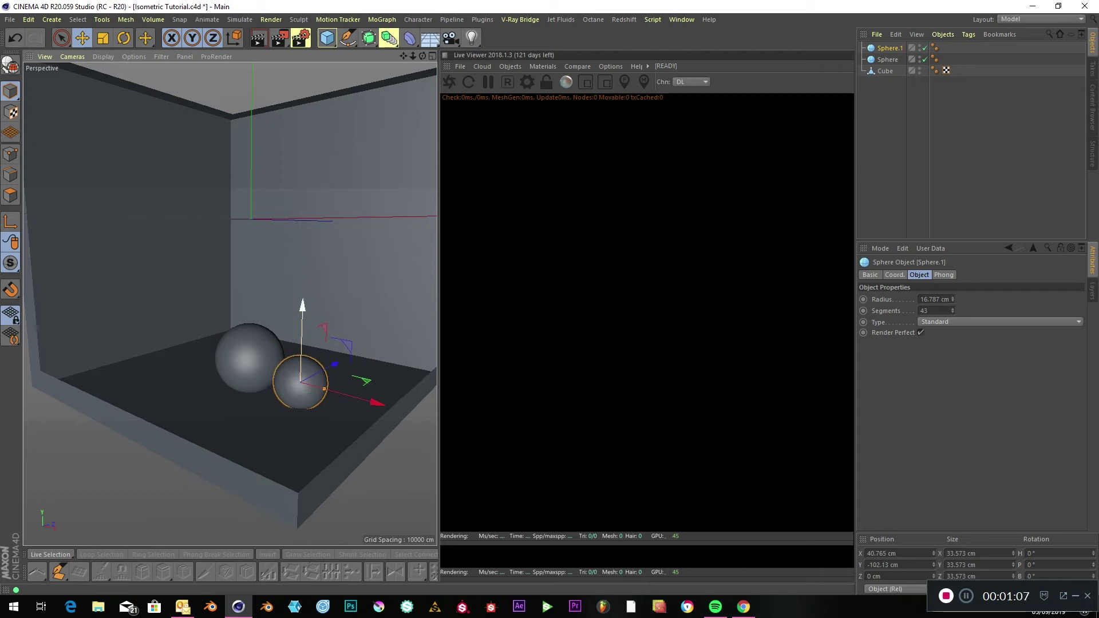
Step: Place the small sphere in front of the large one near the room's left wall, and save the project
{"action": "left_click_drag", "start_coordinate": [336, 366], "coordinate": [275, 377]}
{"action": "left_click", "coordinate": [241, 349], "text": "shift"}
{"action": "left_click", "coordinate": [916, 137]}
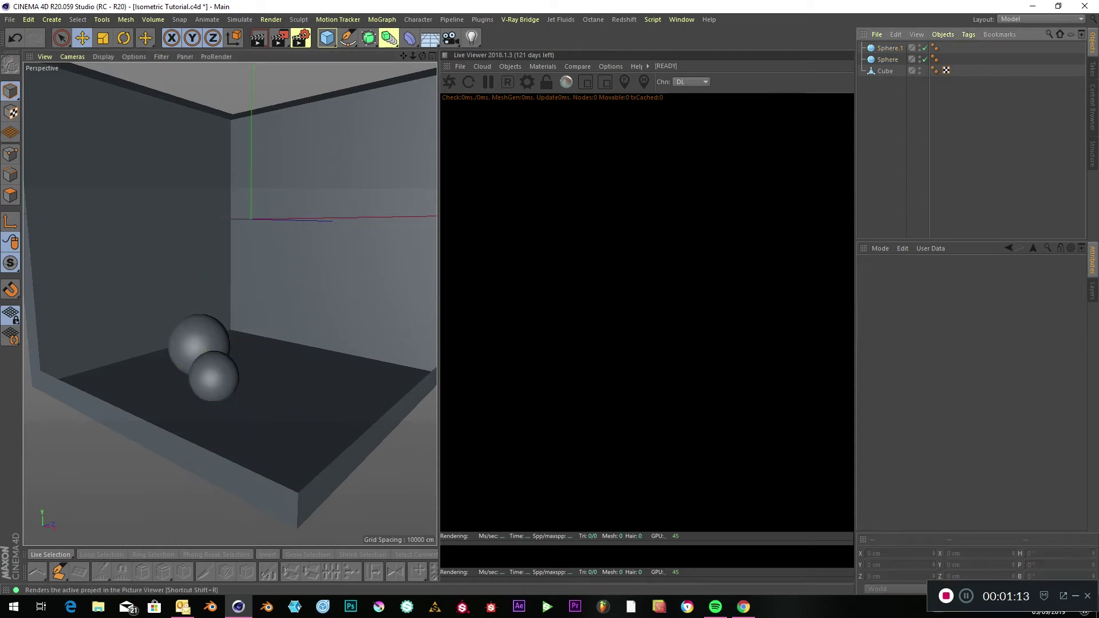
{"action": "key", "text": "ctrl+s"}
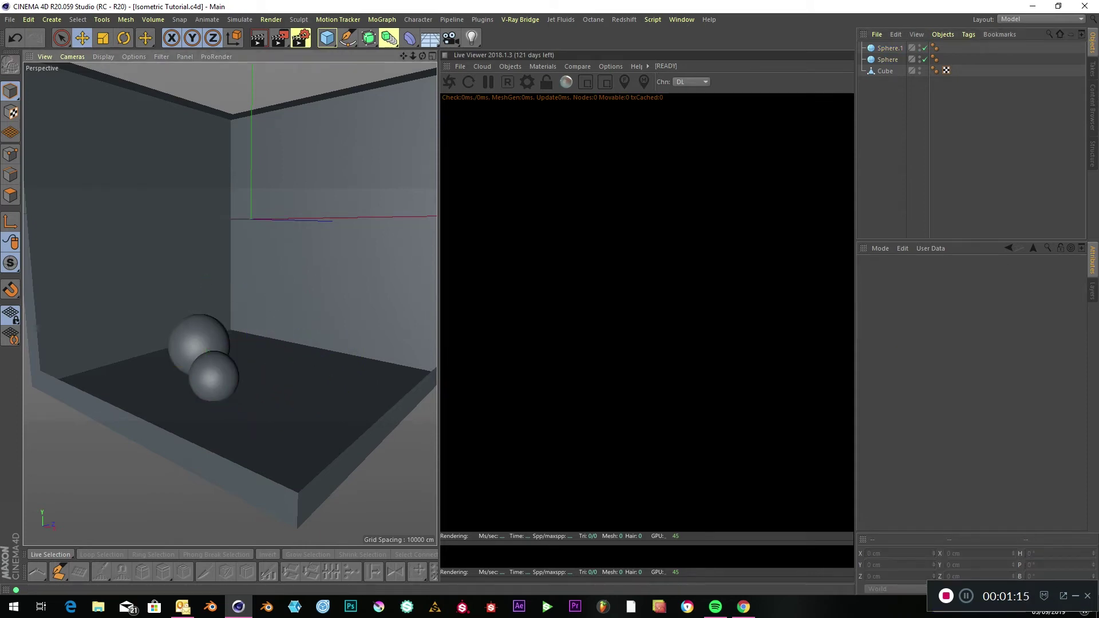
Step: Add a 200 cm pyramid and make it editable in edge mode
{"action": "left_click", "coordinate": [326, 38]}
{"action": "left_click", "coordinate": [370, 116]}
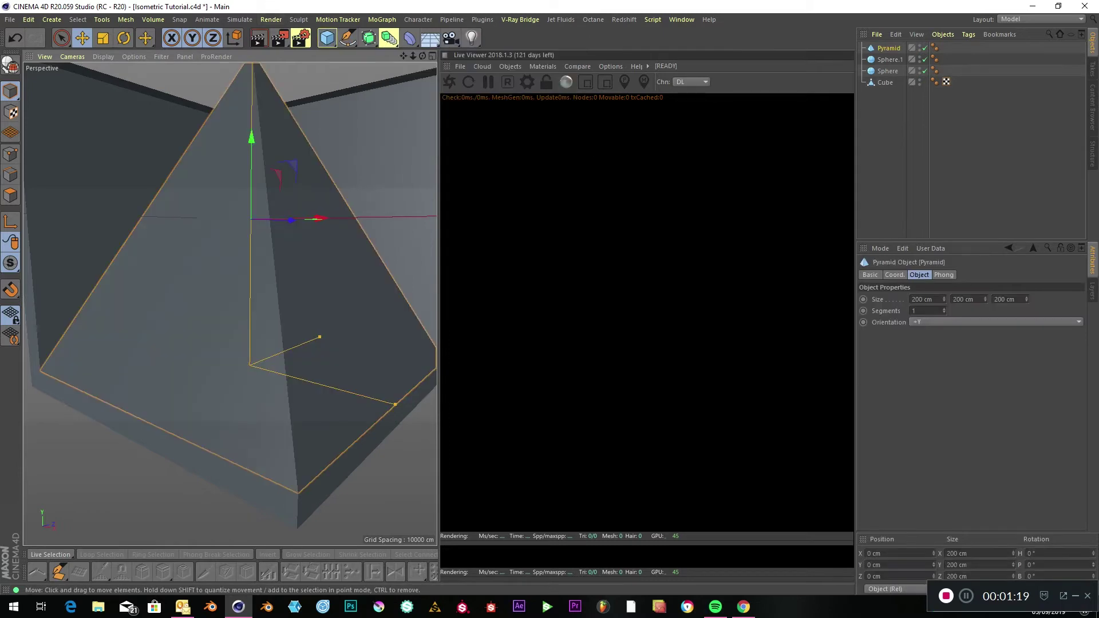
{"action": "left_click", "coordinate": [11, 65]}
{"action": "left_click", "coordinate": [10, 174]}
Step: Bevel the pyramid's edges slightly with extra subdivisions to round them, and return to model mode
{"action": "scroll", "coordinate": [252, 275], "scroll_direction": "down", "scroll_amount": 8}
{"action": "mouse_move", "coordinate": [321, 257]}
{"action": "left_mouse_down", "text": "alt"}
{"action": "mouse_move", "coordinate": [218, 298]}
{"action": "mouse_move", "coordinate": [321, 275]}
{"action": "left_mouse_up", "text": "alt"}
{"action": "left_click", "coordinate": [274, 368]}
{"action": "left_click", "coordinate": [274, 368], "text": "shift"}
{"action": "left_click", "coordinate": [221, 354], "text": "shift"}
{"action": "key", "text": "m"}
{"action": "key", "text": "s"}
{"action": "scroll", "coordinate": [252, 304], "scroll_direction": "up", "scroll_amount": 8}
{"action": "left_click_drag", "start_coordinate": [223, 221], "coordinate": [230, 222]}
{"action": "scroll", "coordinate": [229, 222], "scroll_direction": "down", "scroll_amount": 6}
{"action": "left_click_drag", "start_coordinate": [275, 269], "coordinate": [200, 241], "text": "alt"}
{"action": "left_click_drag", "start_coordinate": [952, 333], "coordinate": [1024, 332]}
{"action": "left_click", "coordinate": [10, 91]}
{"action": "left_click", "coordinate": [82, 38]}
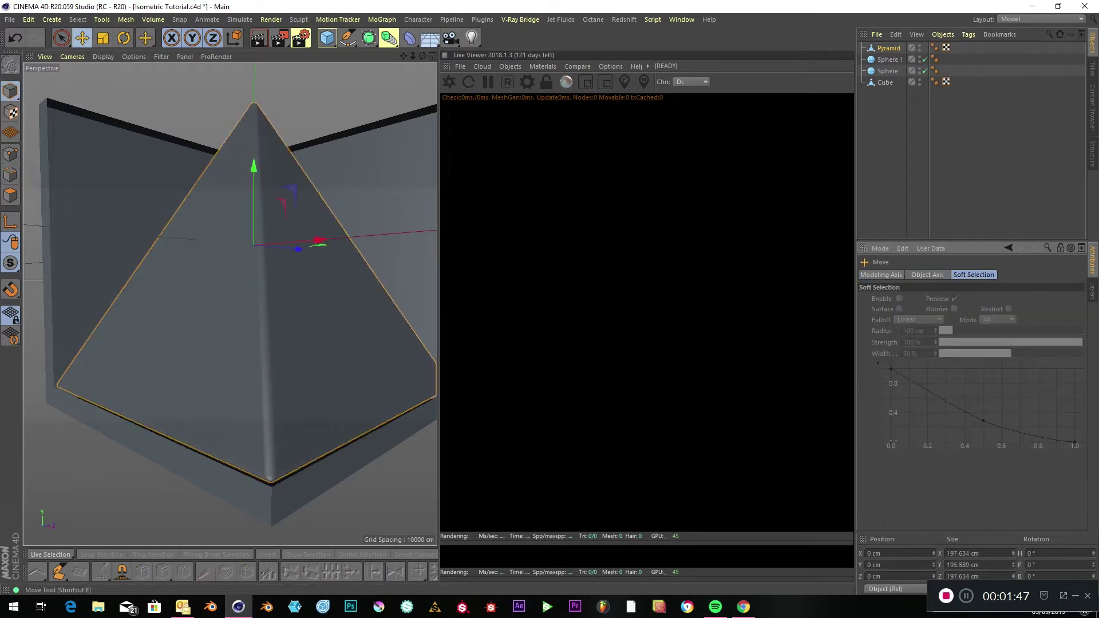
Step: Deselect the pyramid and save the project
{"action": "left_click", "coordinate": [893, 149]}
{"action": "left_click", "coordinate": [9, 20]}
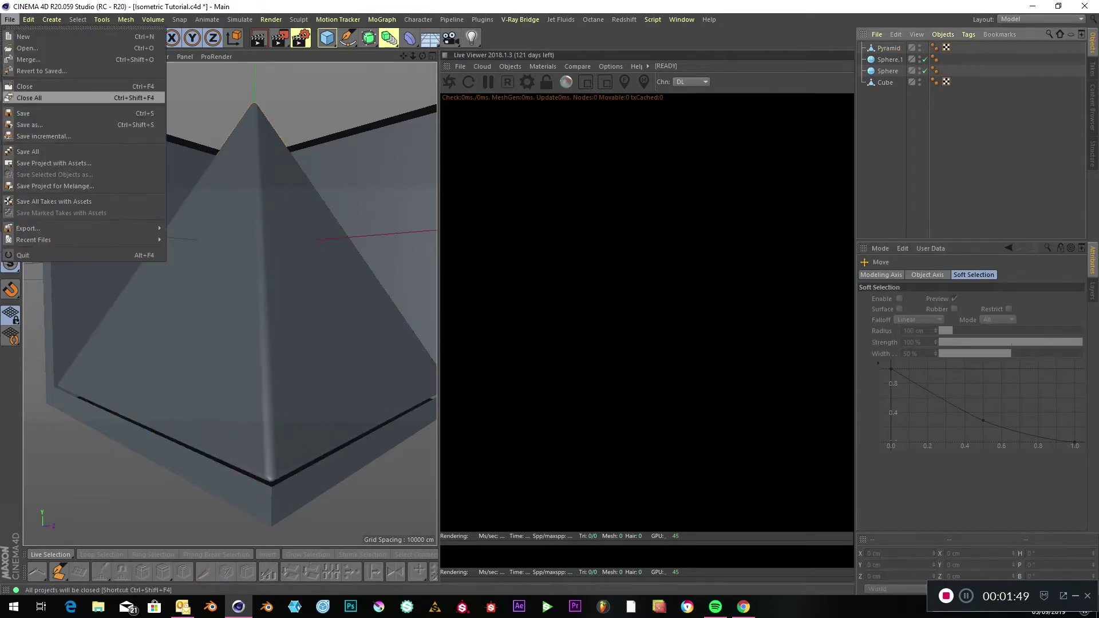
{"action": "left_click", "coordinate": [35, 113]}
Step: Scale the pyramid down to about 50 cm and place it on the floor beside the spheres, turned about 8.7°
{"action": "left_click", "coordinate": [212, 235]}
{"action": "left_click", "coordinate": [103, 38]}
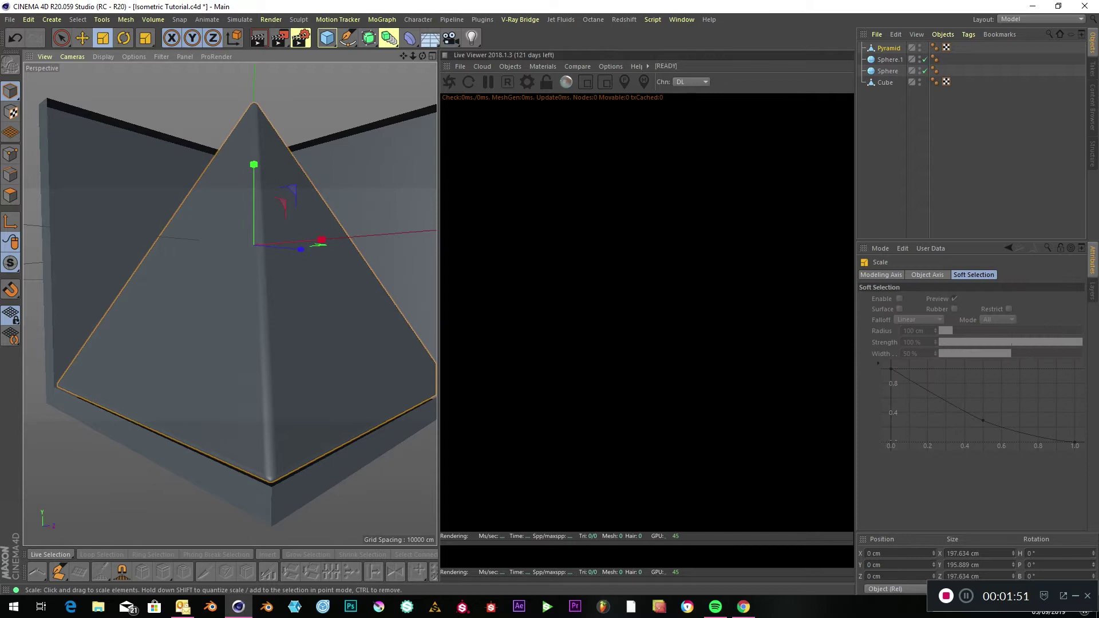
{"action": "left_click_drag", "start_coordinate": [321, 275], "coordinate": [157, 275]}
{"action": "key", "text": "r"}
{"action": "key", "text": "e"}
{"action": "left_click_drag", "start_coordinate": [253, 166], "coordinate": [254, 303]}
{"action": "left_click_drag", "start_coordinate": [318, 395], "coordinate": [366, 388]}
{"action": "left_click", "coordinate": [123, 38]}
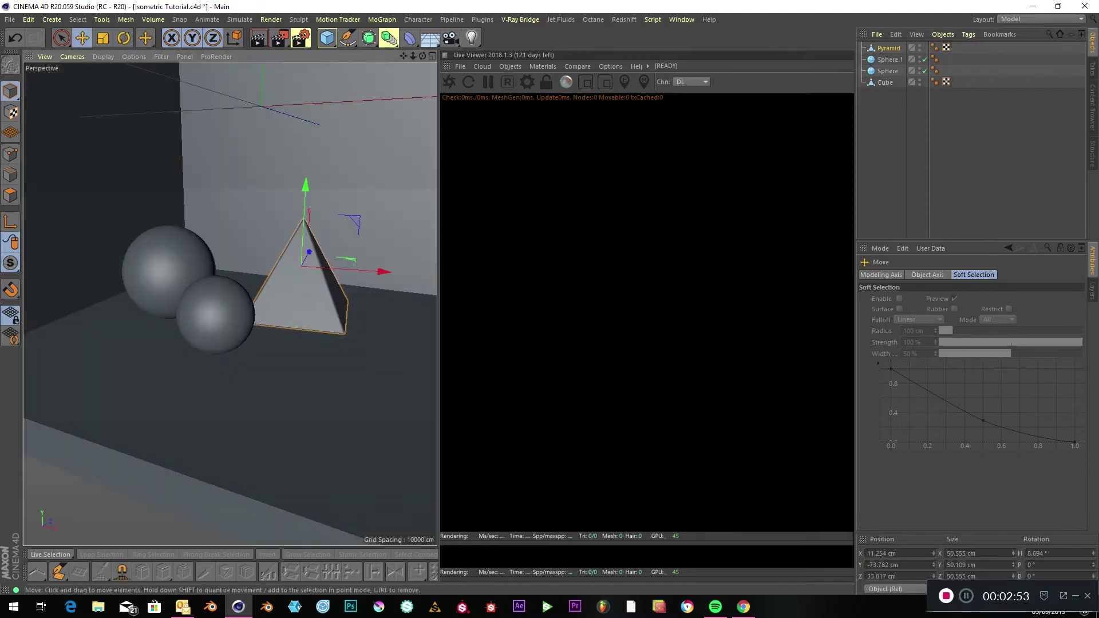
{"action": "left_click", "coordinate": [968, 148]}
Step: Scale the room's walls and floor down around the objects, and reposition the shell so its floor sits beneath them
{"action": "right_click_drag", "start_coordinate": [230, 304], "coordinate": [144, 305], "text": "alt"}
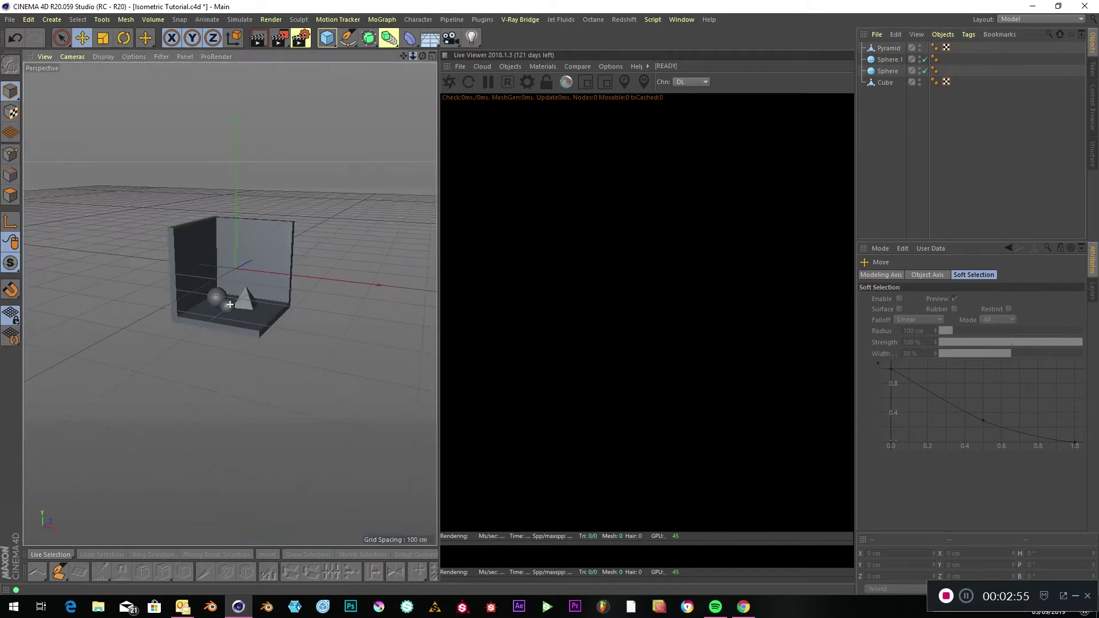
{"action": "scroll", "coordinate": [230, 304], "scroll_direction": "up", "scroll_amount": 3}
{"action": "left_click_drag", "start_coordinate": [230, 305], "coordinate": [198, 320], "text": "alt"}
{"action": "left_click", "coordinate": [274, 275]}
{"action": "key", "text": "t"}
{"action": "left_click_drag", "start_coordinate": [344, 321], "coordinate": [286, 320]}
{"action": "key", "text": "e"}
{"action": "left_click_drag", "start_coordinate": [223, 196], "coordinate": [222, 220]}
{"action": "left_click_drag", "start_coordinate": [283, 286], "coordinate": [290, 285]}
{"action": "left_click", "coordinate": [968, 149]}
Step: Start a live Octane render of the room scene
{"action": "left_click_drag", "start_coordinate": [229, 305], "coordinate": [303, 395], "text": "alt"}
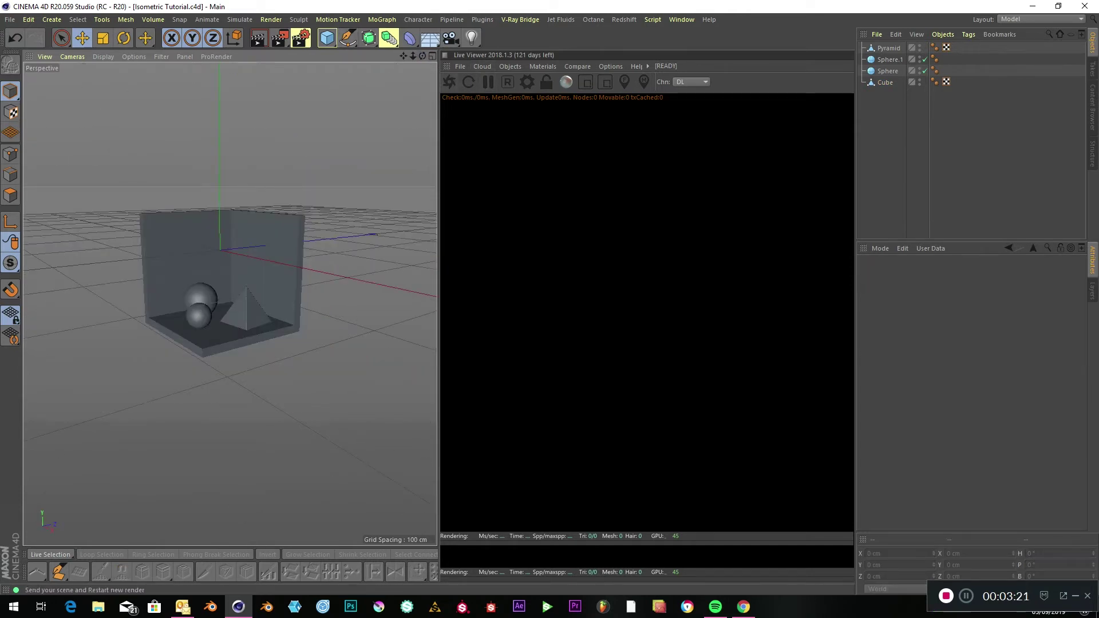
{"action": "left_click", "coordinate": [449, 82]}
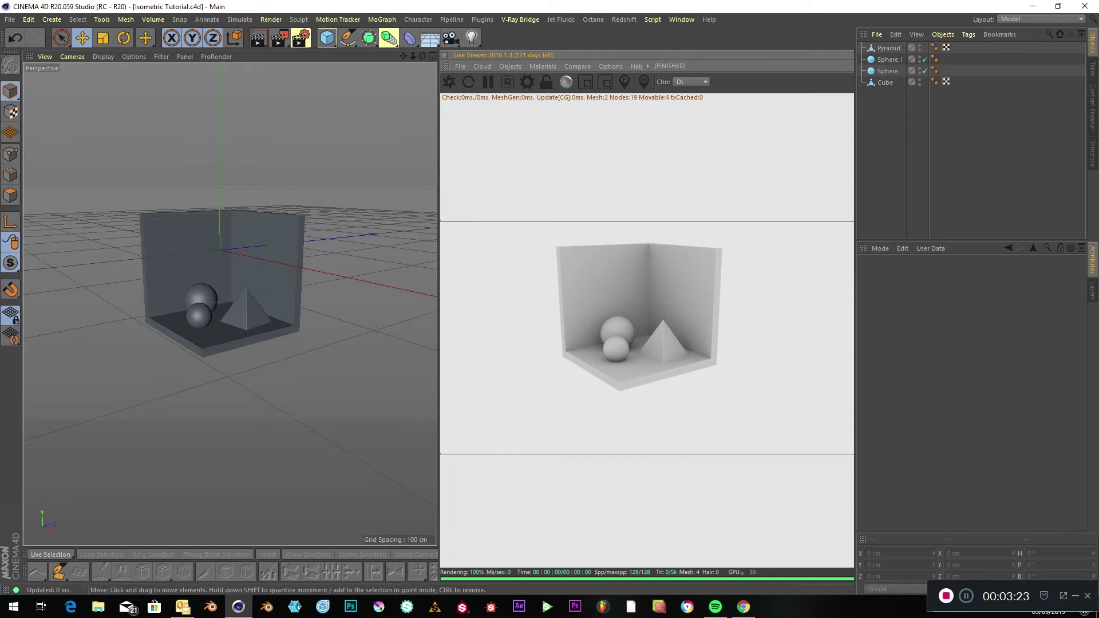
{"action": "mouse_move", "coordinate": [423, 55]}
{"action": "left_mouse_down"}
{"action": "mouse_move", "coordinate": [438, 86]}
{"action": "mouse_move", "coordinate": [389, 89]}
{"action": "mouse_move", "coordinate": [404, 63]}
{"action": "left_mouse_up"}
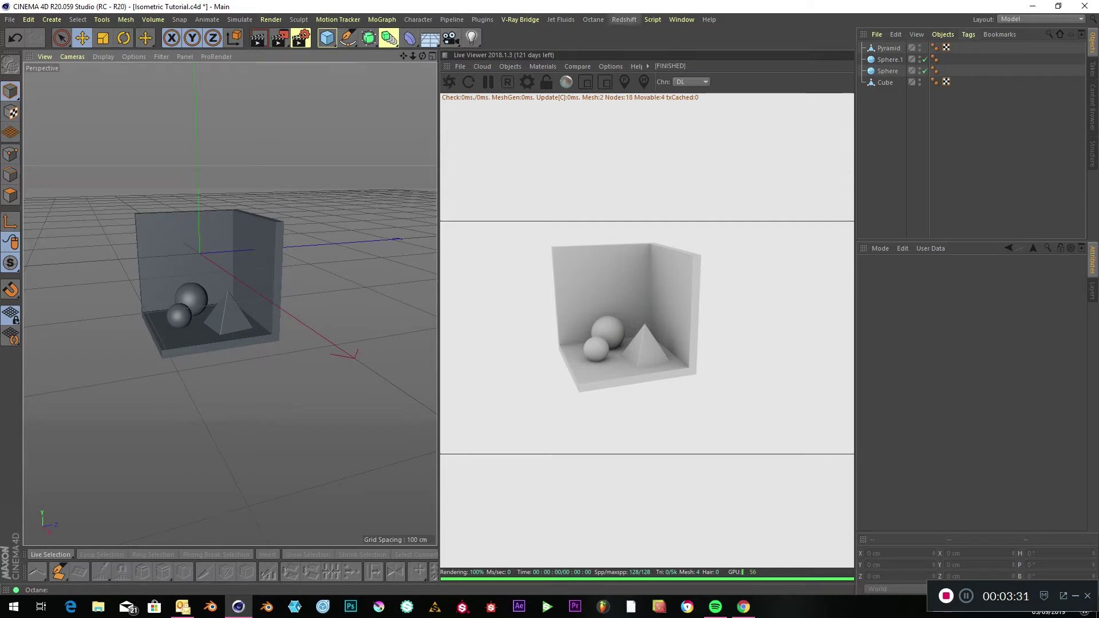
Step: Add an Octane camera, look through it, and set its projection to Isometric
{"action": "left_click", "coordinate": [510, 67]}
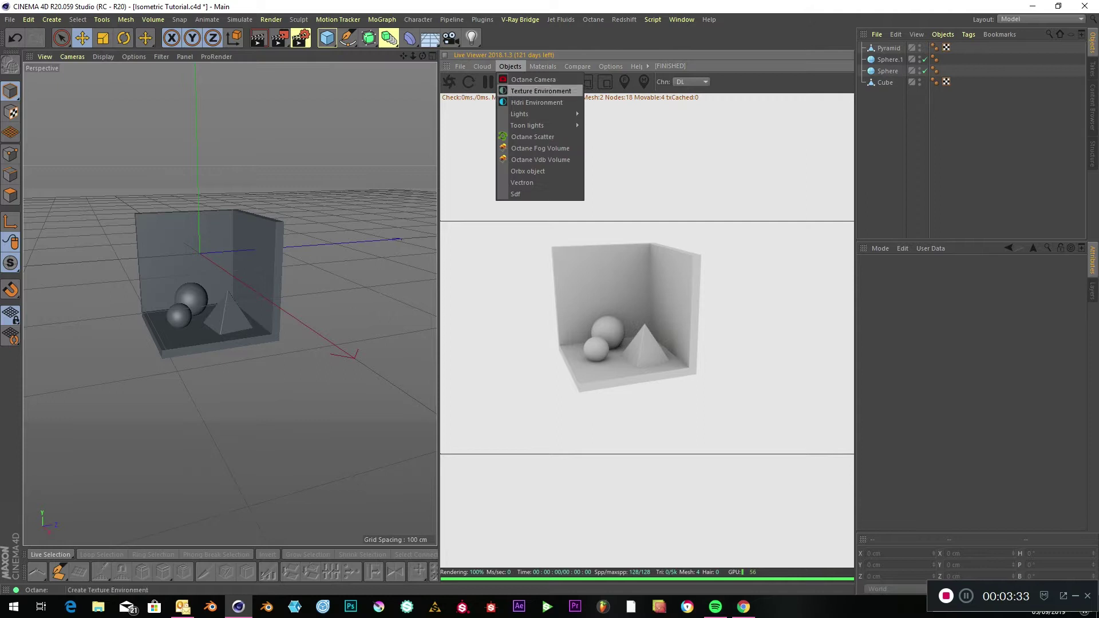
{"action": "left_click", "coordinate": [533, 80]}
{"action": "left_click", "coordinate": [899, 48]}
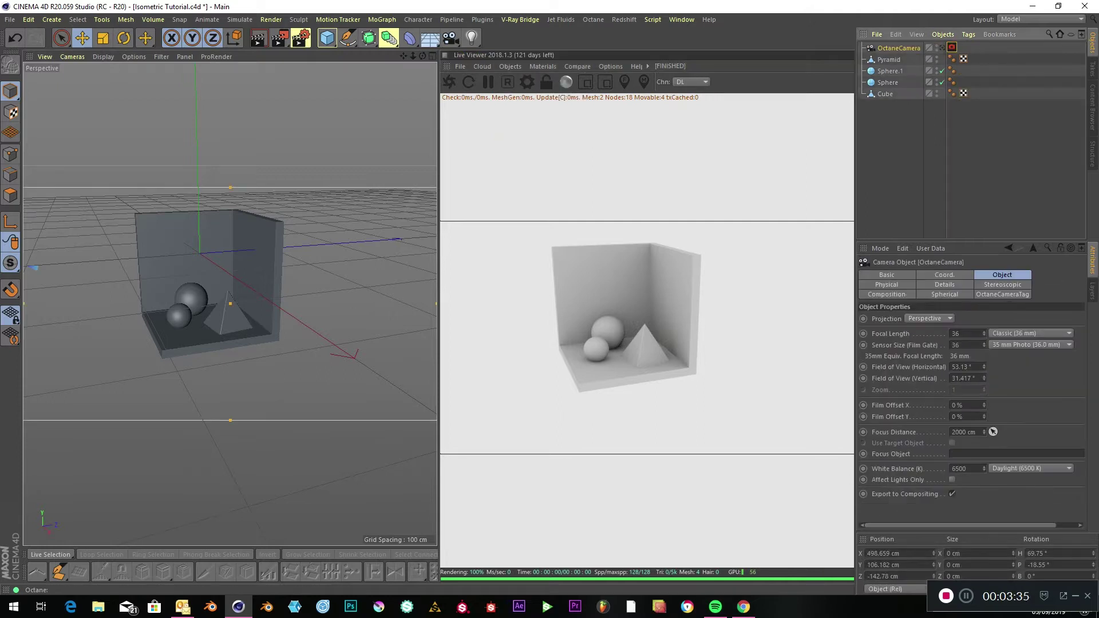
{"action": "left_click", "coordinate": [930, 319]}
{"action": "left_click", "coordinate": [923, 467]}
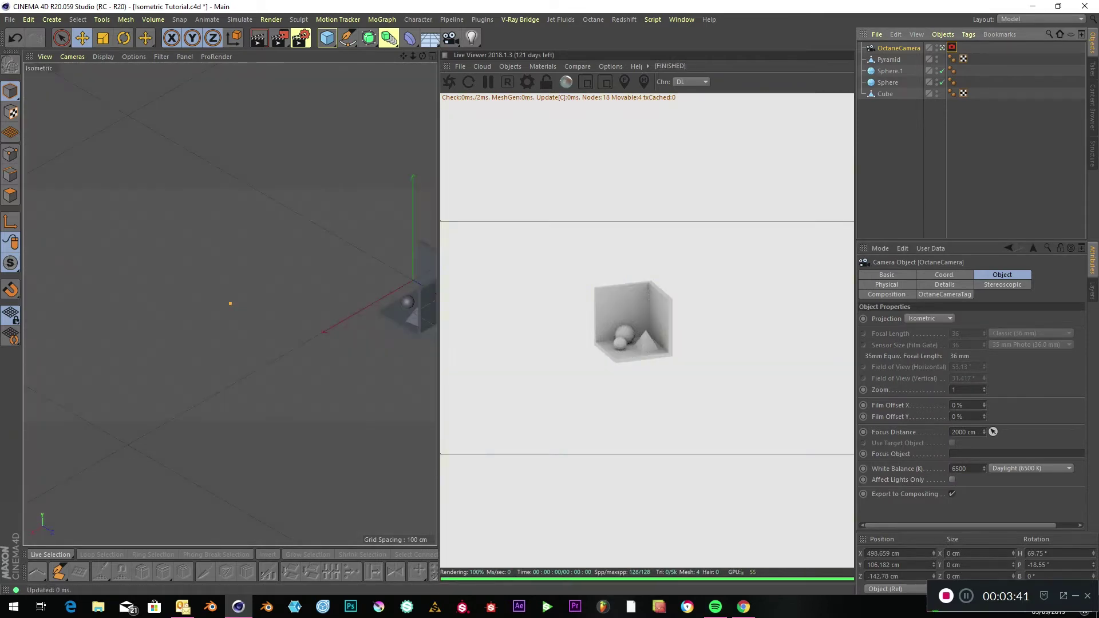
Step: Frame the room in the isometric camera by enlarging it and centring it in the live render
{"action": "scroll", "coordinate": [230, 303], "scroll_direction": "up", "scroll_amount": 5}
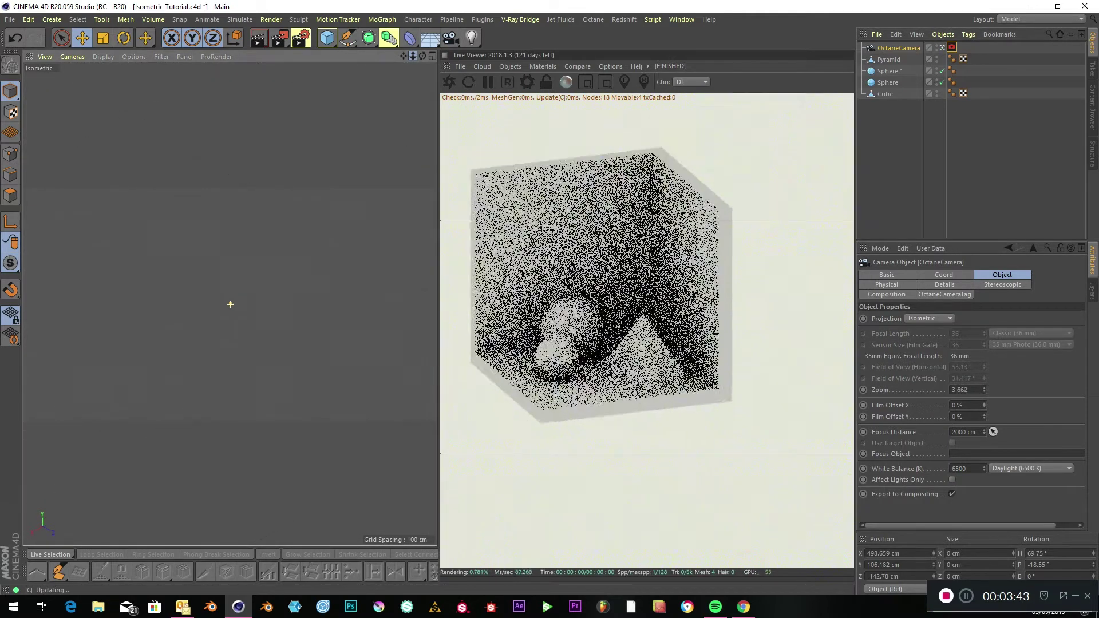
{"action": "scroll", "coordinate": [231, 304], "scroll_direction": "down", "scroll_amount": 1}
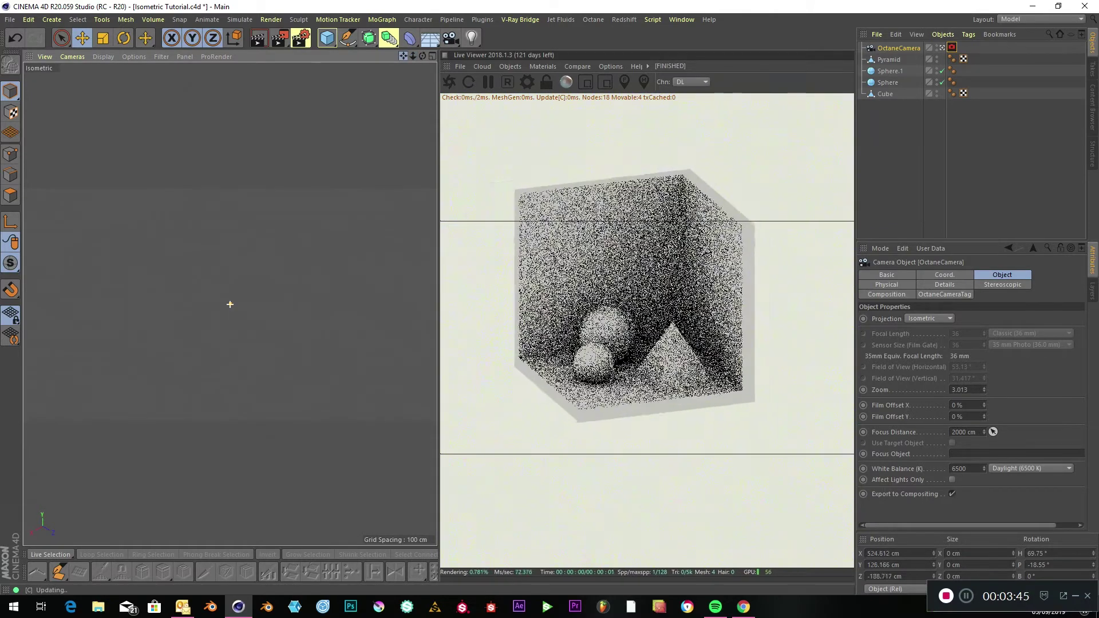
{"action": "left_click_drag", "start_coordinate": [404, 55], "coordinate": [402, 89]}
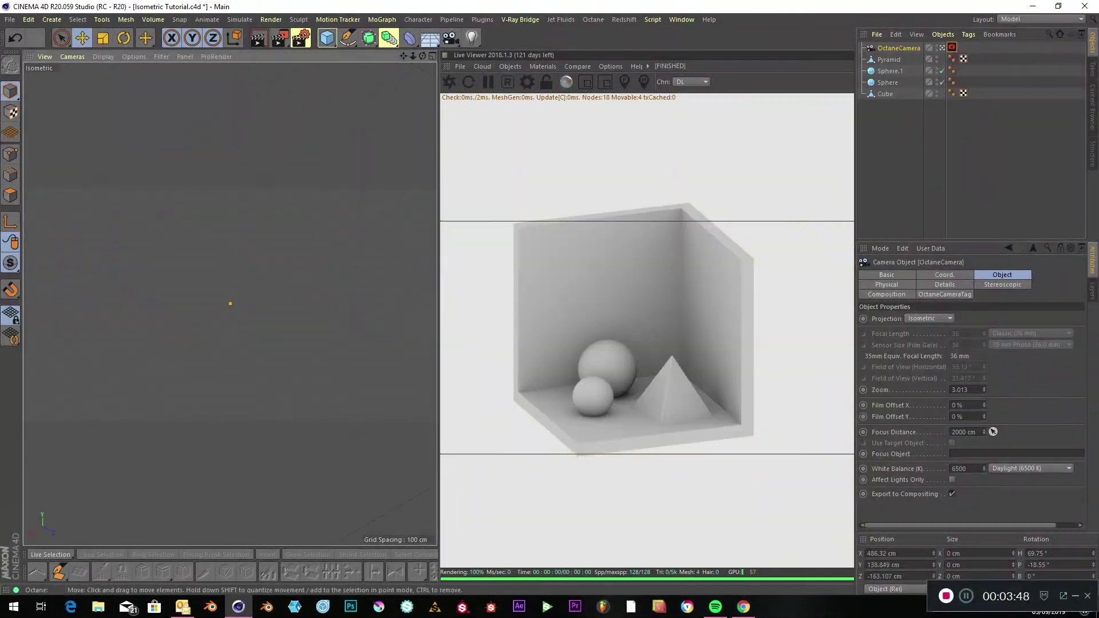
{"action": "scroll", "coordinate": [230, 304], "scroll_direction": "down", "scroll_amount": 2}
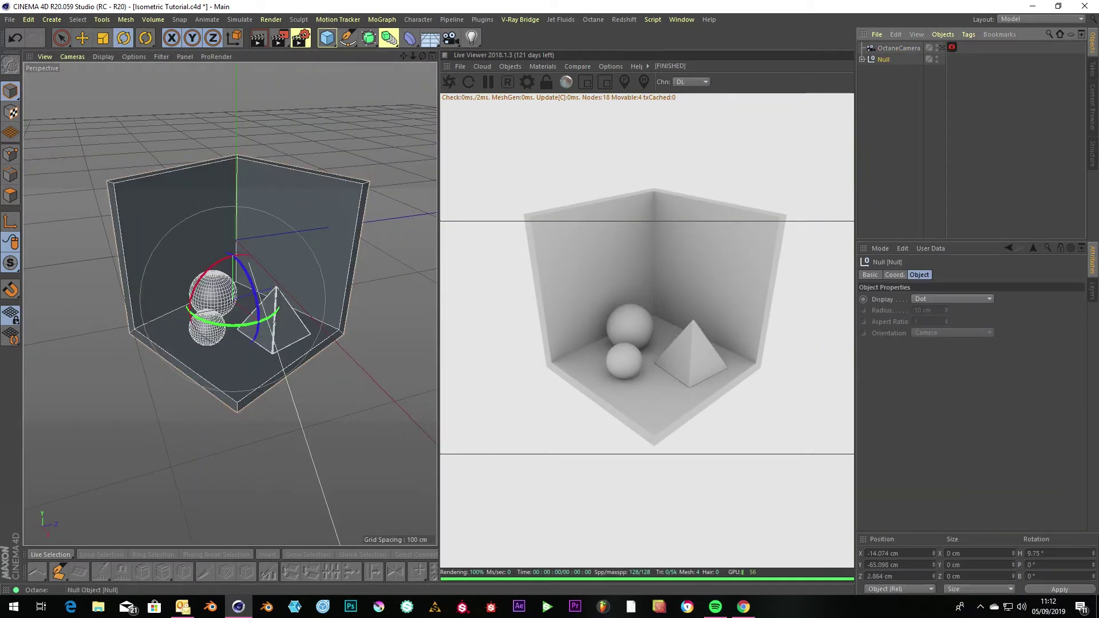
Step: Rotate the null holding the scene objects to a heading of about 19.6° and view it through the Octane camera
{"action": "left_click_drag", "start_coordinate": [219, 329], "coordinate": [189, 318]}
{"action": "right_click_drag", "start_coordinate": [189, 318], "coordinate": [137, 315], "text": "alt"}
{"action": "left_click", "coordinate": [942, 48]}
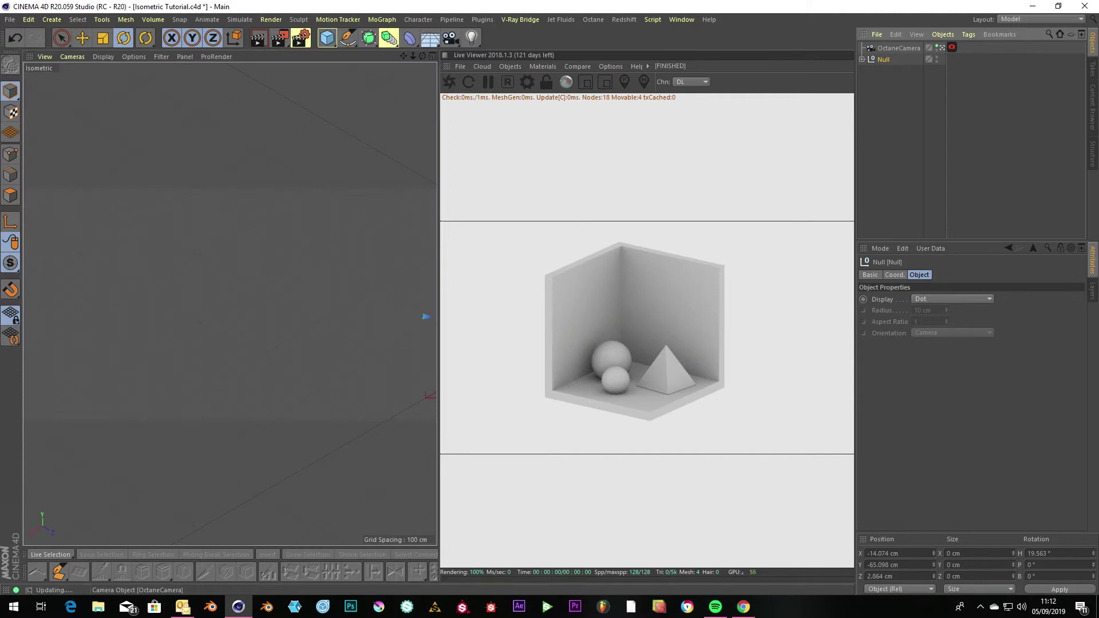
Step: Set the null's heading rotation to 15°, refine it to 11°, and save the project
{"action": "double_click", "coordinate": [1039, 554]}
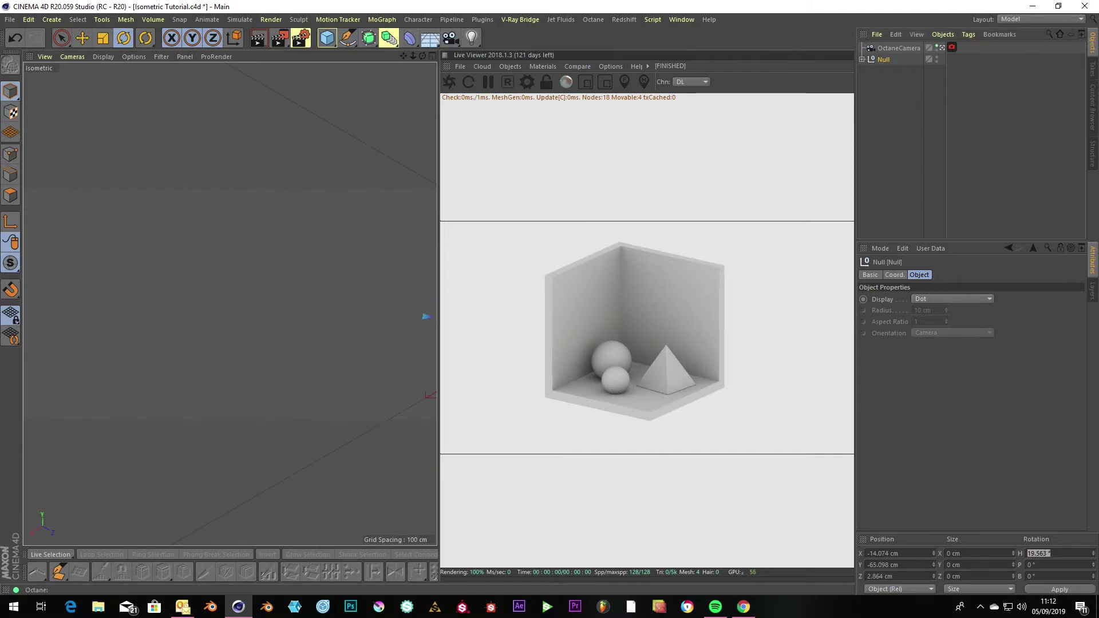
{"action": "type", "text": "15"}
{"action": "key", "text": "Return"}
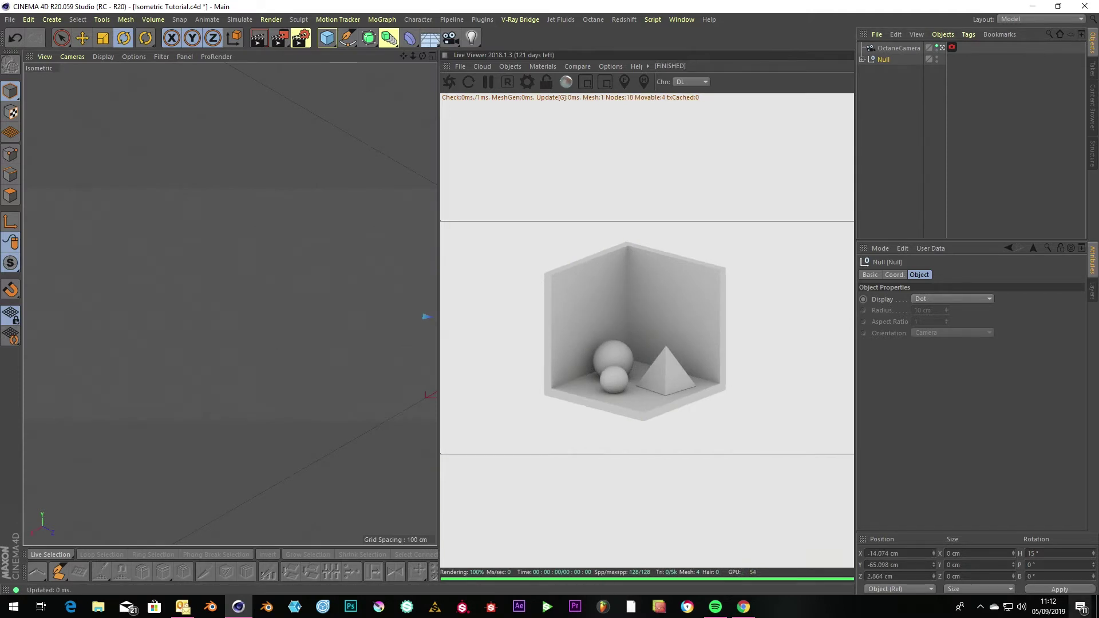
{"action": "type", "text": "12"}
{"action": "key", "text": "Return"}
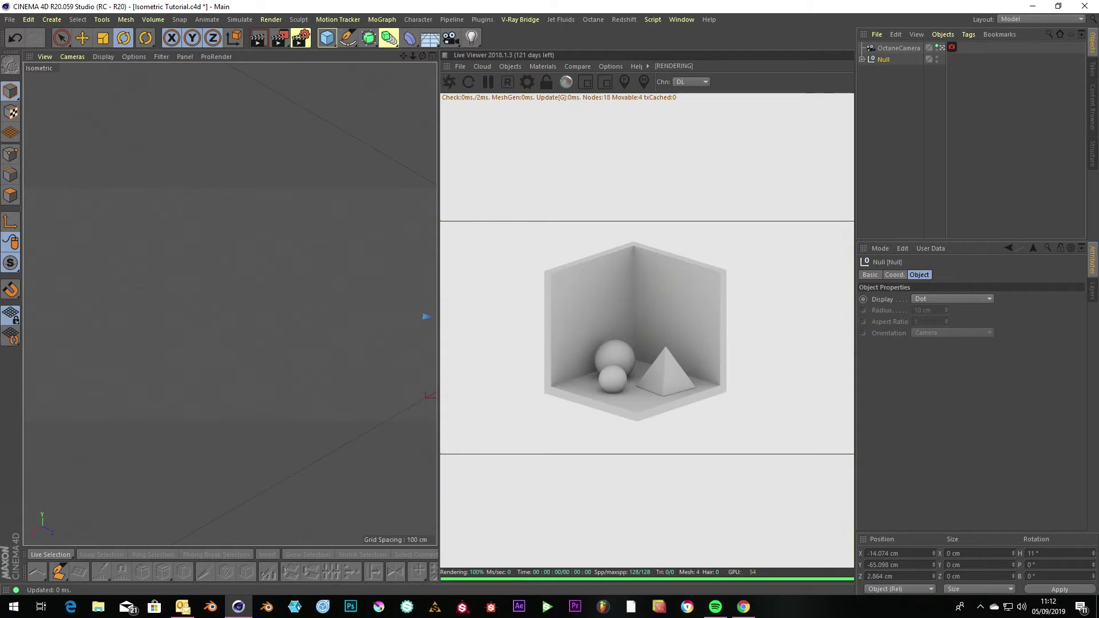
{"action": "left_click", "coordinate": [9, 19]}
{"action": "left_click", "coordinate": [25, 112]}
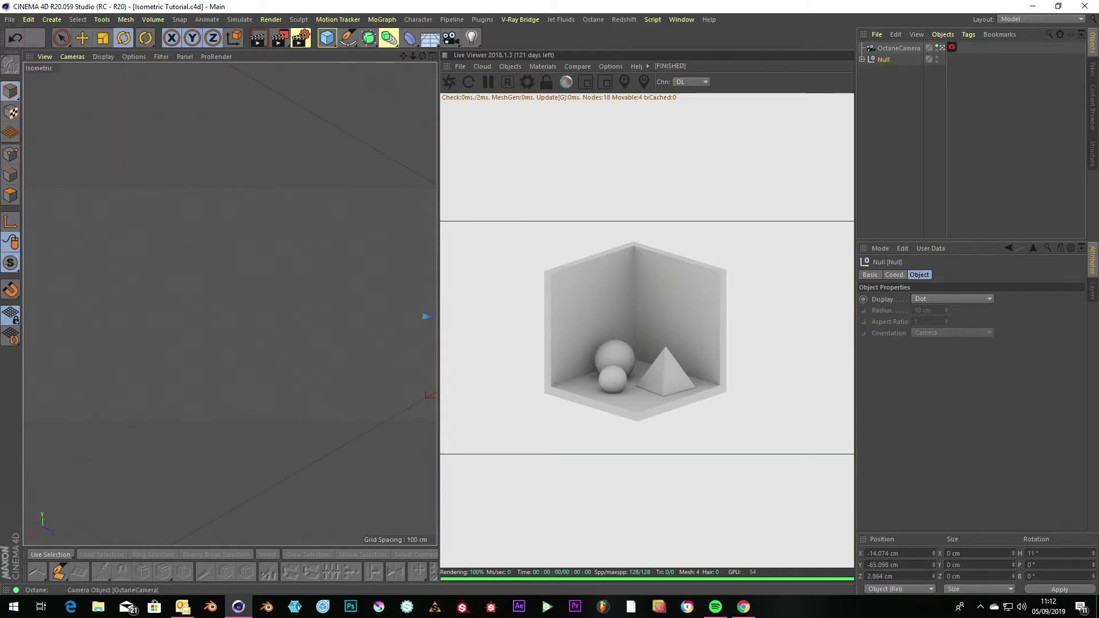
Step: Leave the Octane camera view for the free perspective view and deselect the null
{"action": "left_click", "coordinate": [942, 48]}
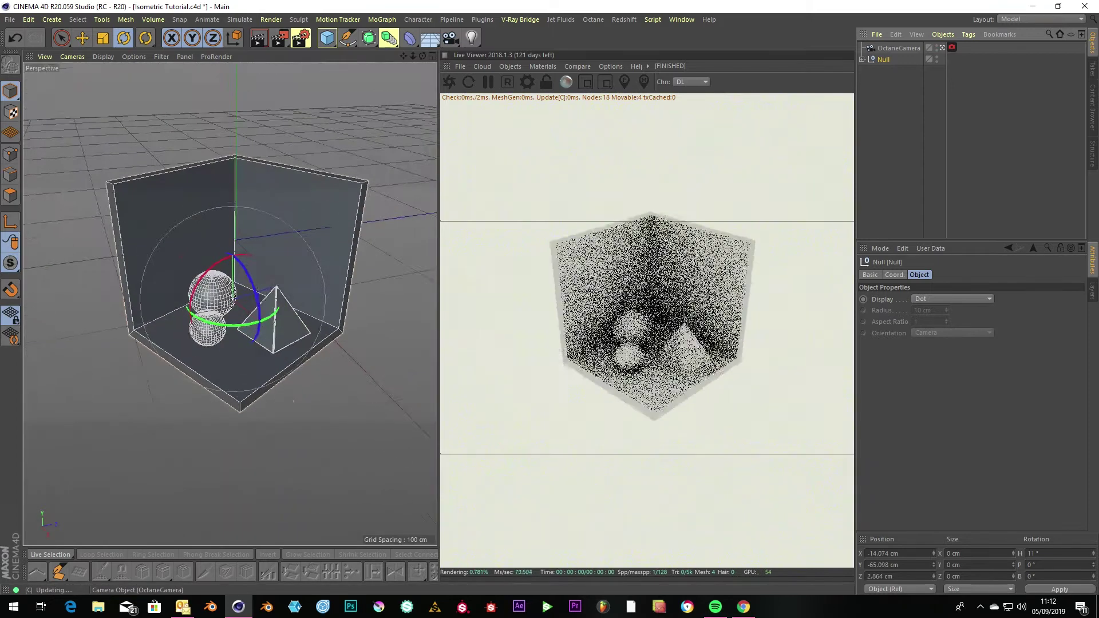
{"action": "left_click", "coordinate": [910, 109]}
{"action": "left_click_drag", "start_coordinate": [228, 304], "coordinate": [228, 273], "text": "alt"}
{"action": "scroll", "coordinate": [229, 304], "scroll_direction": "down", "scroll_amount": 3}
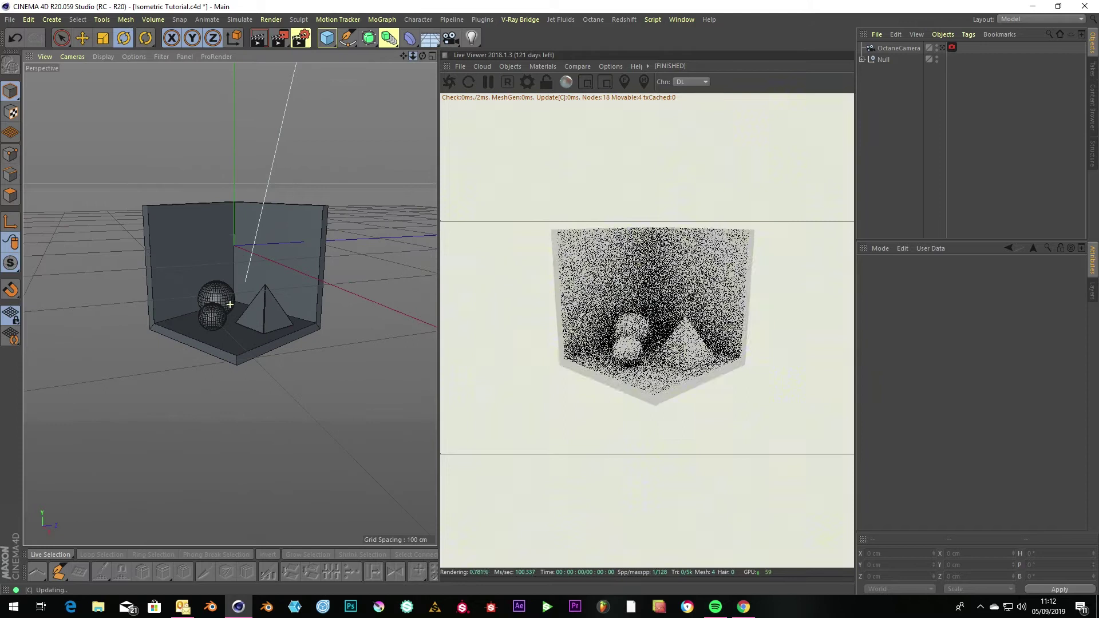
Step: Switch to the Startup (User) layout and create two Octane glossy materials and one Octane metallic material
{"action": "mouse_move", "coordinate": [230, 304]}
{"action": "middle_mouse_down", "text": "alt"}
{"action": "mouse_move", "coordinate": [220, 328]}
{"action": "mouse_move", "coordinate": [229, 303]}
{"action": "middle_mouse_up", "text": "alt"}
{"action": "left_click", "coordinate": [10, 19]}
{"action": "left_click", "coordinate": [35, 112]}
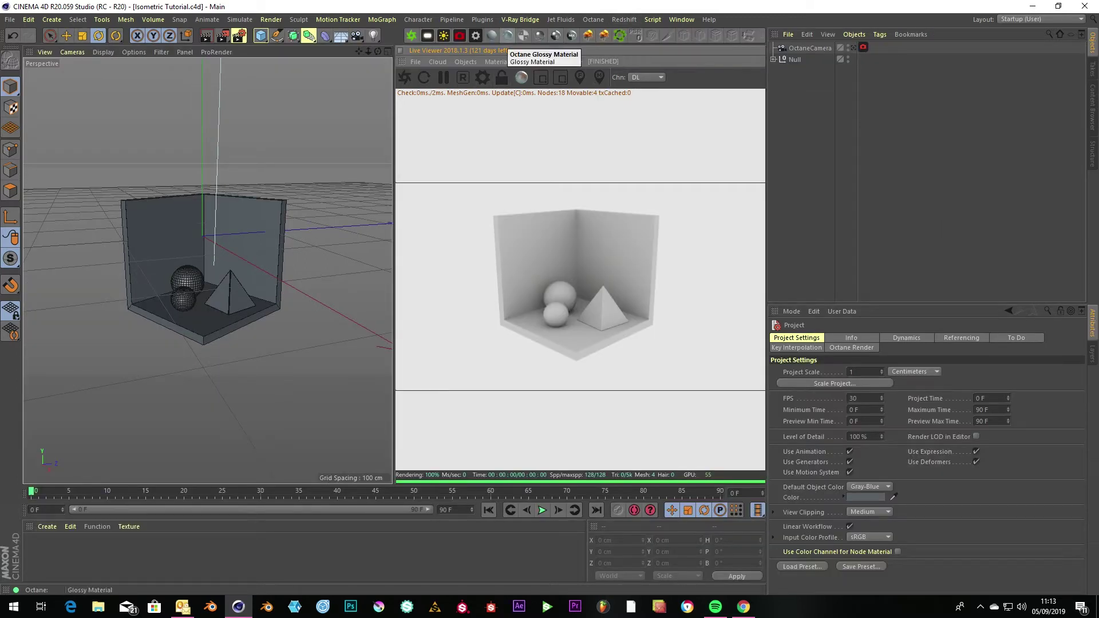
{"action": "left_click", "coordinate": [507, 35]}
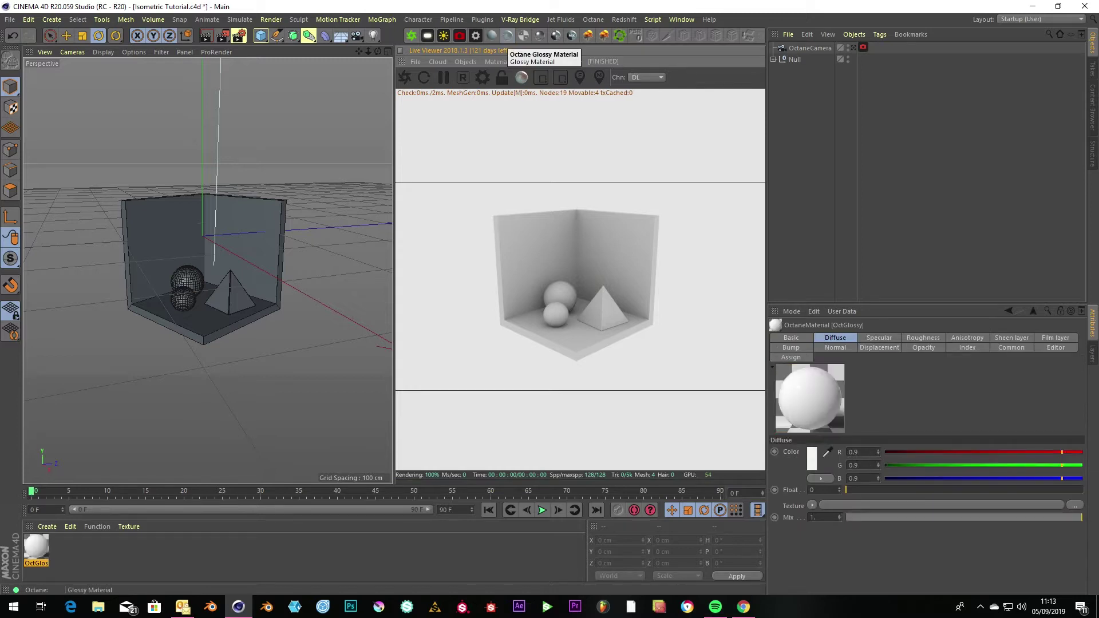
{"action": "left_click", "coordinate": [507, 36]}
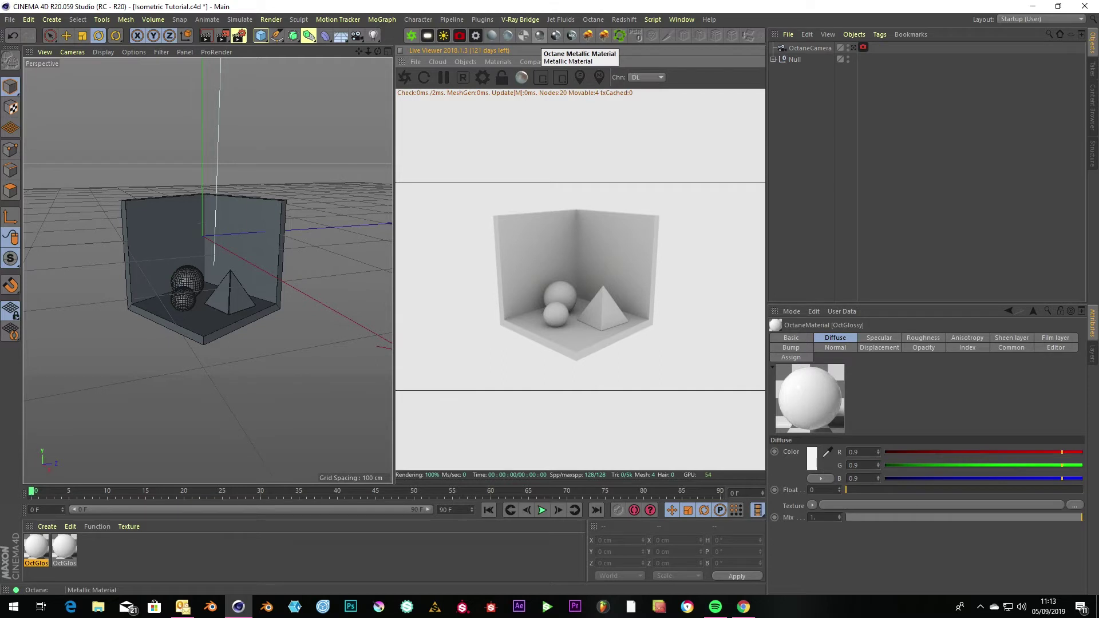
{"action": "left_click", "coordinate": [539, 36]}
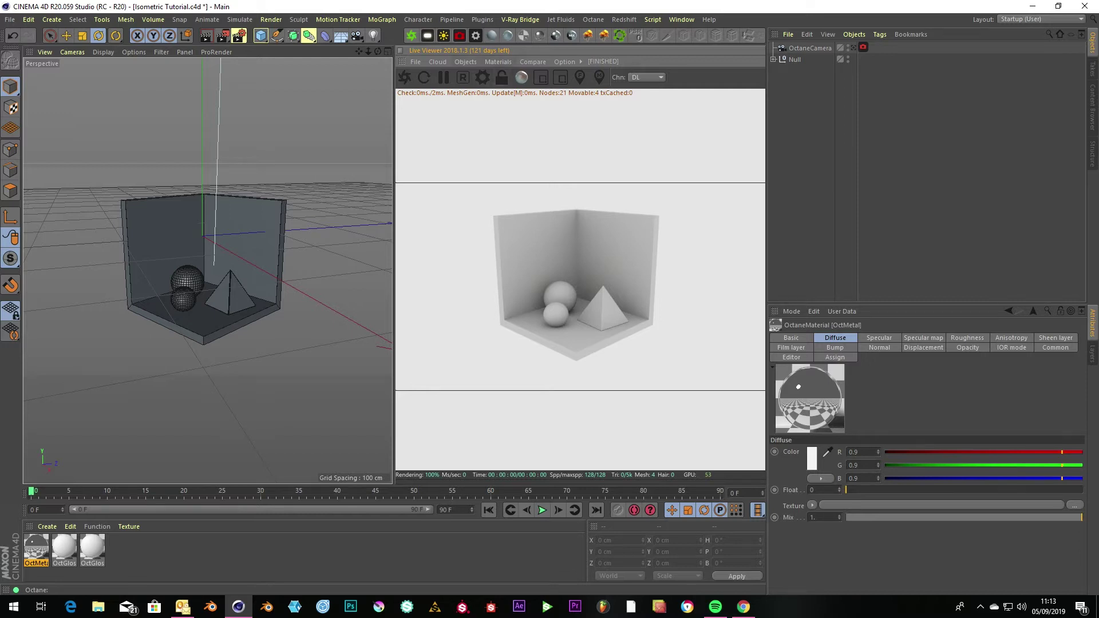
Step: Add an Octane HDRI environment and load the Park Under Tree HDR map as its image texture without copying it to the project location
{"action": "left_click", "coordinate": [465, 62]}
{"action": "left_click", "coordinate": [481, 92]}
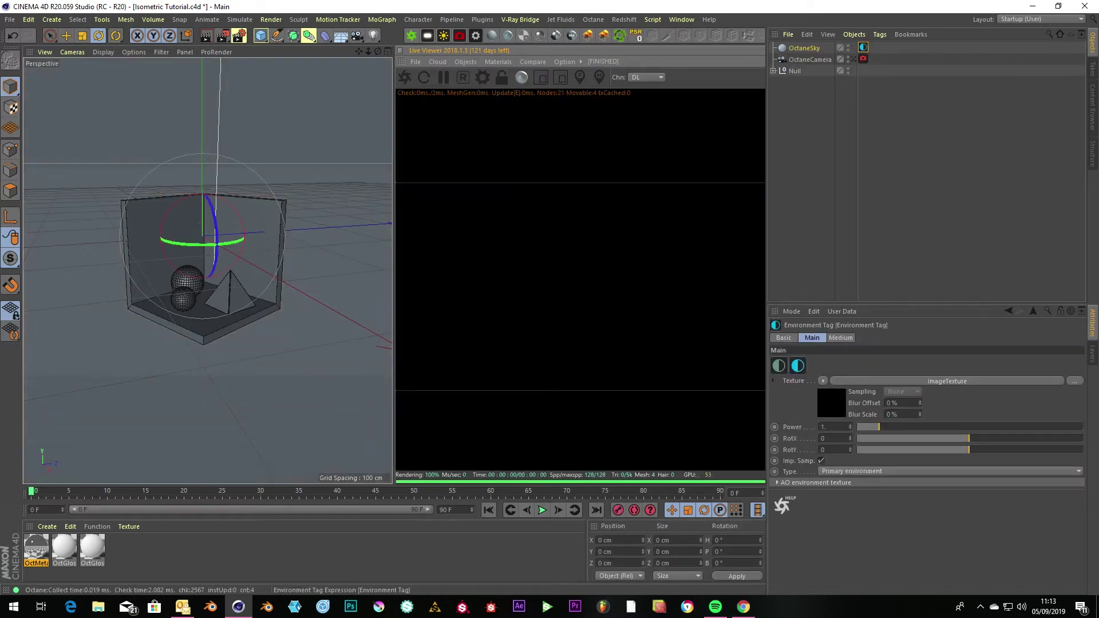
{"action": "left_click", "coordinate": [947, 381]}
{"action": "left_click", "coordinate": [1075, 362]}
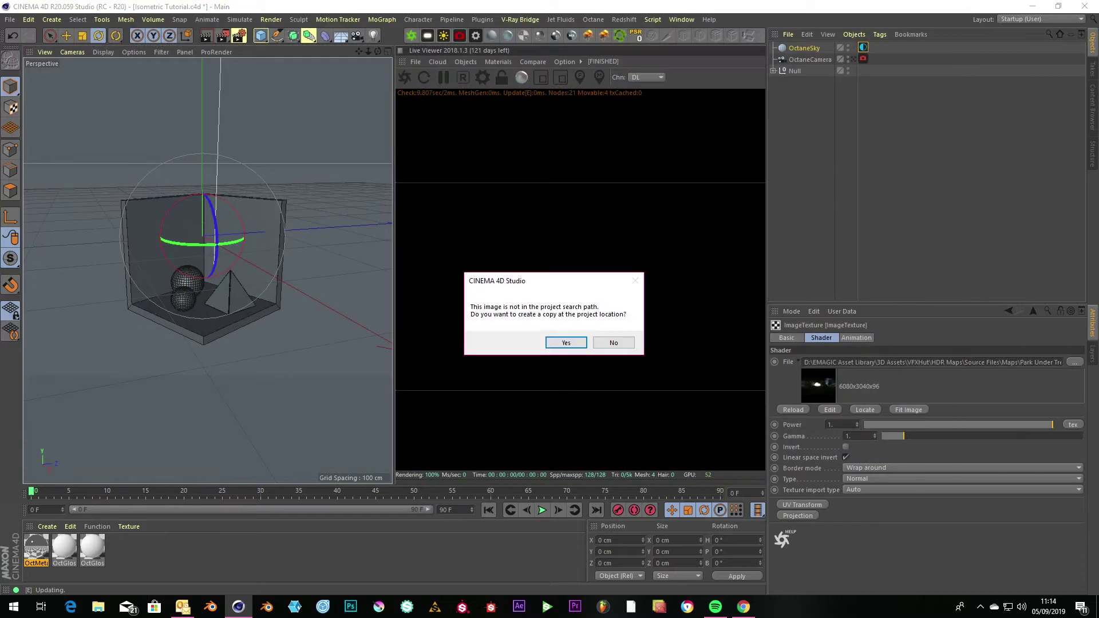
{"action": "left_click", "coordinate": [613, 343]}
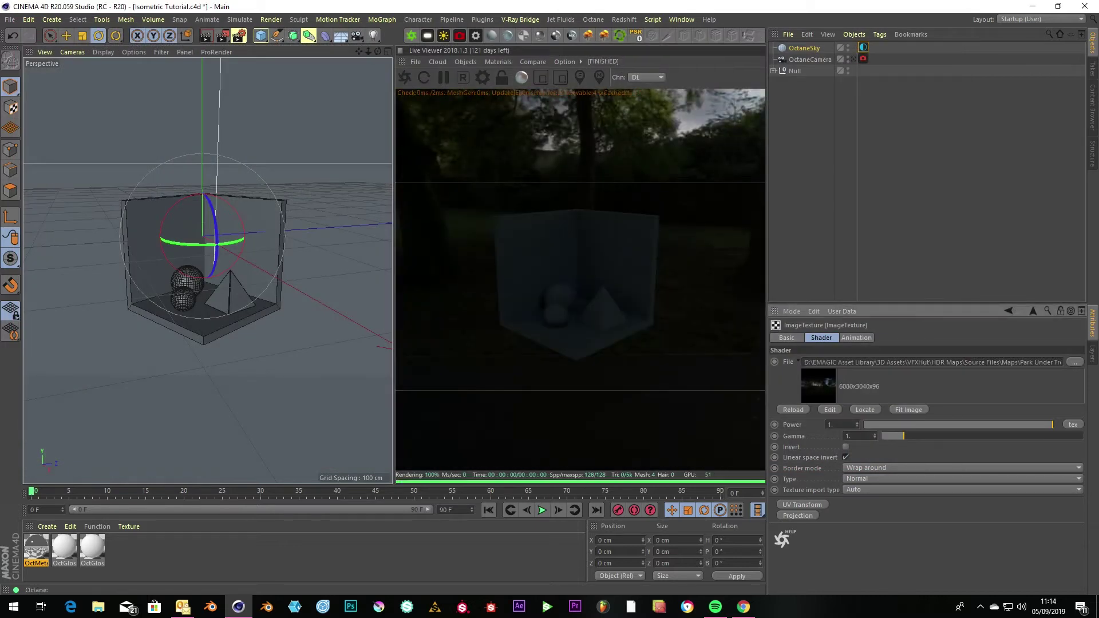
Step: Set the HDR image texture's power to 8 and the sky environment's power to about 3.16
{"action": "type", "text": "8"}
{"action": "key", "text": "Return"}
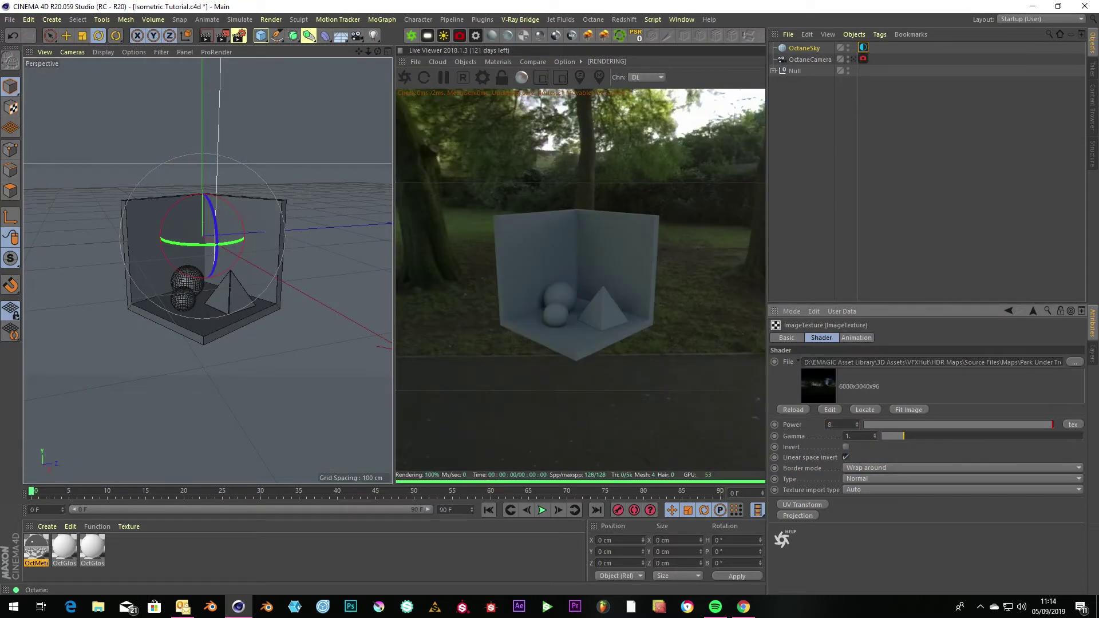
{"action": "left_click", "coordinate": [1033, 311]}
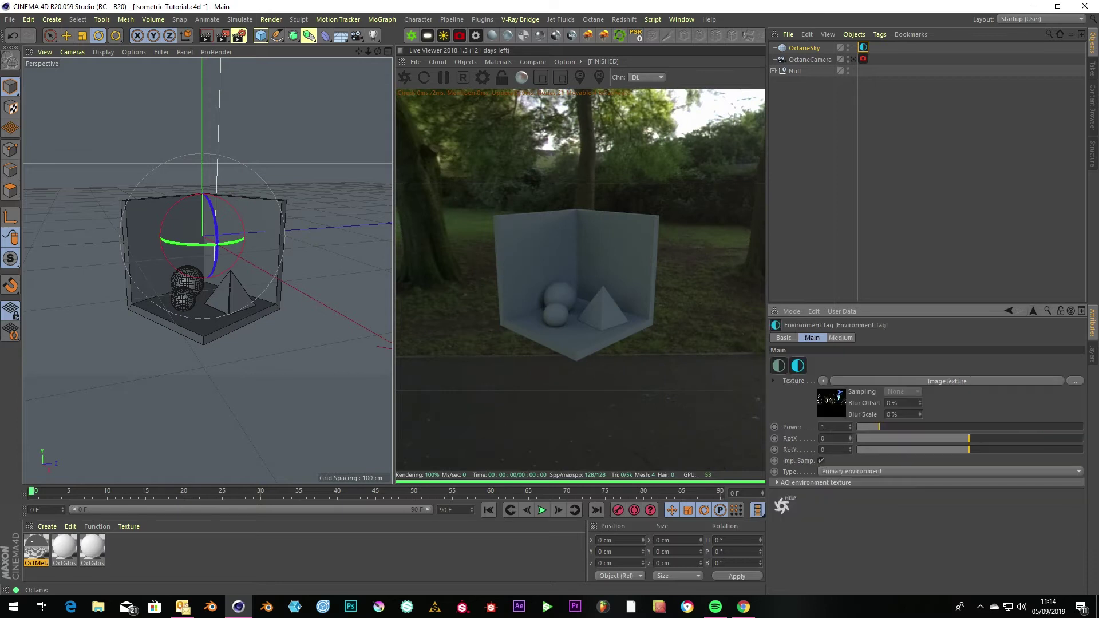
{"action": "left_click_drag", "start_coordinate": [880, 428], "coordinate": [928, 427]}
{"action": "left_click", "coordinate": [920, 178]}
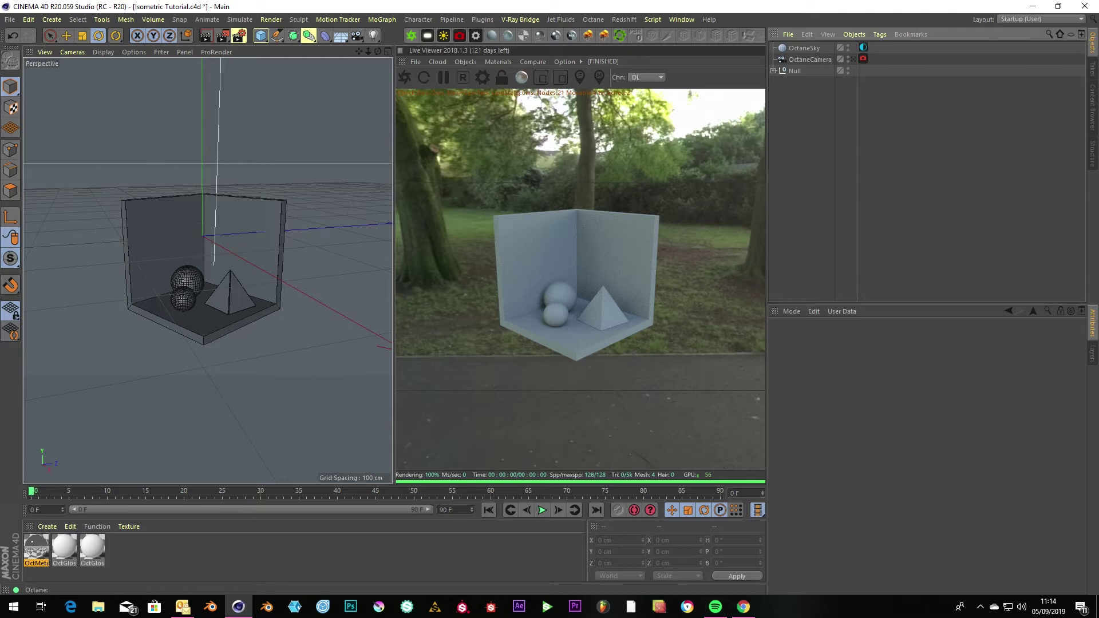
Step: Set the sky environment's RotX to about 0.756 and switch the live render to path tracing (PT)
{"action": "left_click", "coordinate": [805, 48]}
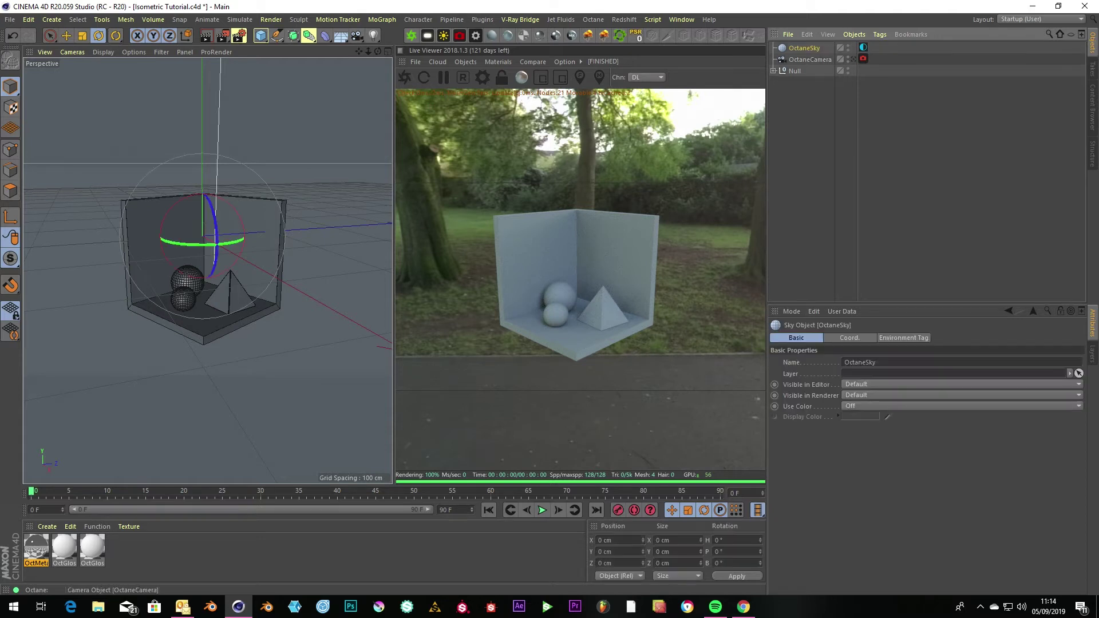
{"action": "left_click", "coordinate": [863, 48]}
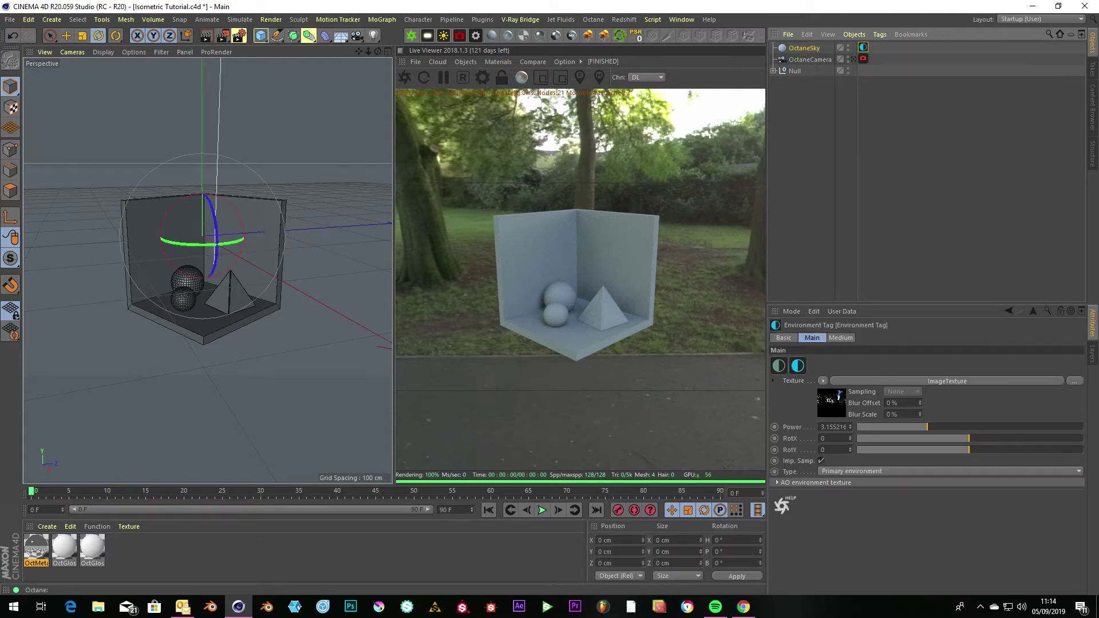
{"action": "left_click_drag", "start_coordinate": [969, 439], "coordinate": [1055, 438]}
{"action": "left_click", "coordinate": [647, 77]}
{"action": "left_click", "coordinate": [647, 100]}
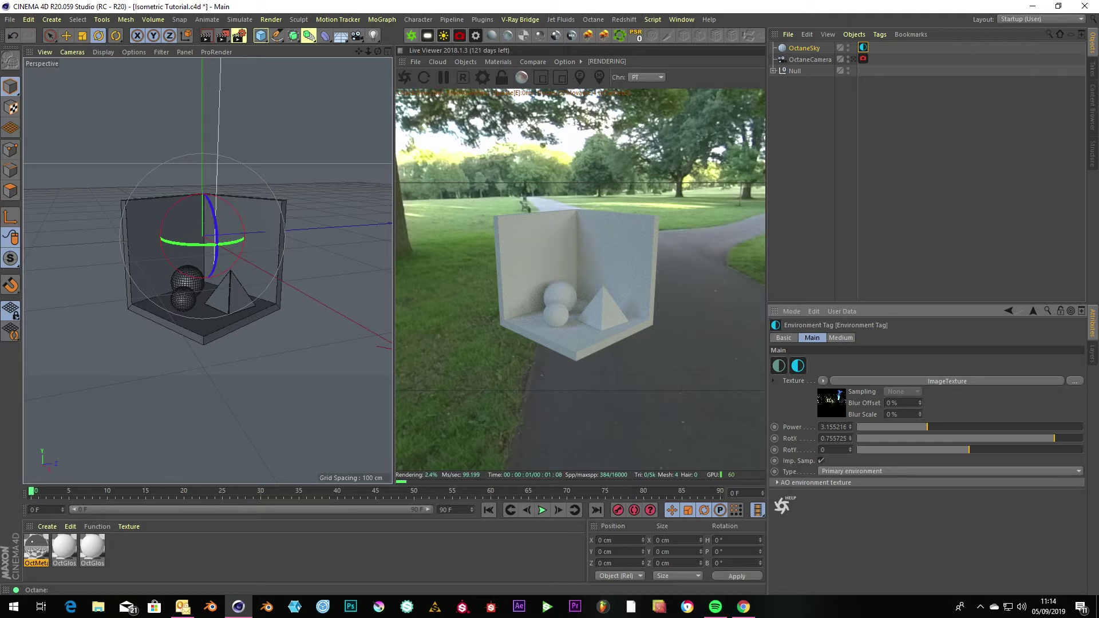
Step: Set the sky environment's RotY to about 0.084 and switch the live render to direct lighting (DL)
{"action": "left_click_drag", "start_coordinate": [968, 450], "coordinate": [979, 450]}
{"action": "left_click", "coordinate": [647, 77]}
{"action": "left_click", "coordinate": [641, 88]}
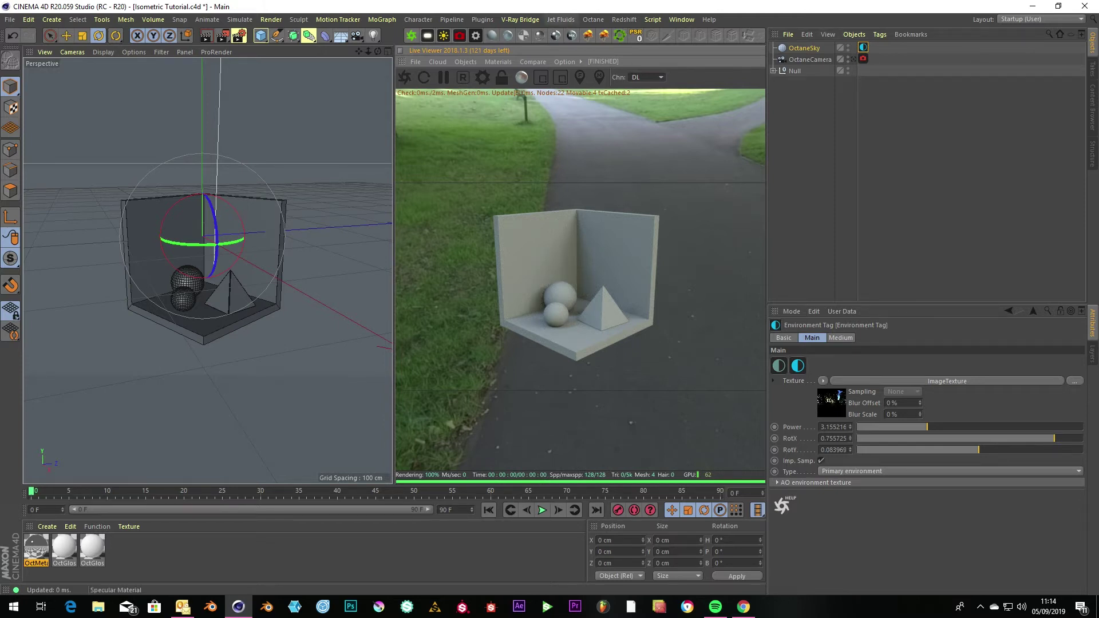
Step: Create an Octane diffuse material with its colour set to pure white (RGB 1, 1, 1) and apply it to the room
{"action": "left_click", "coordinate": [492, 35]}
{"action": "double_click", "coordinate": [36, 547]}
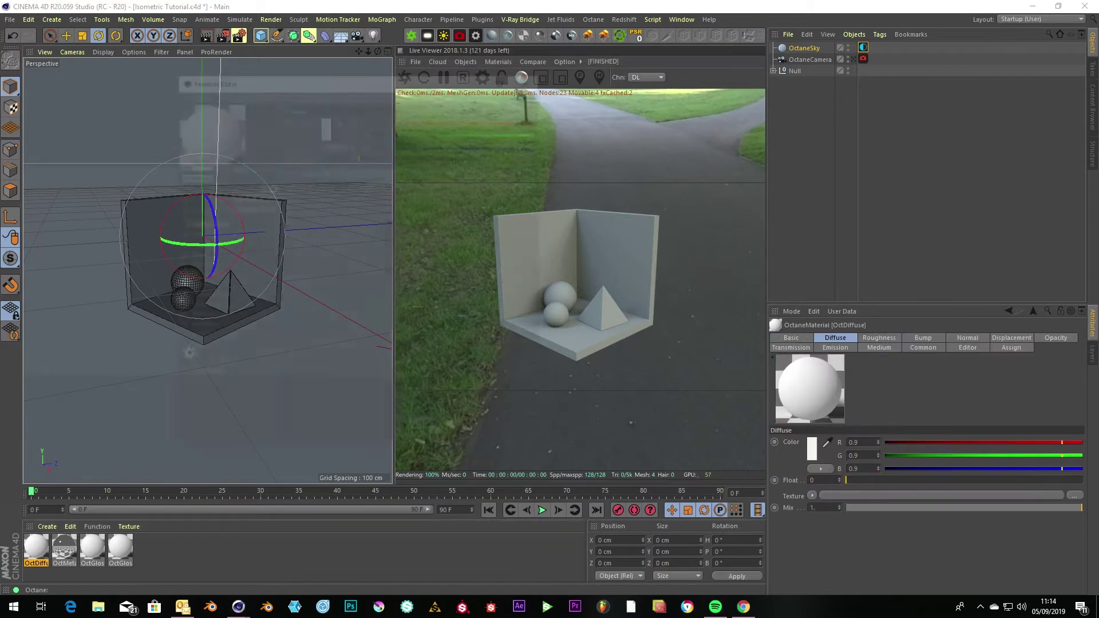
{"action": "left_click", "coordinate": [534, 76]}
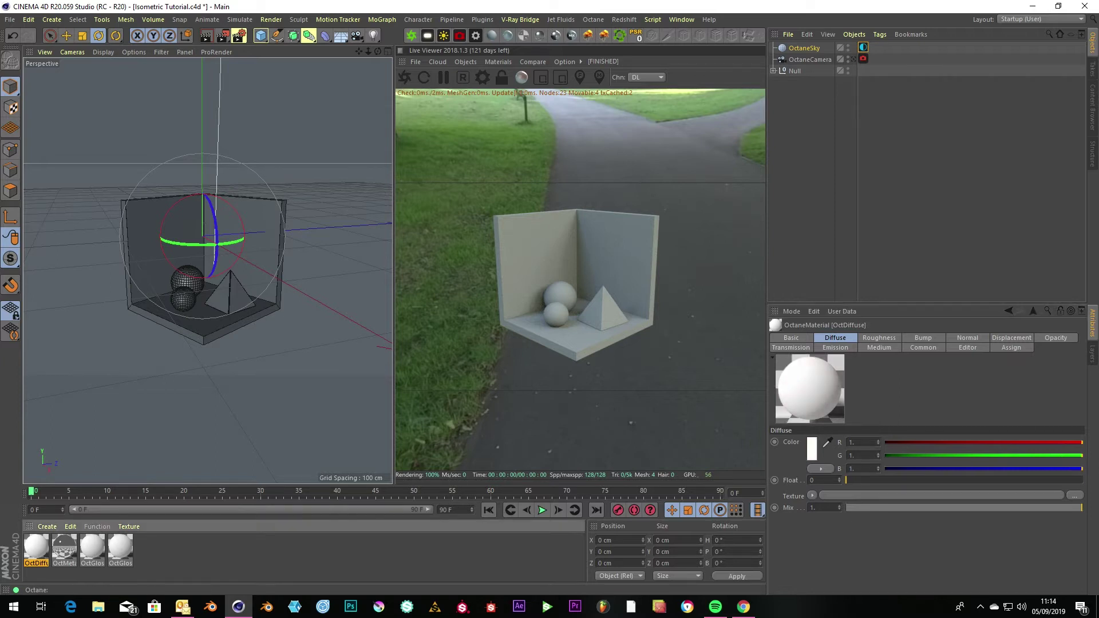
{"action": "left_click_drag", "start_coordinate": [36, 548], "coordinate": [158, 258]}
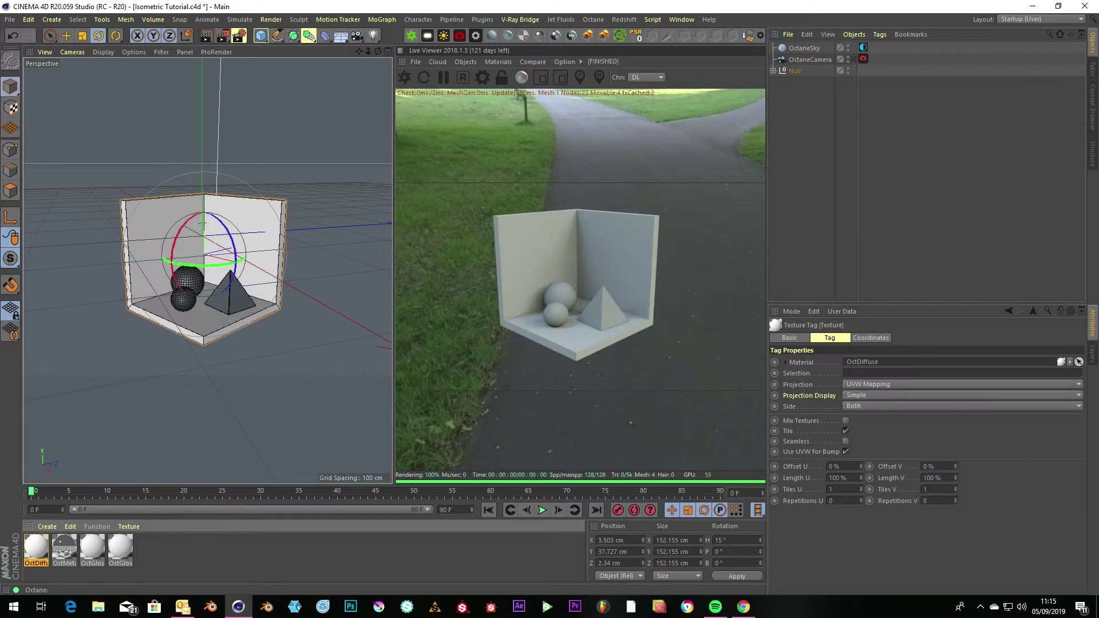
{"action": "left_click", "coordinate": [66, 35]}
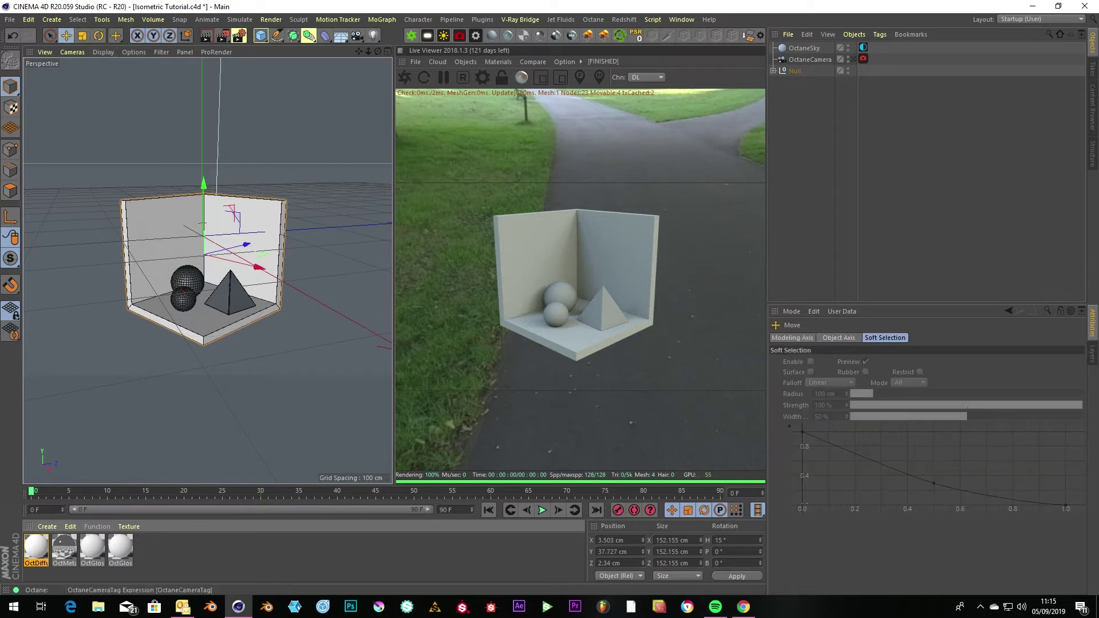
Step: Sample the room's wall in the live render as the white point of the Octane camera's Camera Imager
{"action": "left_click", "coordinate": [863, 59]}
{"action": "left_click", "coordinate": [999, 338]}
{"action": "left_click", "coordinate": [948, 338]}
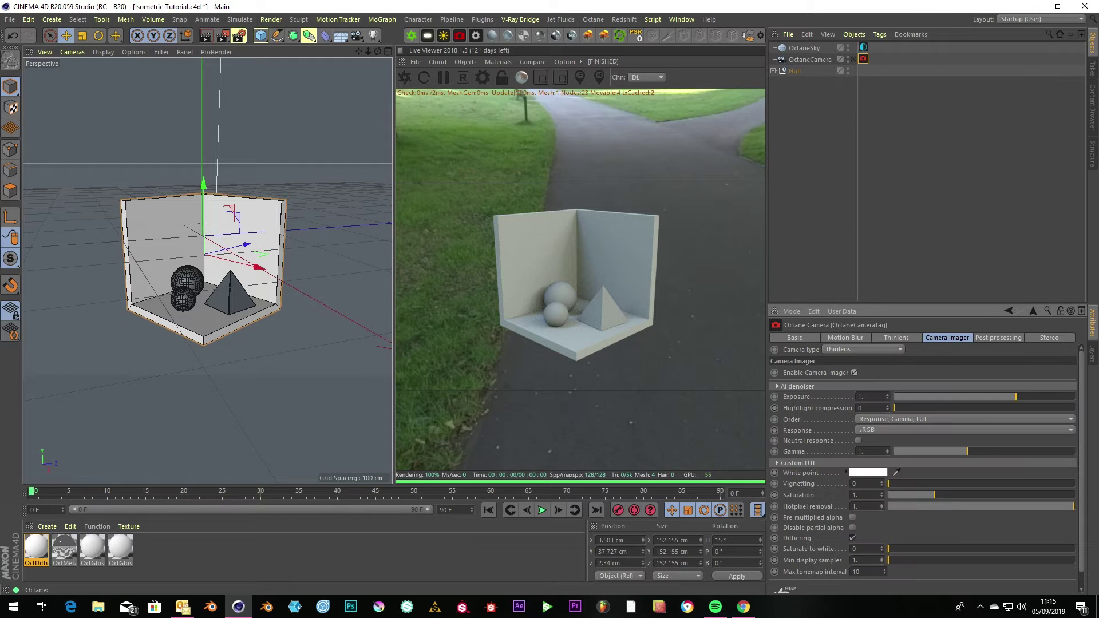
{"action": "left_click", "coordinate": [897, 473]}
{"action": "left_click", "coordinate": [538, 258]}
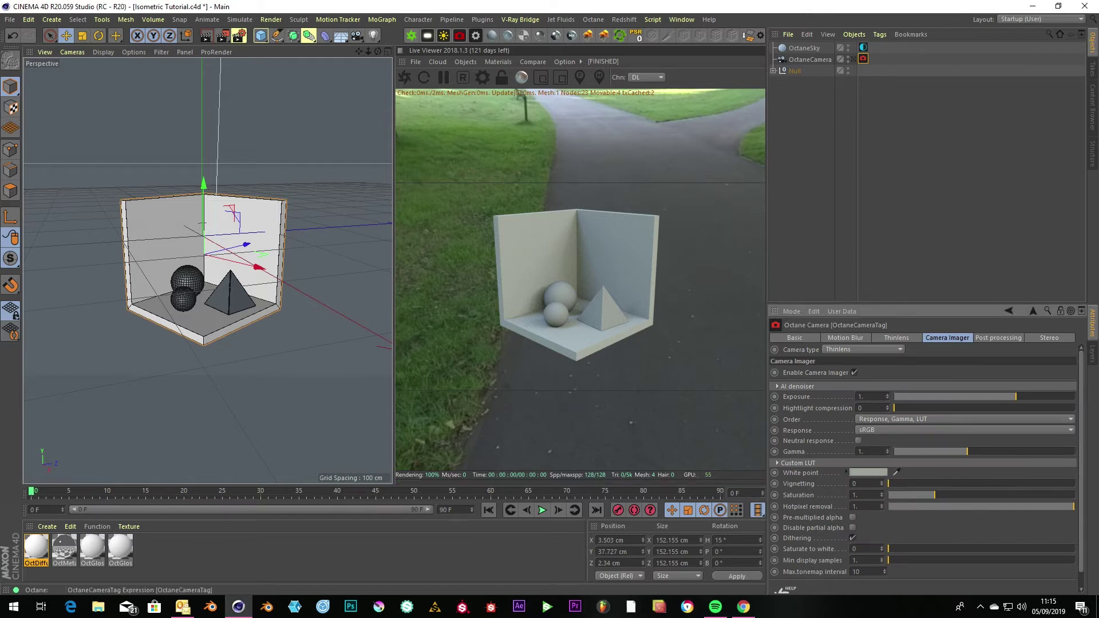
Step: View the scene through the Octane camera and return to the free perspective view
{"action": "left_click", "coordinate": [854, 60]}
{"action": "left_click", "coordinate": [854, 59]}
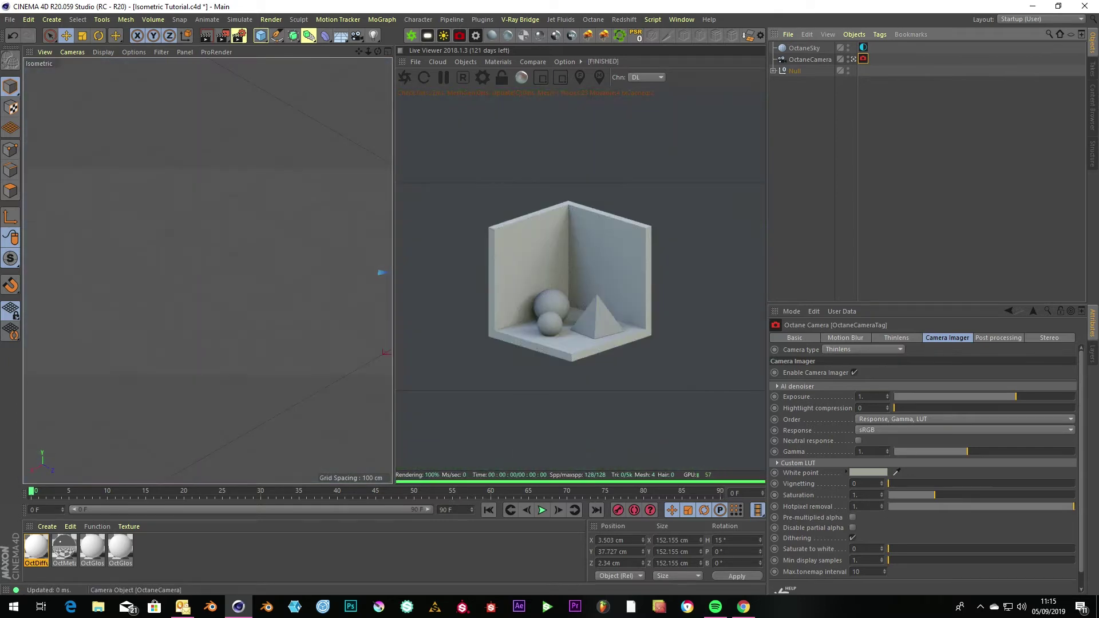
{"action": "left_click", "coordinate": [853, 59]}
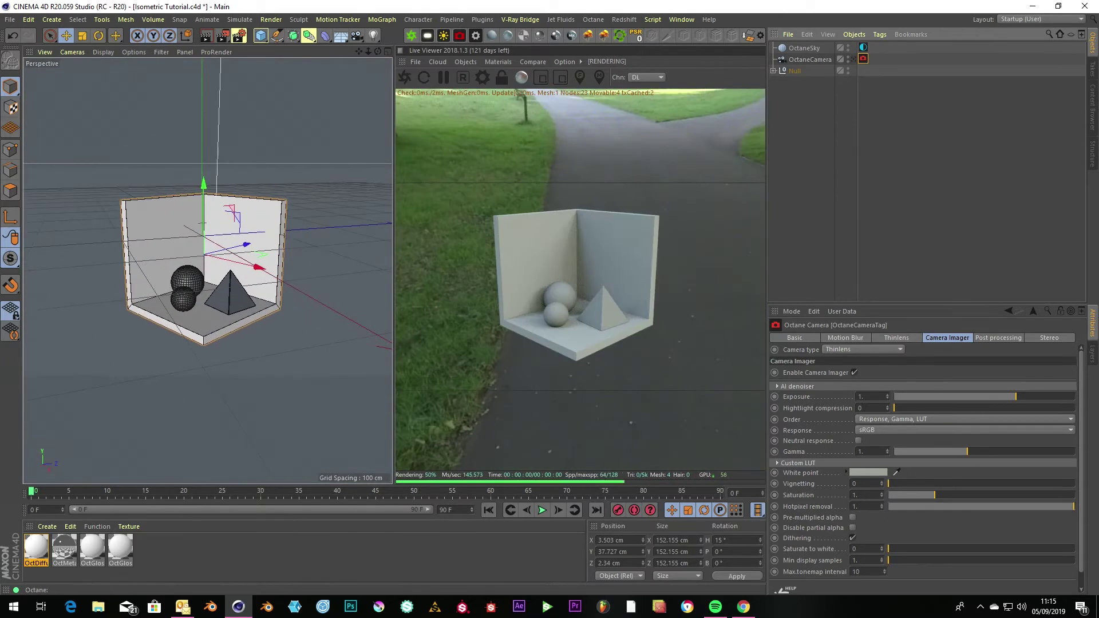
{"action": "left_click", "coordinate": [10, 20]}
{"action": "left_click", "coordinate": [23, 112]}
{"action": "left_click", "coordinate": [922, 166]}
{"action": "left_click", "coordinate": [880, 35]}
{"action": "left_click", "coordinate": [855, 34]}
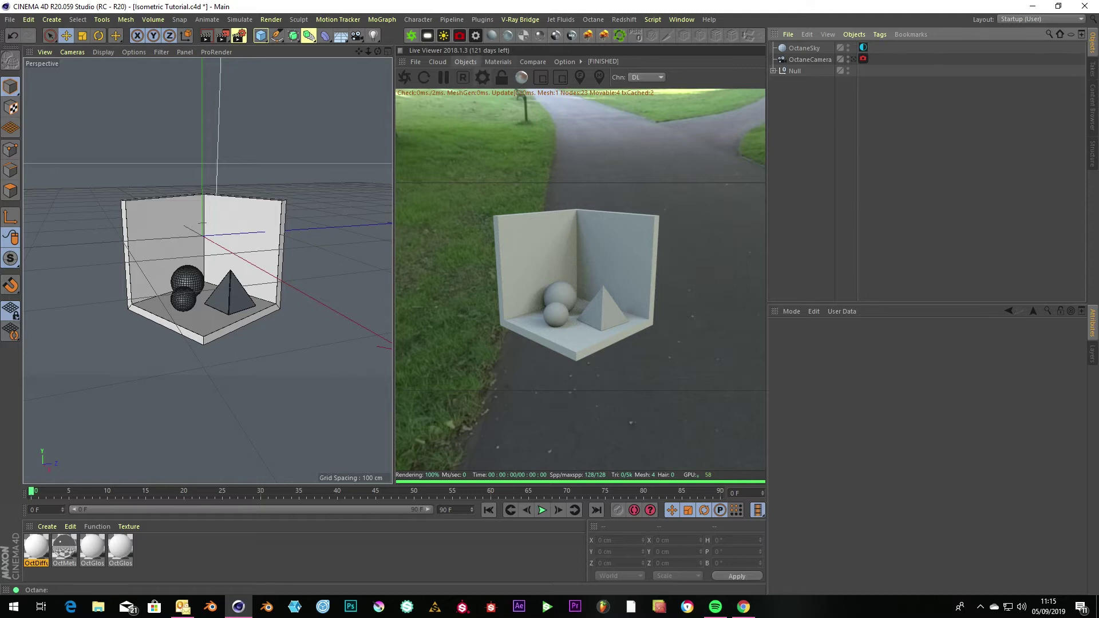
Step: Add an Octane texture environment, set its type to Visible environment and its power to about 0.77
{"action": "left_click", "coordinate": [497, 62]}
{"action": "mouse_move", "coordinate": [466, 62]}
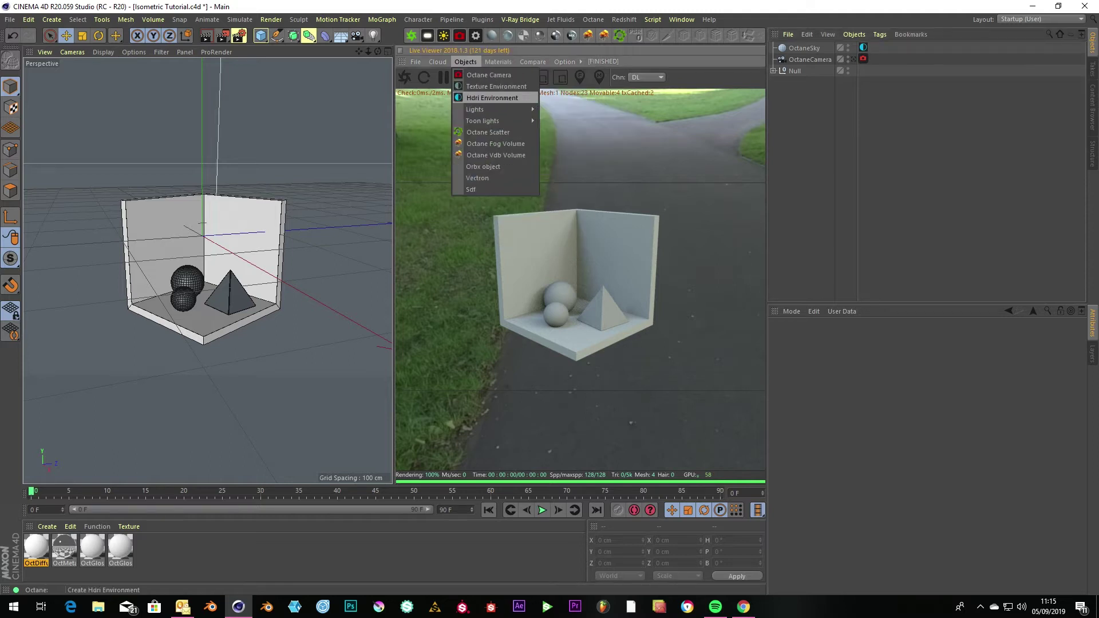
{"action": "left_click", "coordinate": [495, 85]}
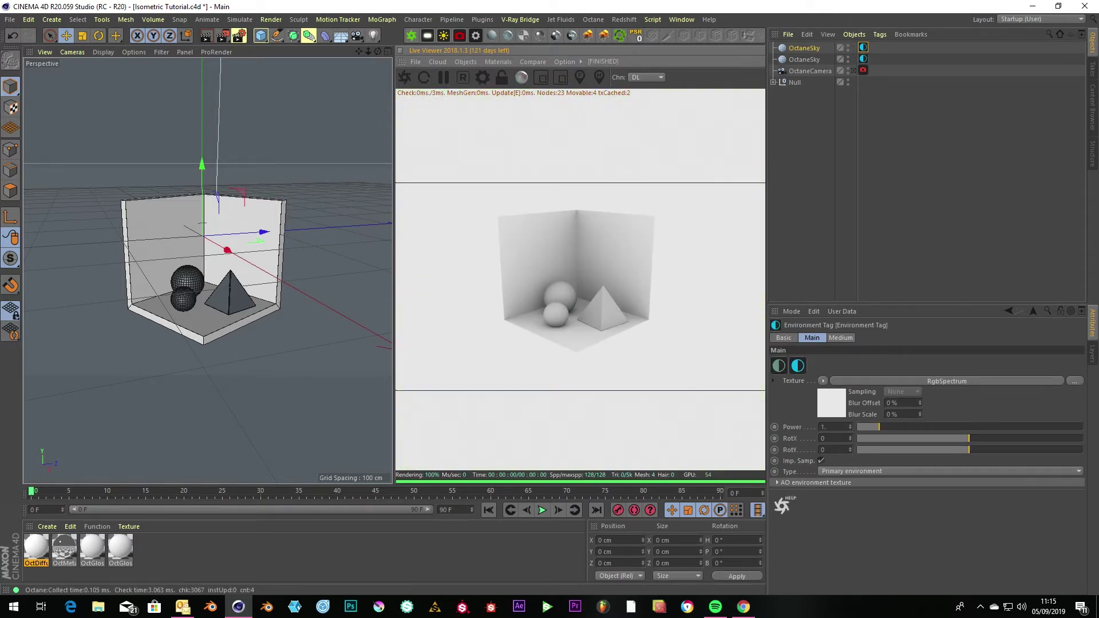
{"action": "mouse_move", "coordinate": [880, 427]}
{"action": "left_mouse_down"}
{"action": "mouse_move", "coordinate": [850, 447]}
{"action": "mouse_move", "coordinate": [869, 428]}
{"action": "left_mouse_up"}
{"action": "left_click", "coordinate": [871, 472]}
{"action": "left_click", "coordinate": [852, 495]}
{"action": "left_click_drag", "start_coordinate": [868, 427], "coordinate": [874, 427]}
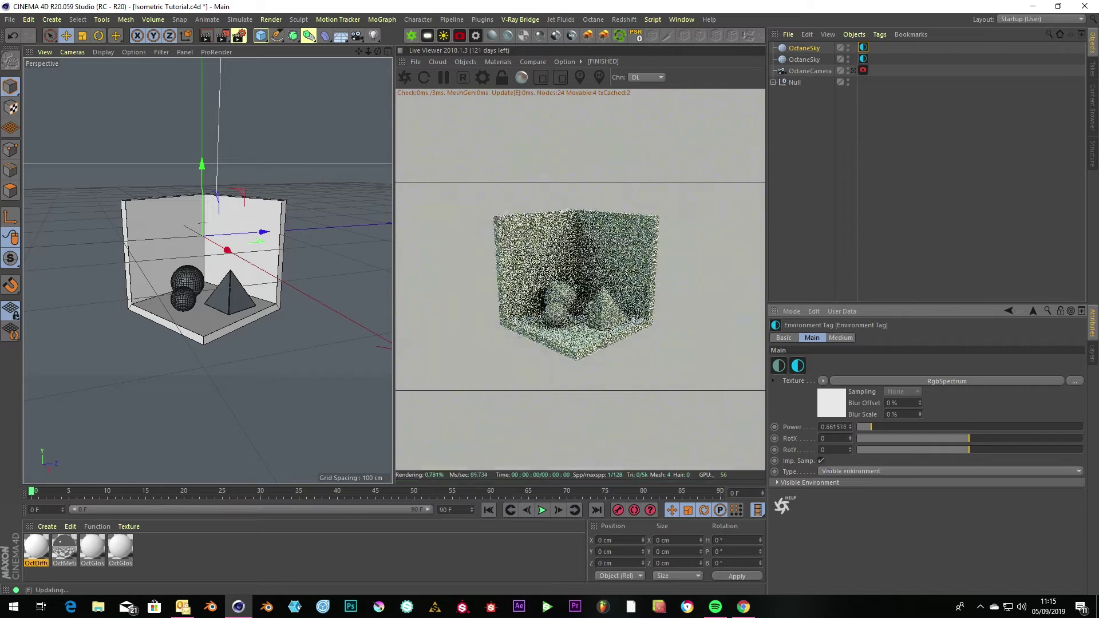
{"action": "left_click_drag", "start_coordinate": [858, 59], "coordinate": [792, 59]}
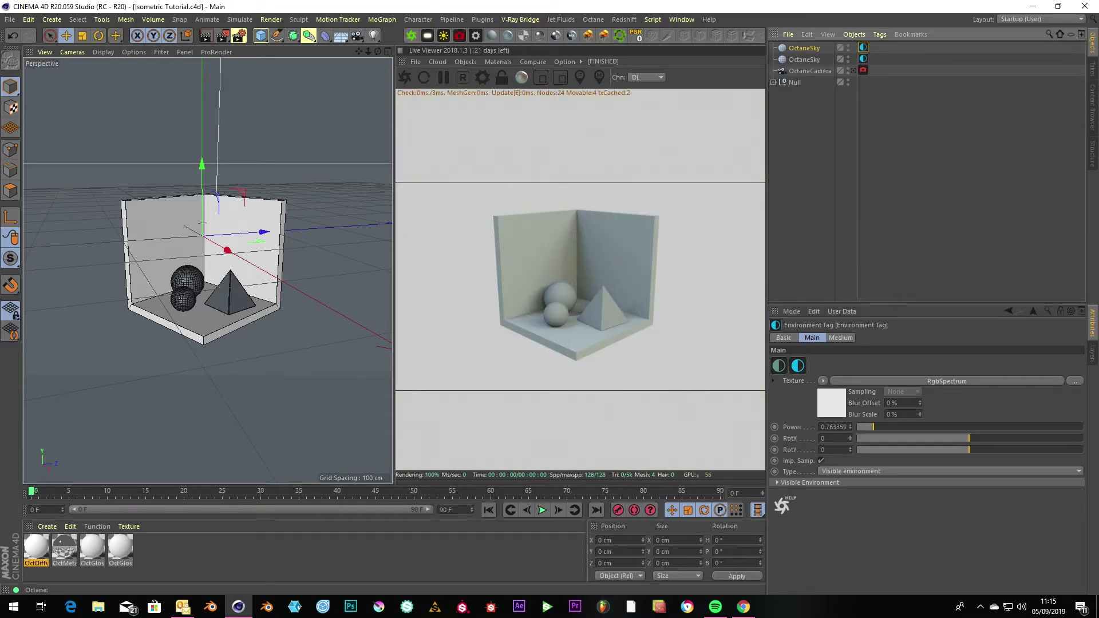
Step: Change the last glossy material's diffuse colour to pink with hue 329° and saturation 26 %
{"action": "left_click", "coordinate": [120, 547]}
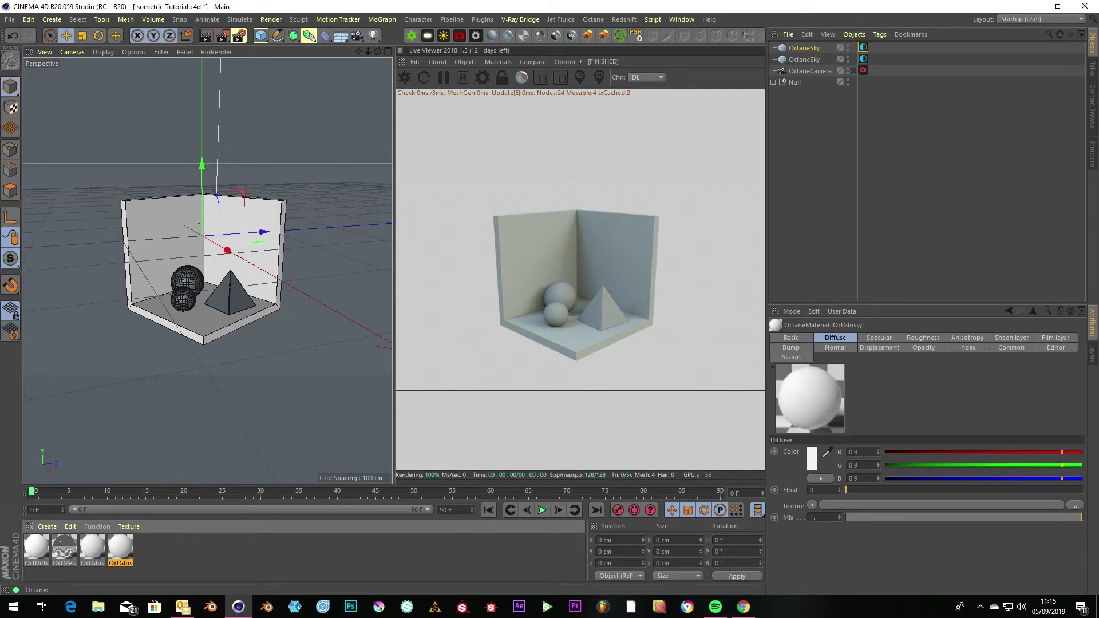
{"action": "double_click", "coordinate": [120, 547]}
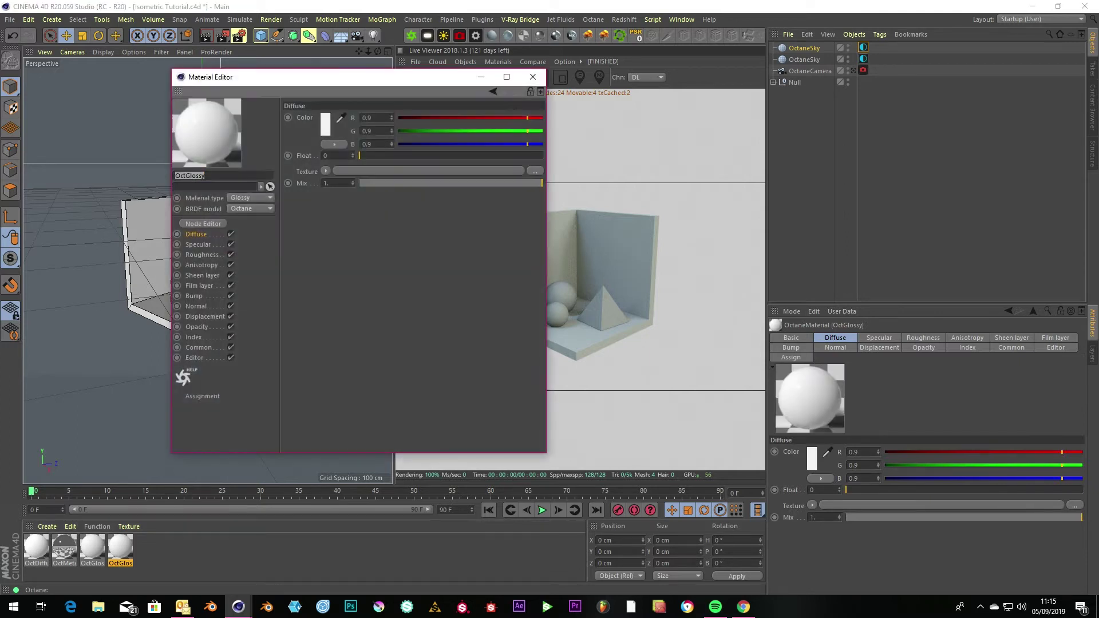
{"action": "left_click", "coordinate": [325, 121]}
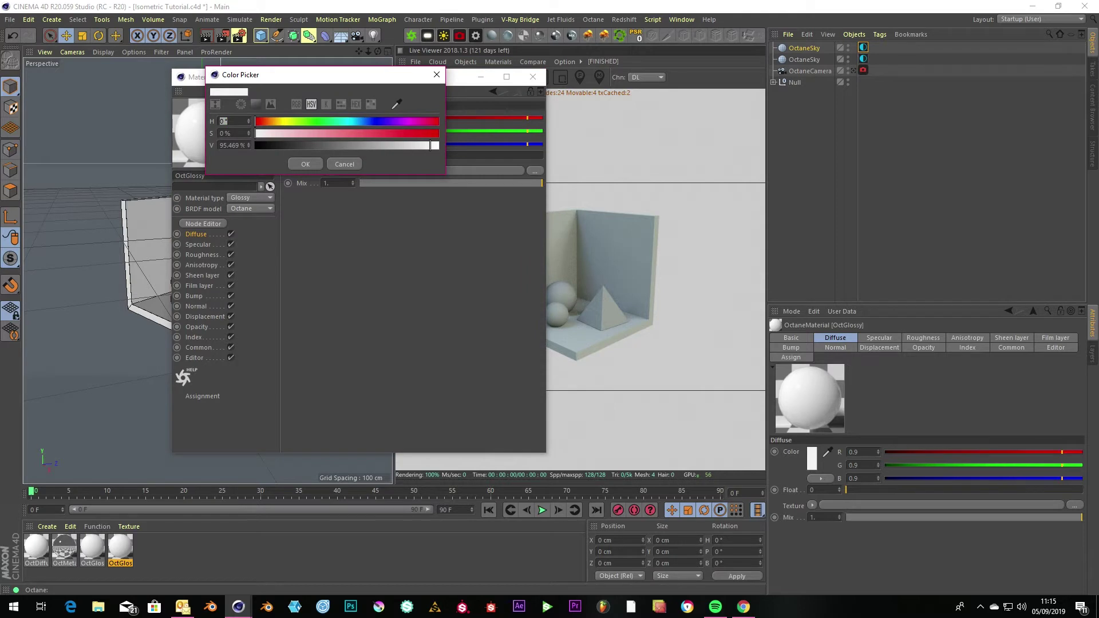
{"action": "left_click", "coordinate": [405, 121]}
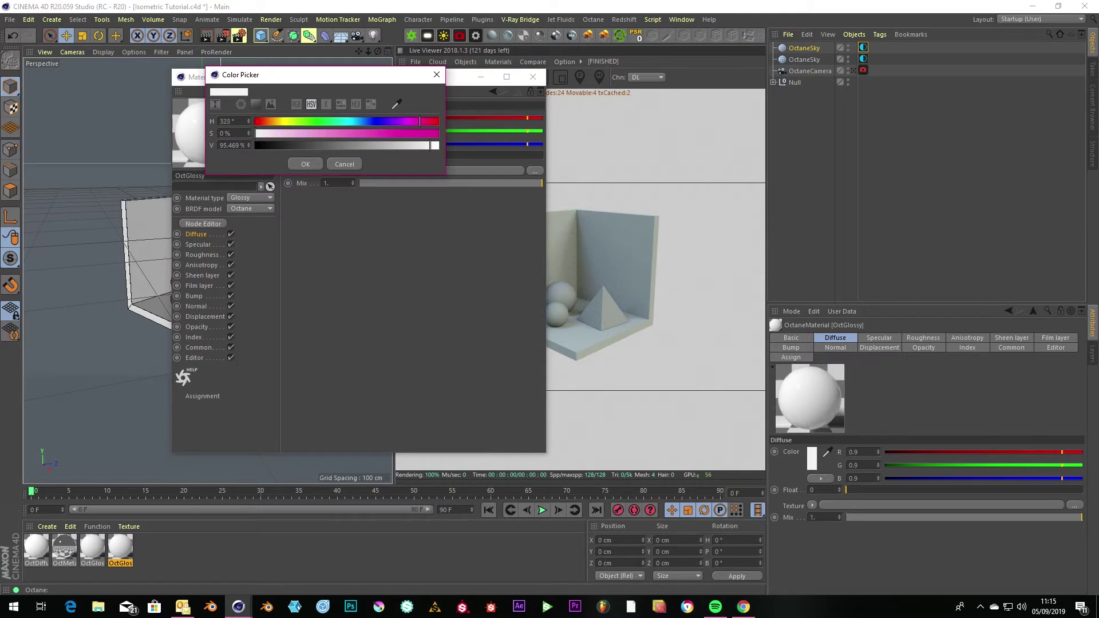
{"action": "left_click_drag", "start_coordinate": [325, 133], "coordinate": [326, 133]}
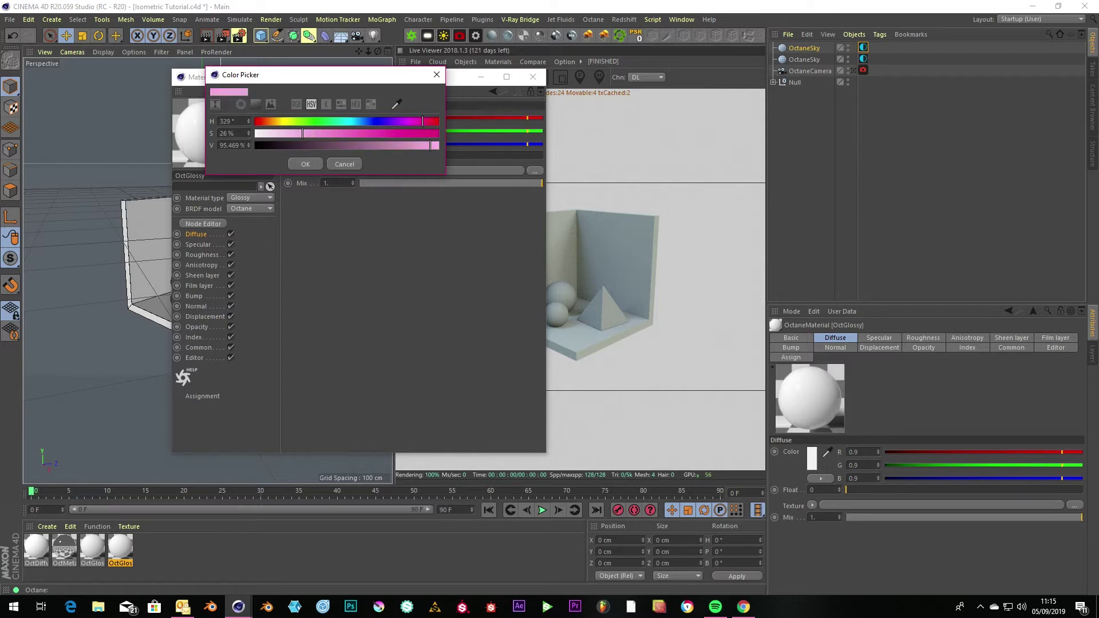
{"action": "left_click", "coordinate": [305, 165]}
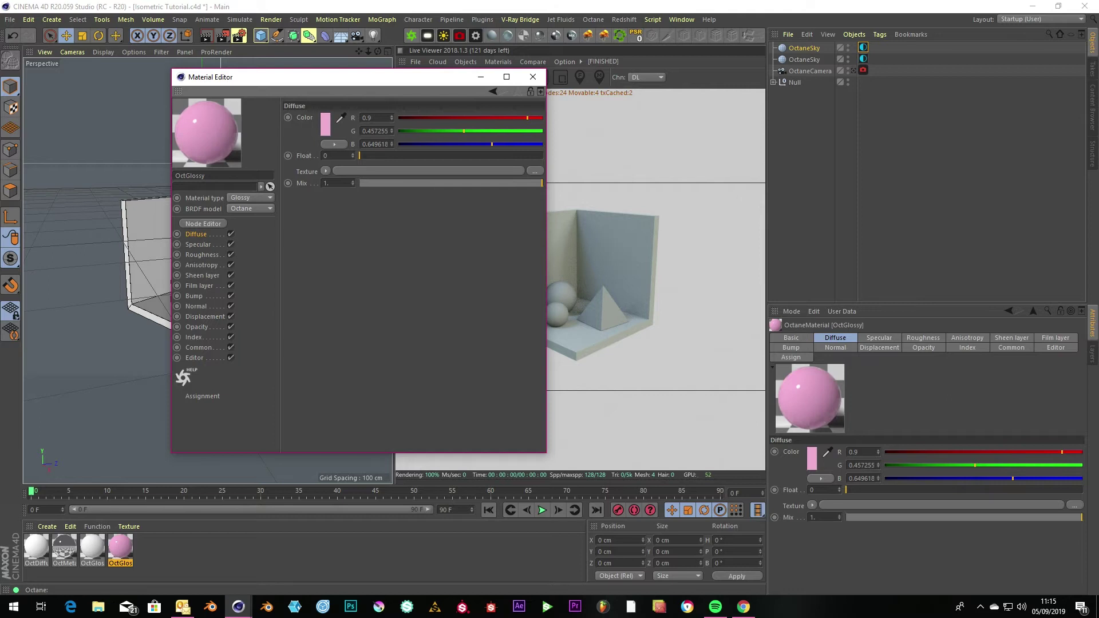
Step: Adjust the pink glossy material's roughness and apply the material to the larger sphere
{"action": "left_click", "coordinate": [201, 255]}
{"action": "left_click_drag", "start_coordinate": [372, 155], "coordinate": [386, 155]}
{"action": "left_click", "coordinate": [533, 77]}
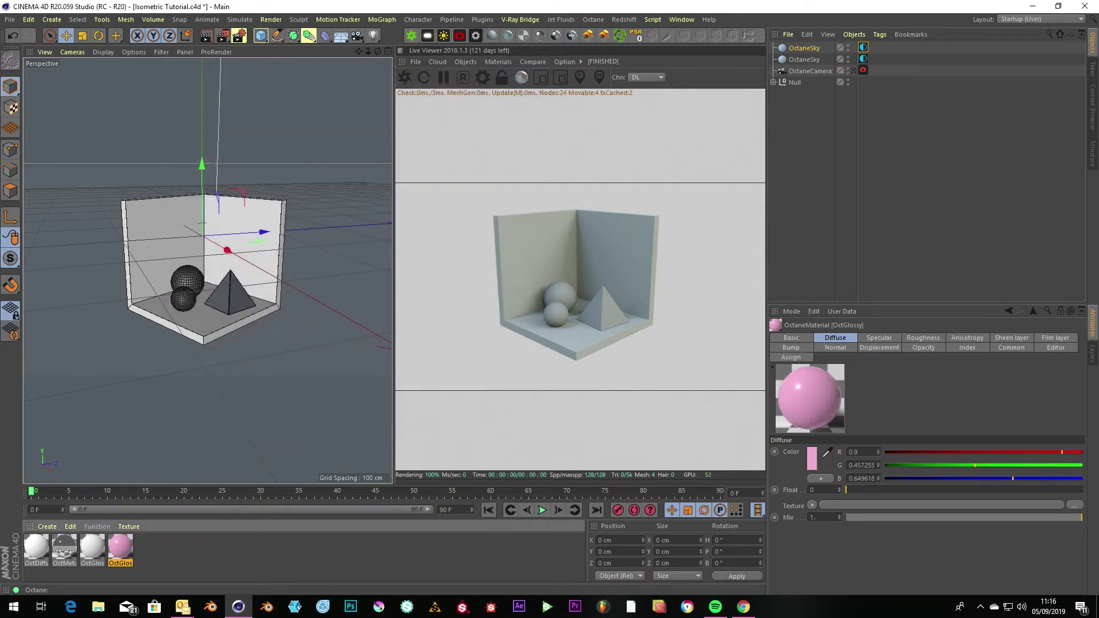
{"action": "left_click_drag", "start_coordinate": [121, 546], "coordinate": [187, 281]}
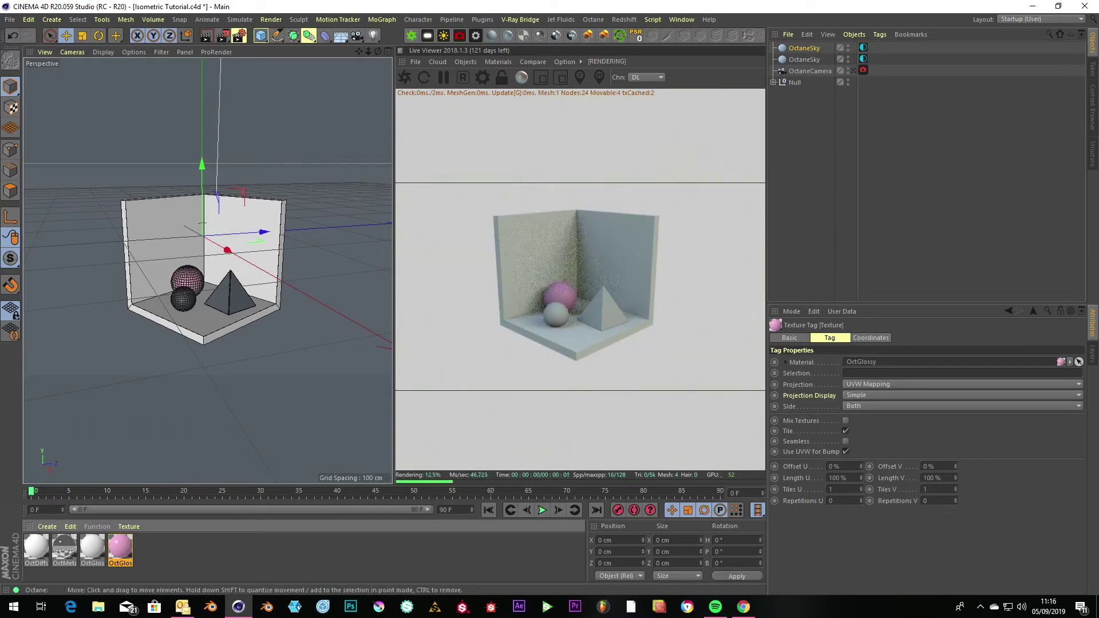
Step: Apply the pink glossy material to the smaller sphere and sample its pink as the white glossy material's diffuse colour
{"action": "left_click_drag", "start_coordinate": [120, 547], "coordinate": [184, 300]}
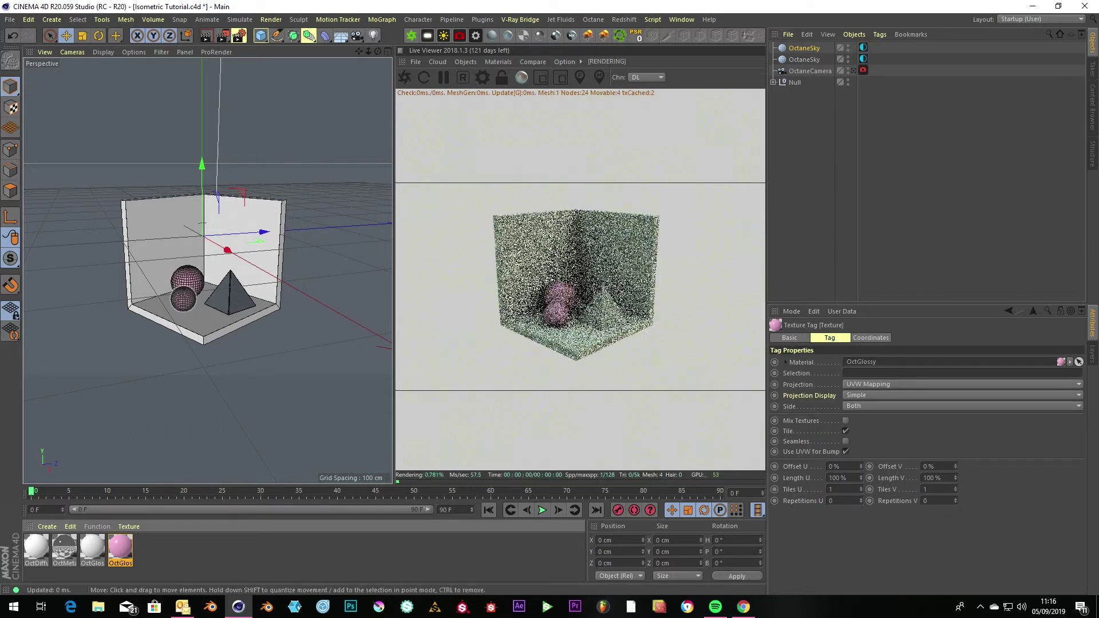
{"action": "double_click", "coordinate": [92, 548]}
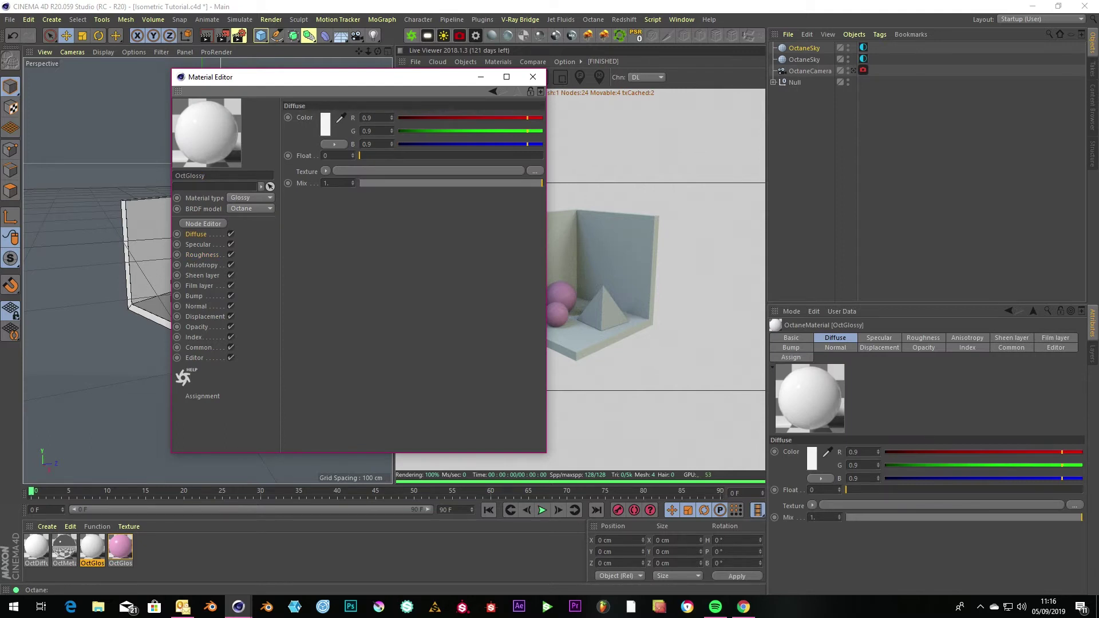
{"action": "left_click", "coordinate": [342, 118]}
{"action": "left_click", "coordinate": [119, 546]}
{"action": "left_click", "coordinate": [325, 124]}
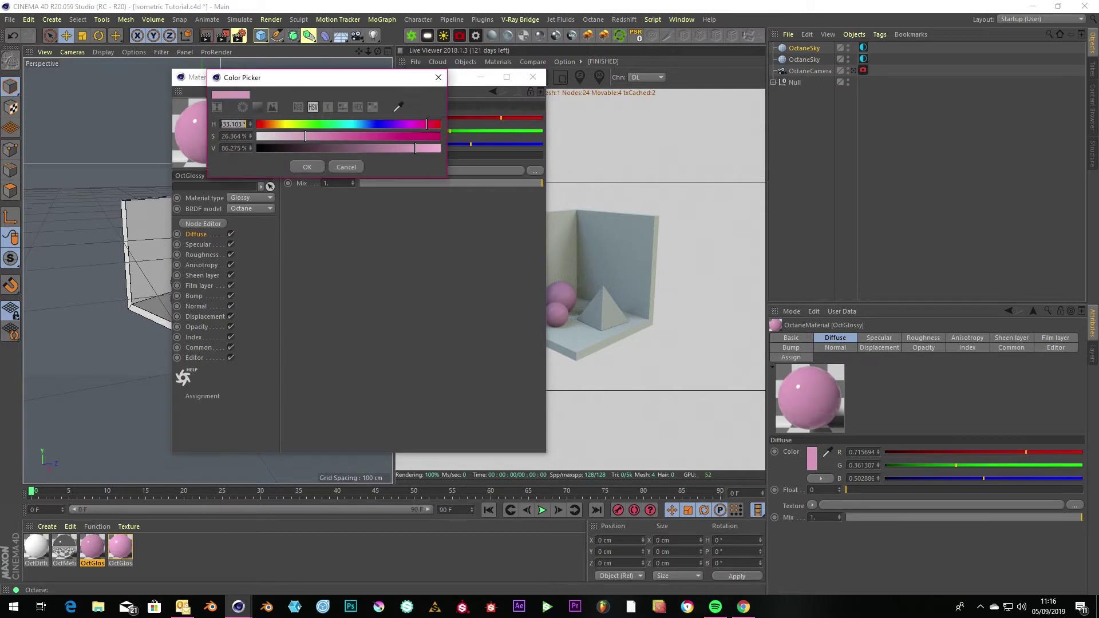
Step: Shift the sampled diffuse colour's hue to 191° for a light blue and apply that glossy material to the pyramid
{"action": "type", "text": "228"}
{"action": "key", "text": "Return"}
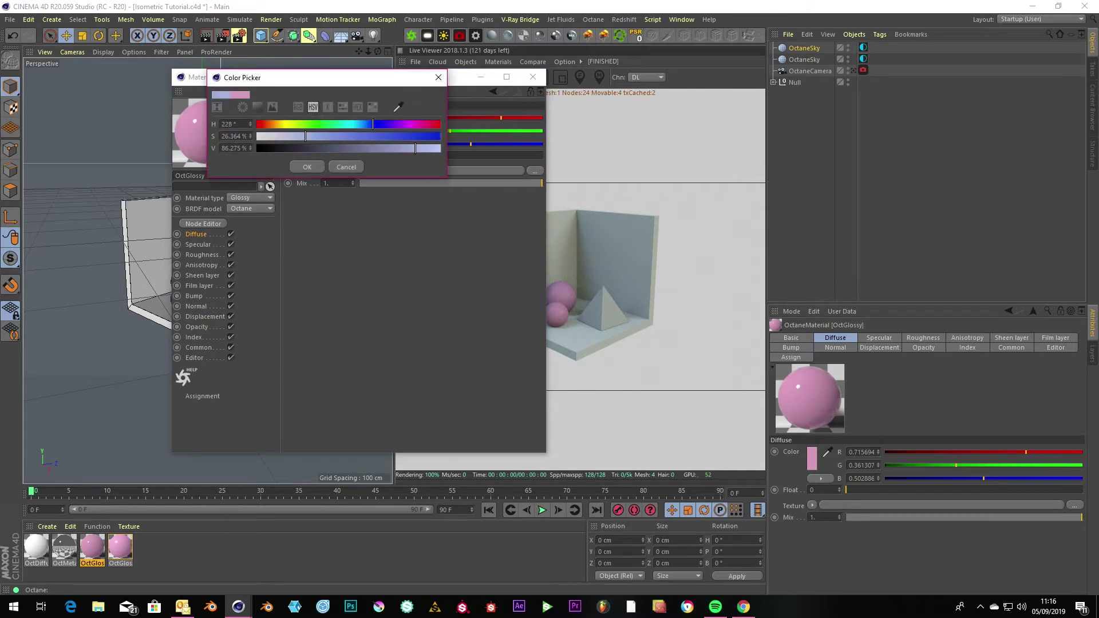
{"action": "left_click_drag", "start_coordinate": [374, 124], "coordinate": [354, 124]}
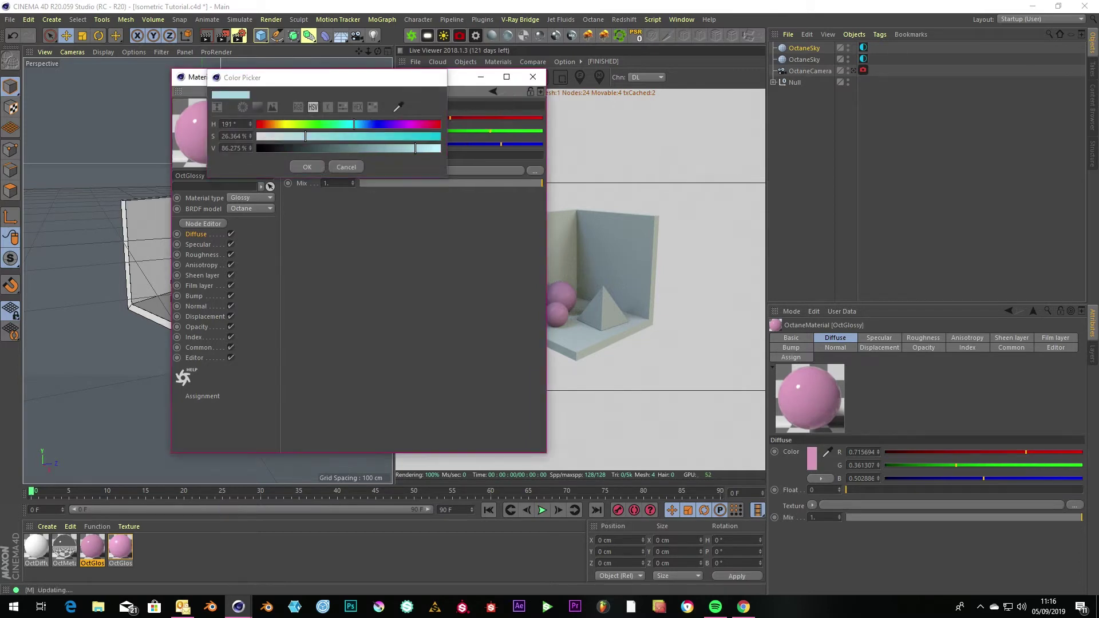
{"action": "left_click", "coordinate": [307, 168]}
{"action": "left_click", "coordinate": [533, 77]}
{"action": "left_click_drag", "start_coordinate": [92, 548], "coordinate": [231, 298]}
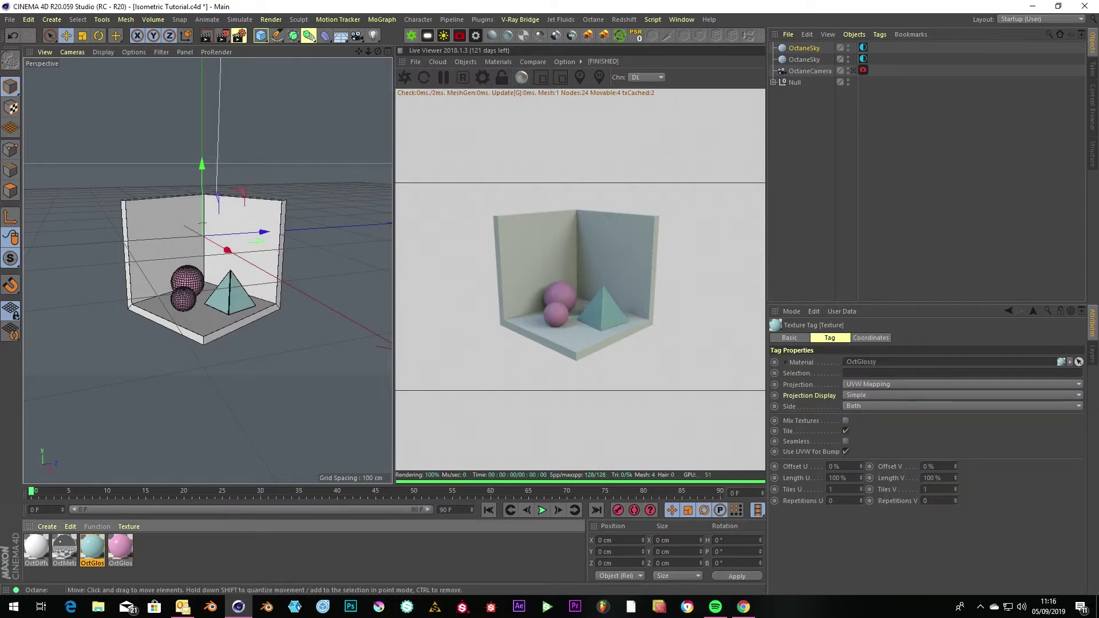
Step: Lower the pink glossy material's roughness and raise its index value slightly
{"action": "double_click", "coordinate": [92, 547]}
{"action": "double_click", "coordinate": [120, 548]}
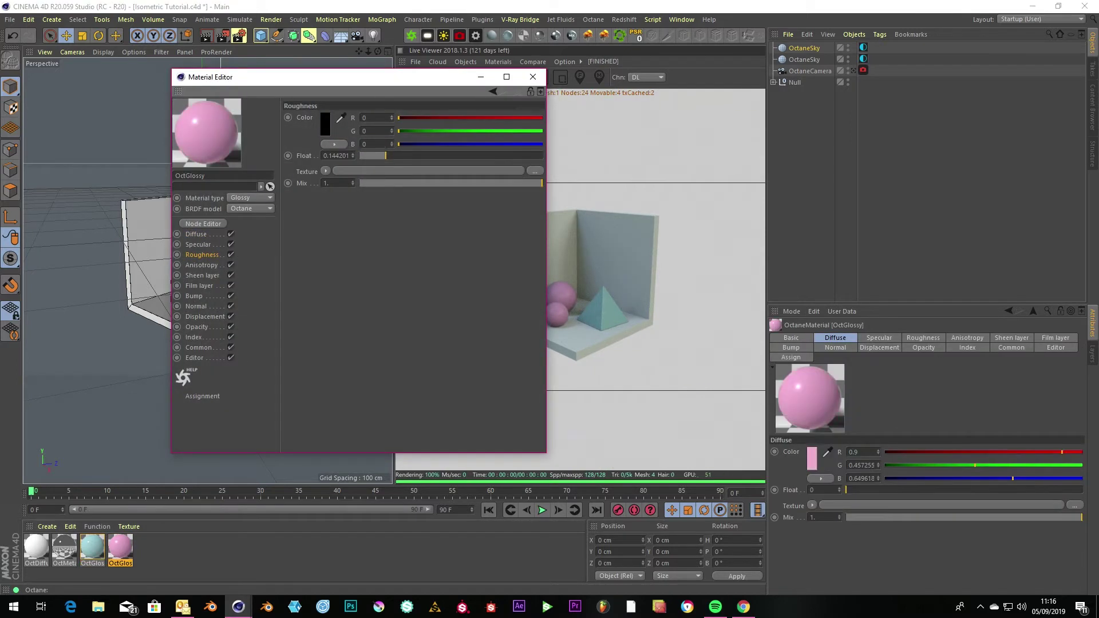
{"action": "left_click_drag", "start_coordinate": [388, 155], "coordinate": [360, 156]}
{"action": "left_click", "coordinate": [194, 338]}
{"action": "mouse_move", "coordinate": [363, 118]}
{"action": "left_mouse_down"}
{"action": "mouse_move", "coordinate": [384, 118]}
{"action": "mouse_move", "coordinate": [374, 118]}
{"action": "left_mouse_up"}
Step: Raise the light blue glossy material's roughness float slightly
{"action": "left_click", "coordinate": [93, 548]}
{"action": "left_click", "coordinate": [202, 255]}
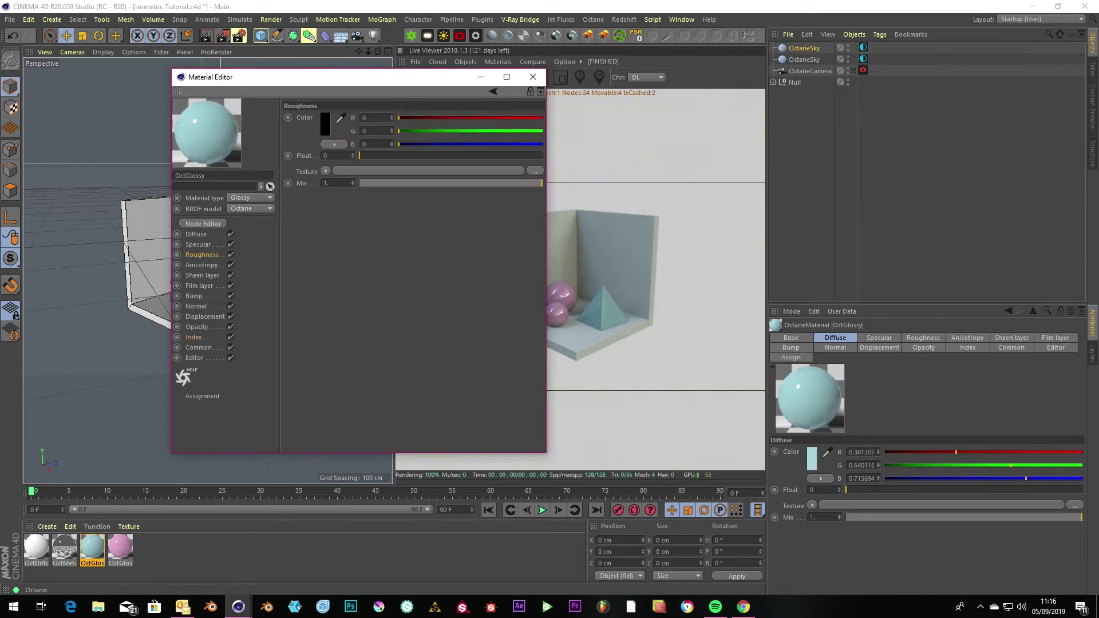
{"action": "left_click_drag", "start_coordinate": [360, 156], "coordinate": [381, 155]}
Step: Close the material editor and apply the pink glossy material to the room's walls and floor
{"action": "left_click", "coordinate": [121, 548]}
{"action": "left_click", "coordinate": [533, 77]}
{"action": "left_click", "coordinate": [508, 35]}
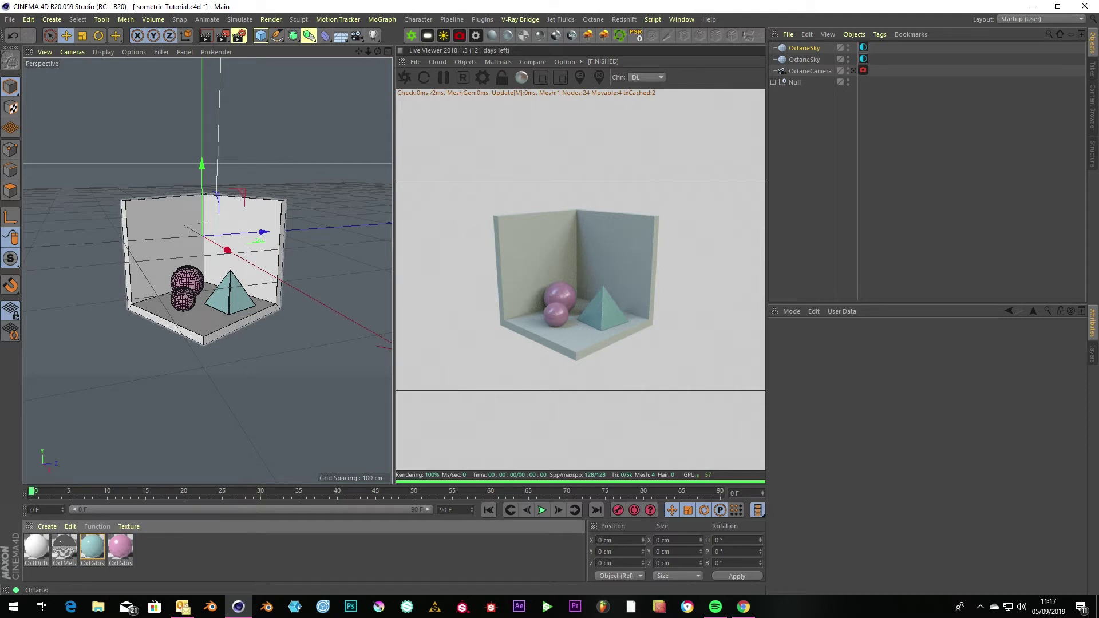
{"action": "left_click_drag", "start_coordinate": [121, 548], "coordinate": [163, 249]}
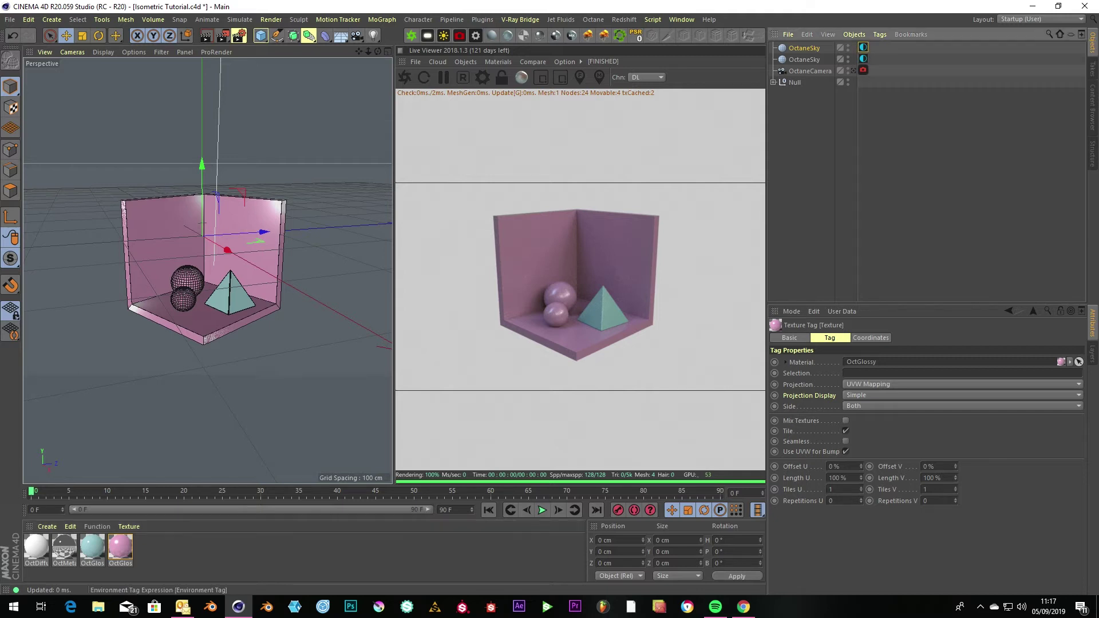
Step: Colour the visible environment's RGB spectrum texture with the pink sampled from the glossy material's preview
{"action": "left_click", "coordinate": [864, 48]}
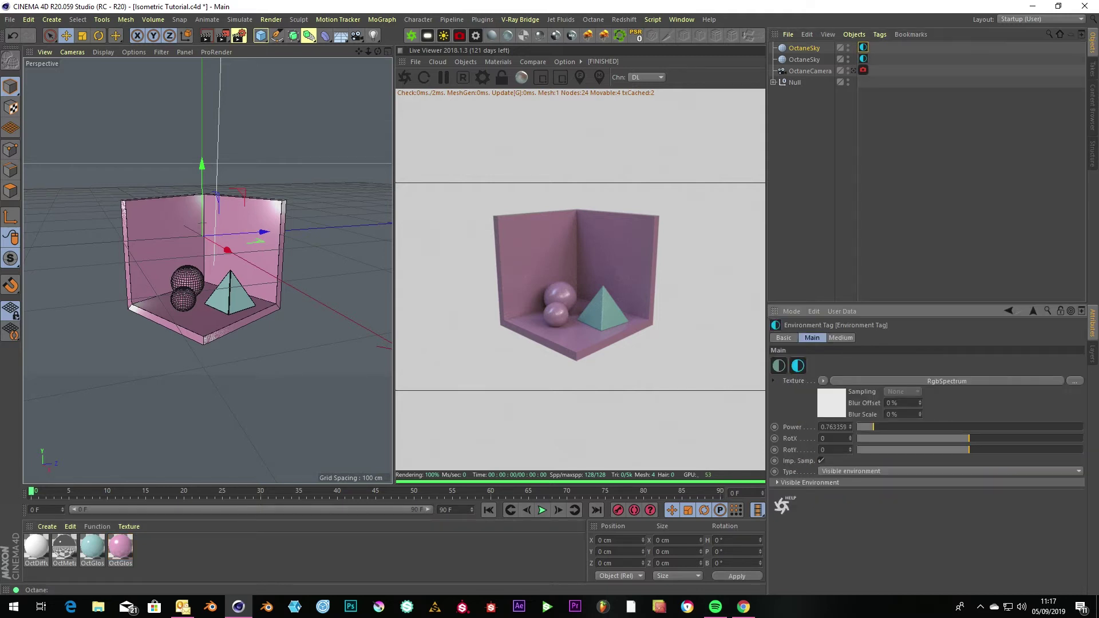
{"action": "left_click", "coordinate": [947, 381]}
{"action": "left_click", "coordinate": [822, 364]}
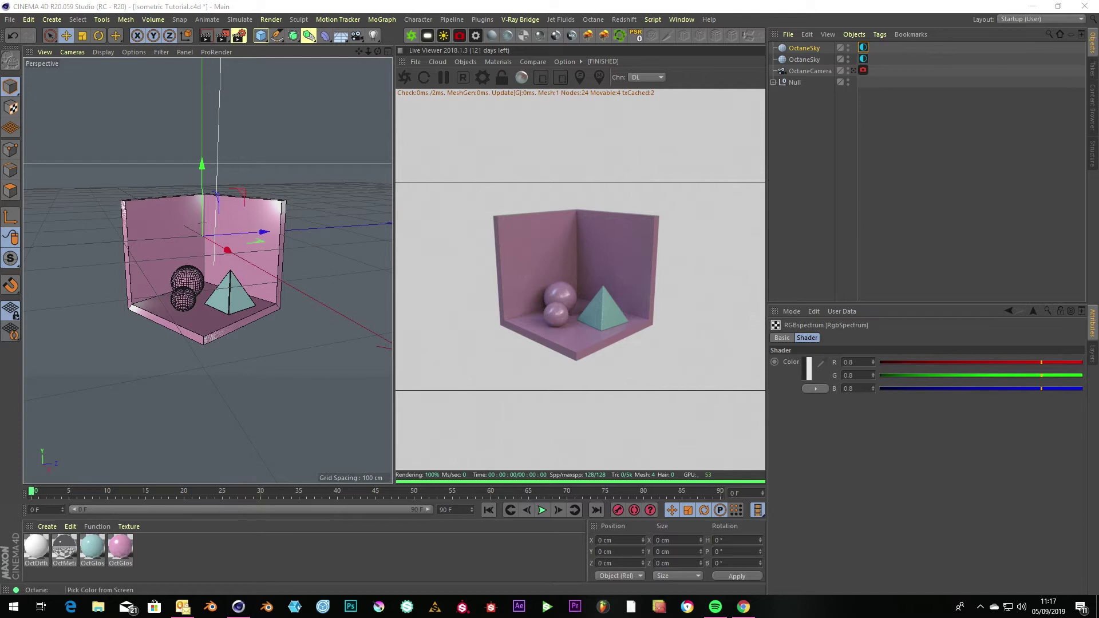
{"action": "left_click", "coordinate": [120, 546]}
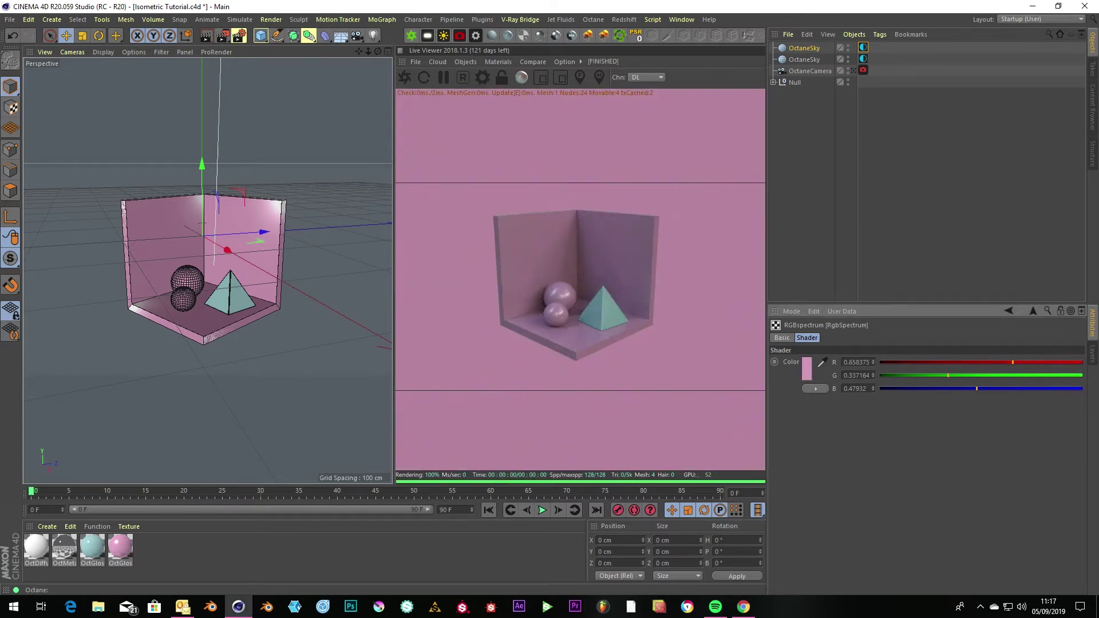
{"action": "left_click", "coordinate": [894, 149]}
{"action": "left_click", "coordinate": [805, 60]}
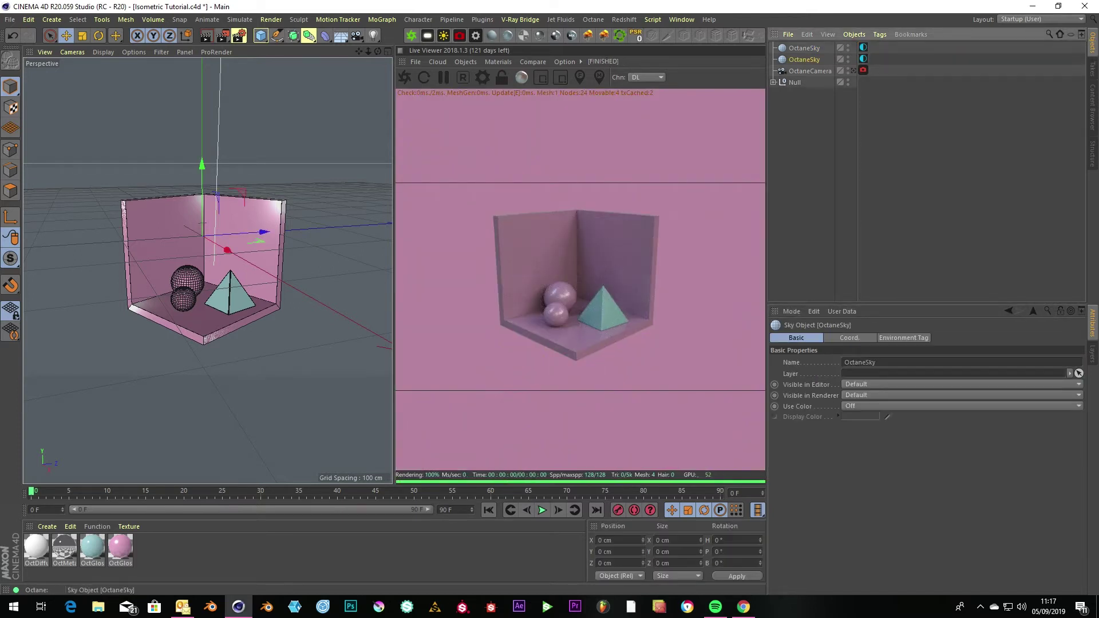
Step: Switch the Live Viewer to PT and set max samples 2000, diffuse depth 6, specular depth 6 and GI clamp 5
{"action": "left_click", "coordinate": [647, 76]}
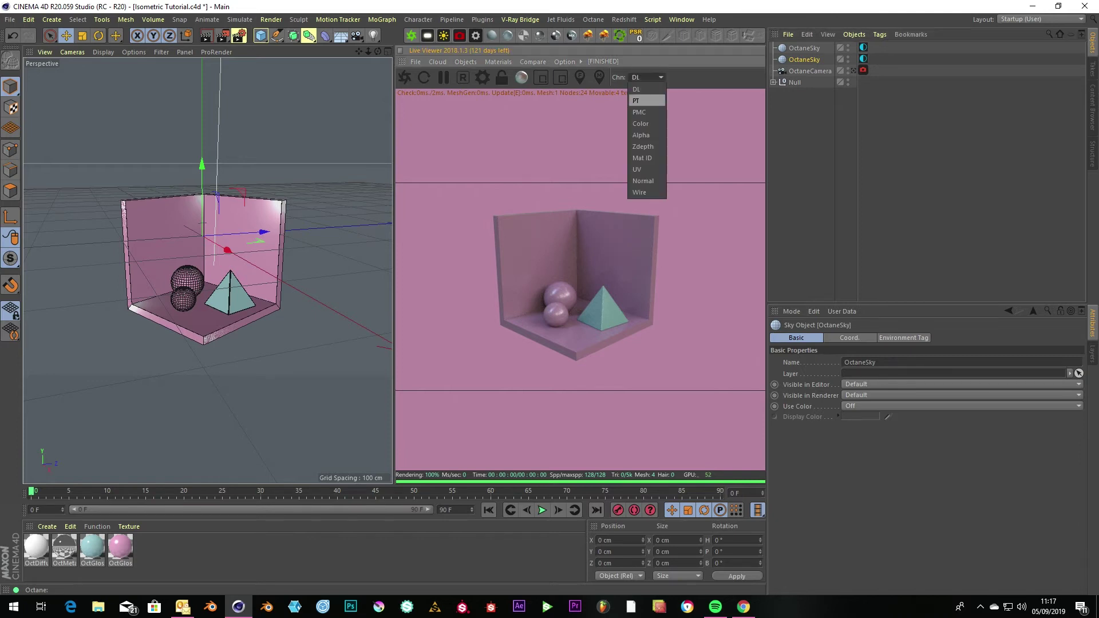
{"action": "left_click", "coordinate": [641, 101]}
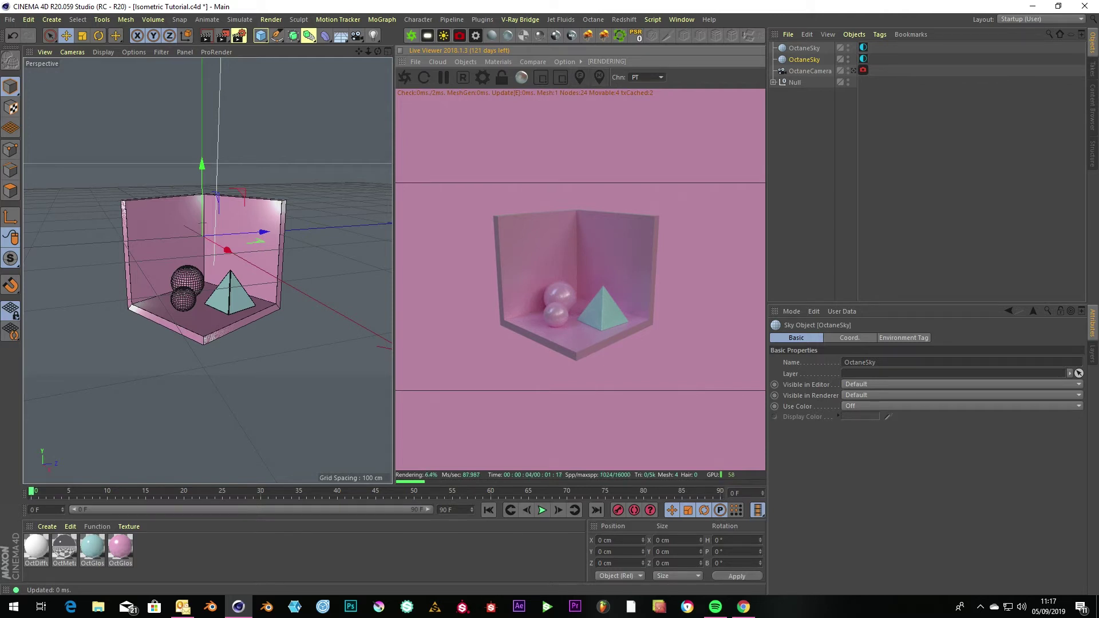
{"action": "left_click", "coordinate": [483, 77]}
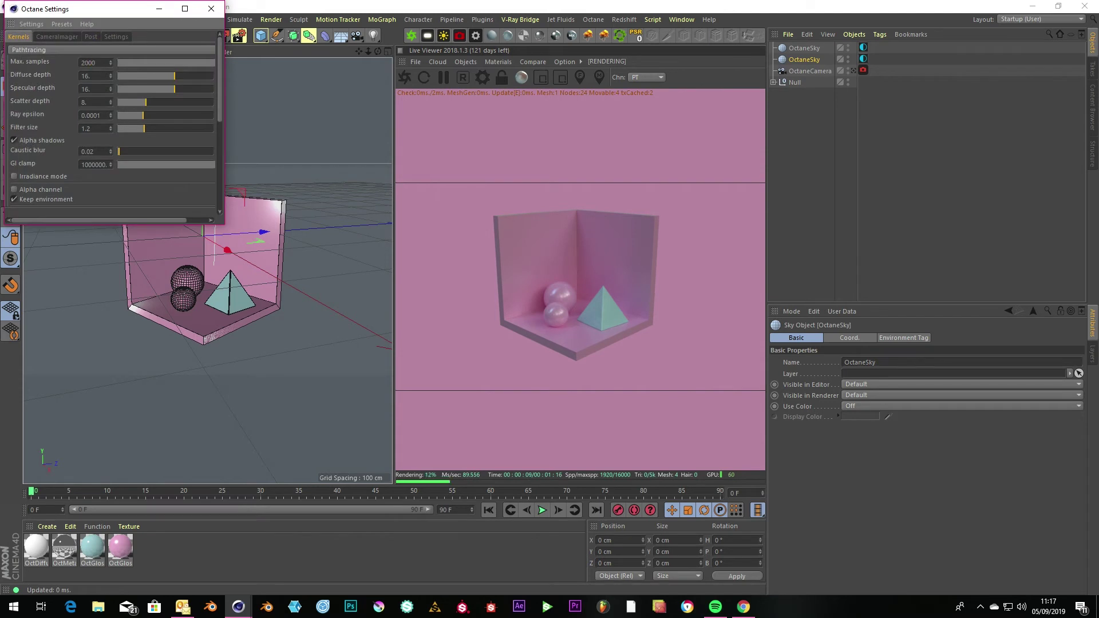
{"action": "key", "text": "Tab"}
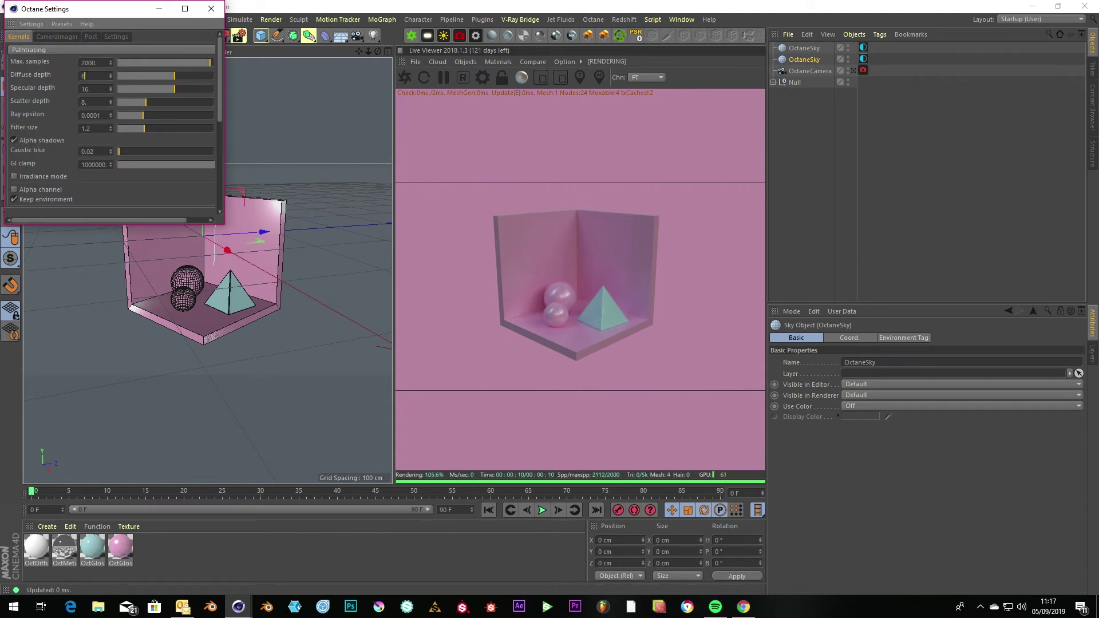
{"action": "key", "text": "Tab"}
{"action": "type", "text": "6"}
{"action": "double_click", "coordinate": [93, 165]}
{"action": "type", "text": "5"}
{"action": "key", "text": "Tab"}
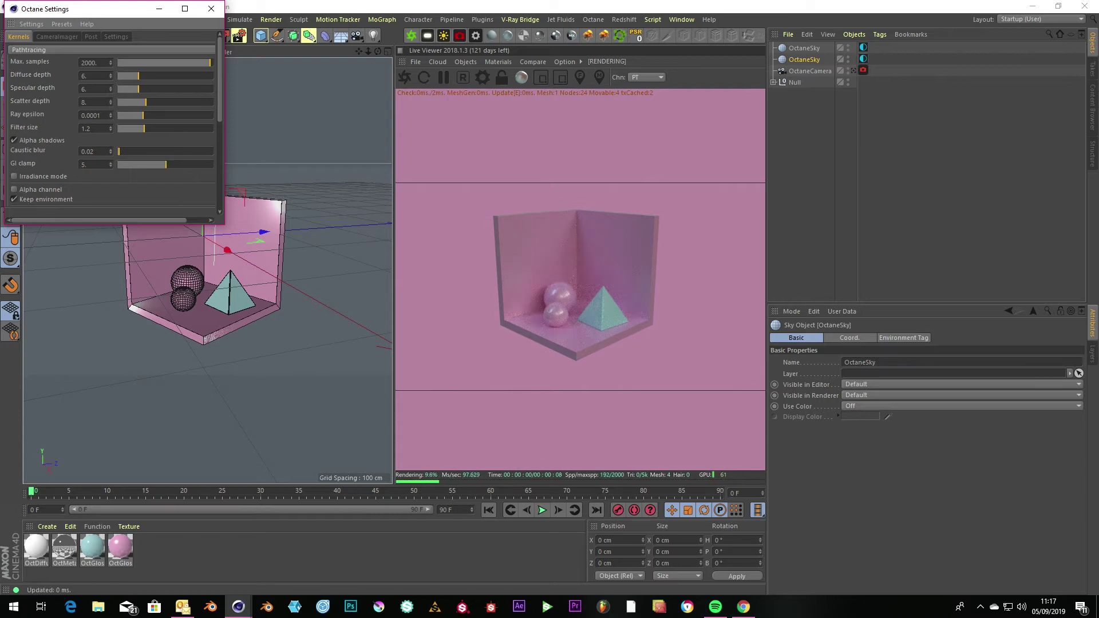
Step: Enable AI light and static noise in the path tracing kernel and close the Octane settings
{"action": "scroll", "coordinate": [115, 120], "scroll_direction": "down", "scroll_amount": 3}
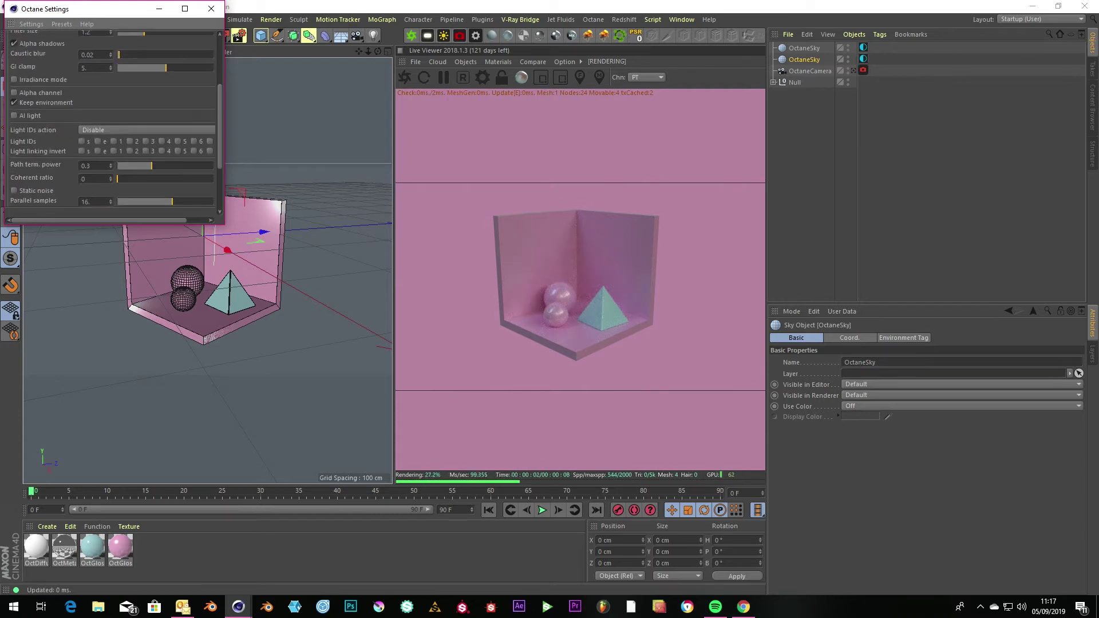
{"action": "left_click", "coordinate": [14, 115]}
{"action": "scroll", "coordinate": [115, 120], "scroll_direction": "down", "scroll_amount": 3}
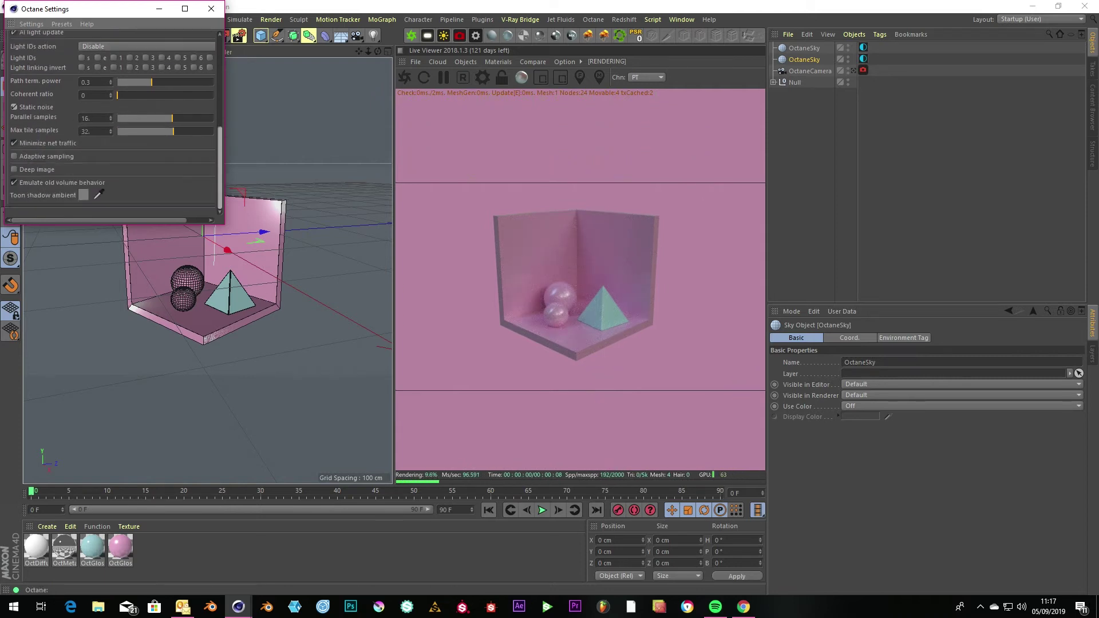
{"action": "left_click", "coordinate": [212, 8]}
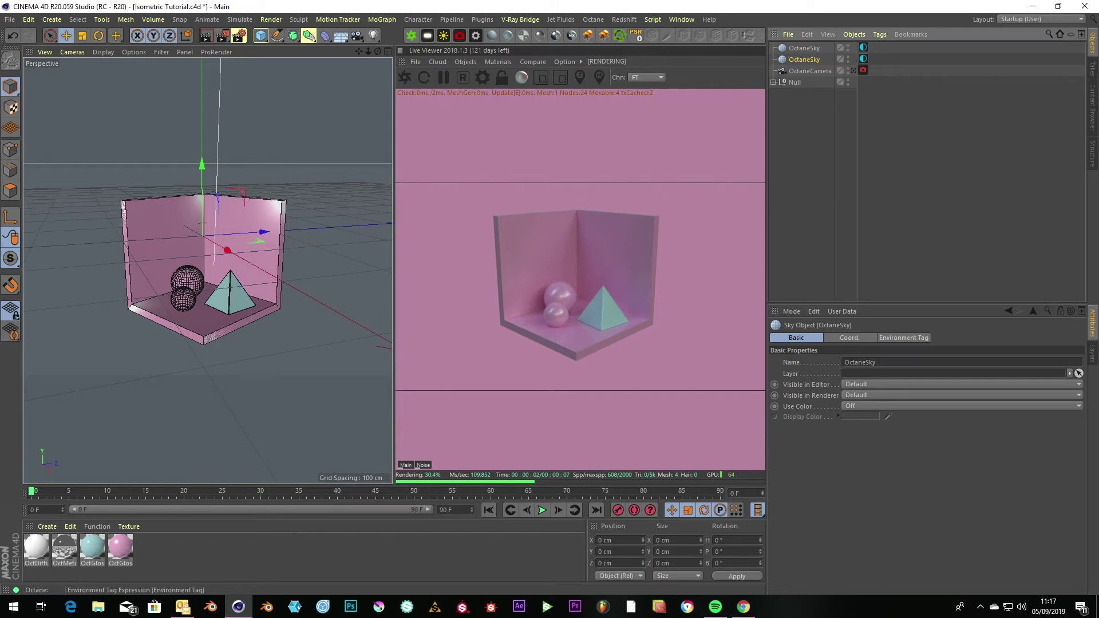
Step: Rotate the primary image environment to a RotX of about 0.76 and increase its RotY to relight the room
{"action": "left_click", "coordinate": [864, 59]}
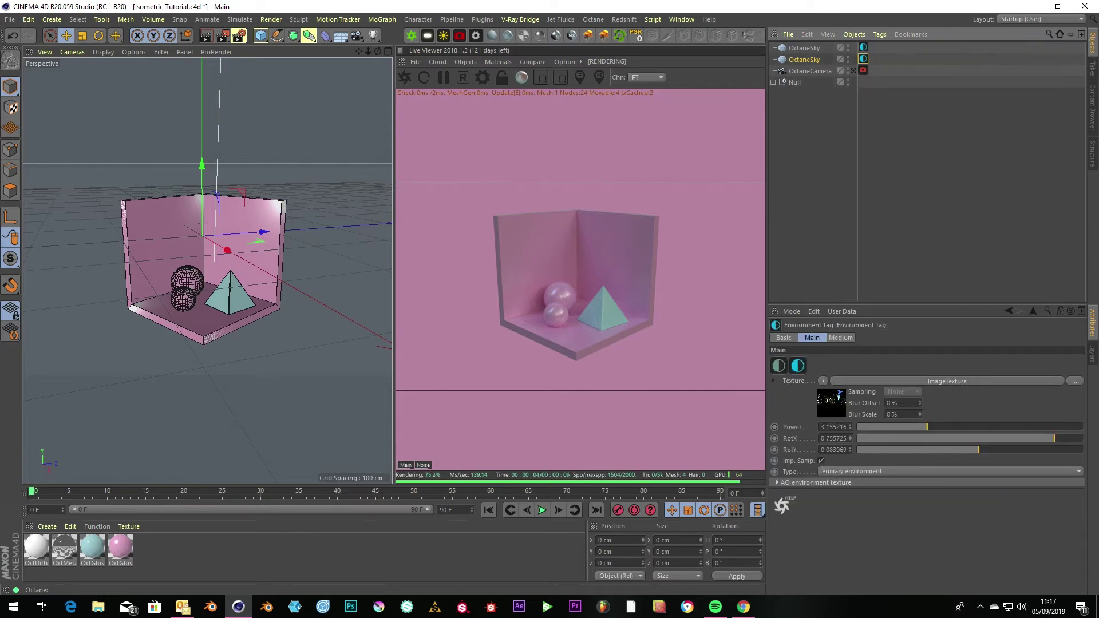
{"action": "mouse_move", "coordinate": [1055, 438]}
{"action": "left_mouse_down"}
{"action": "mouse_move", "coordinate": [1022, 439]}
{"action": "mouse_move", "coordinate": [1054, 439]}
{"action": "left_mouse_up"}
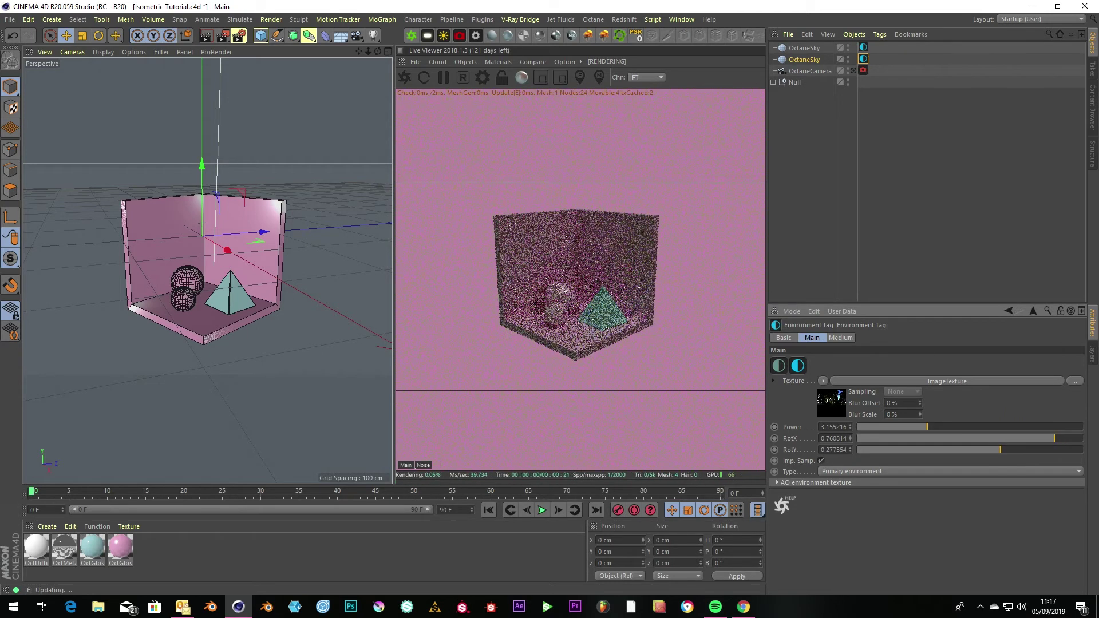
{"action": "mouse_move", "coordinate": [980, 450]}
{"action": "left_mouse_down"}
{"action": "mouse_move", "coordinate": [970, 450]}
{"action": "mouse_move", "coordinate": [1008, 450]}
{"action": "left_mouse_up"}
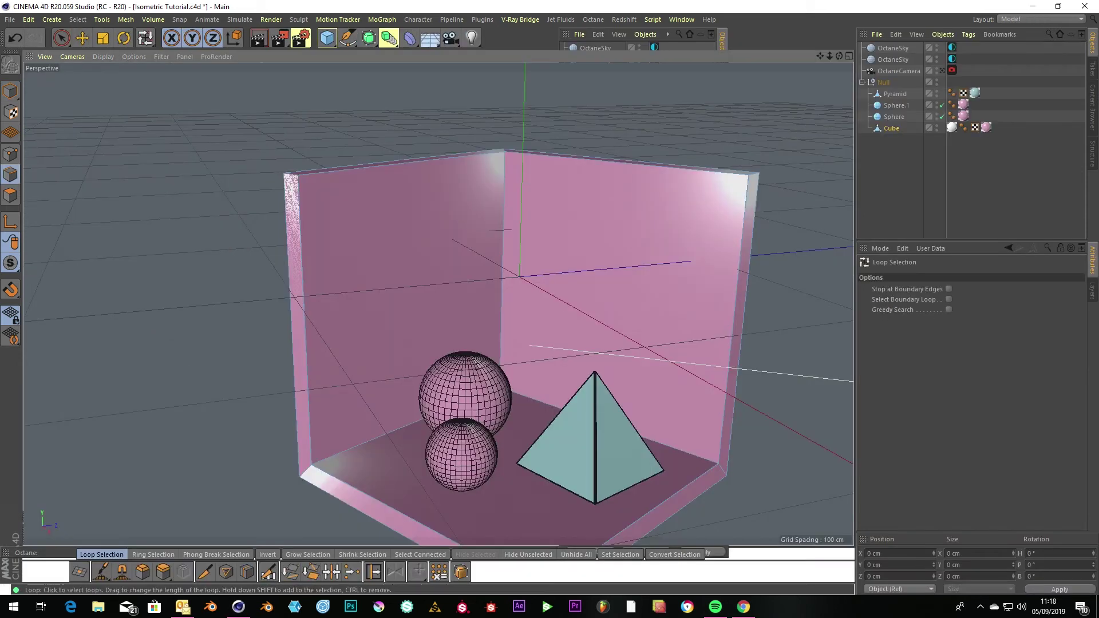
Step: Loop-select both the outer and the inner edge loops around the room's open rim
{"action": "right_click_drag", "start_coordinate": [438, 304], "coordinate": [432, 305], "text": "alt"}
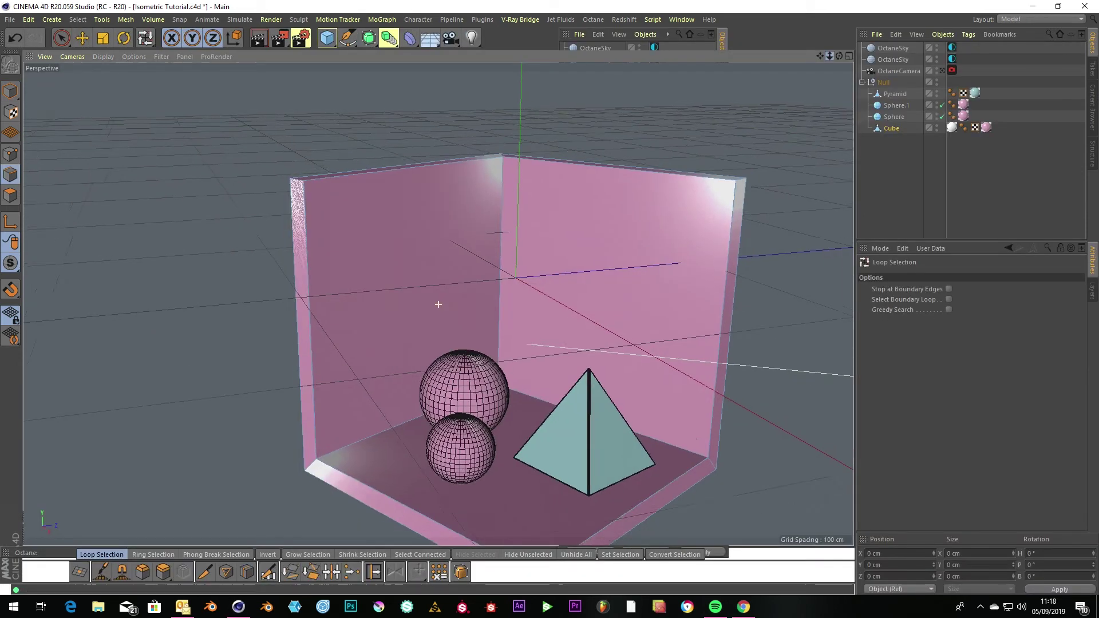
{"action": "left_click", "coordinate": [399, 502]}
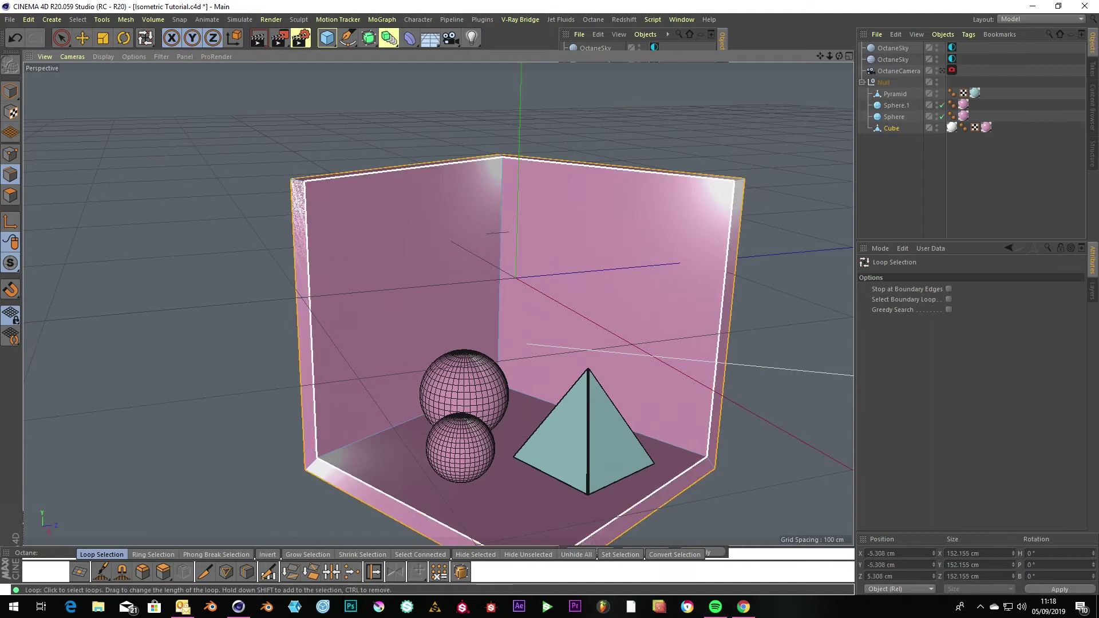
{"action": "left_click", "coordinate": [481, 481], "text": "shift"}
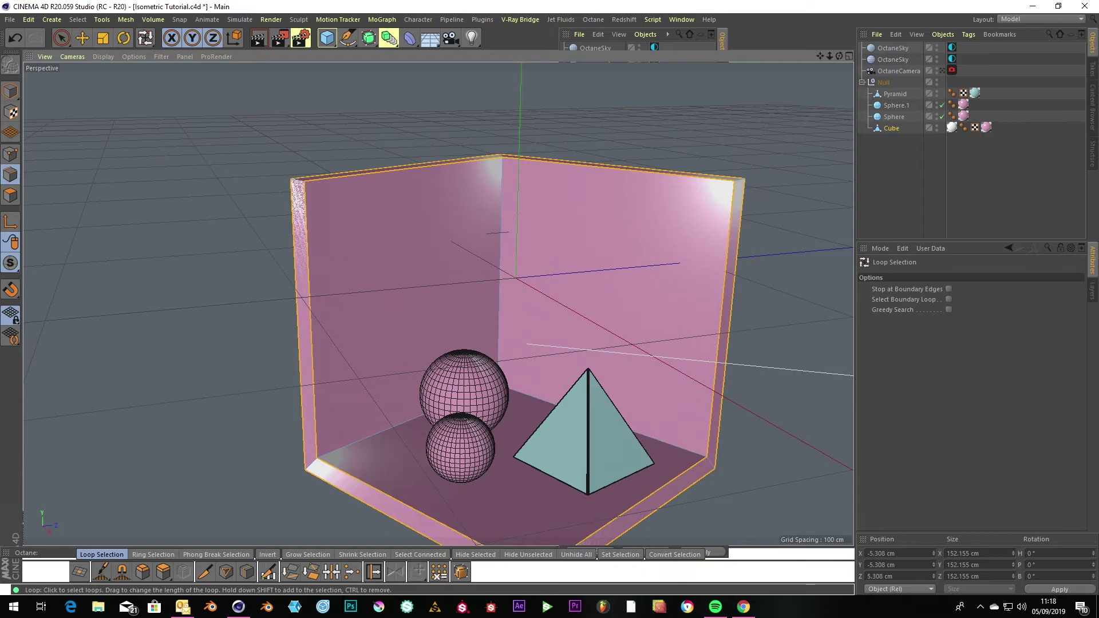
Step: Bevel the selected rim edges of the room in Chamfer mode with 11 subdivisions
{"action": "key", "text": "e"}
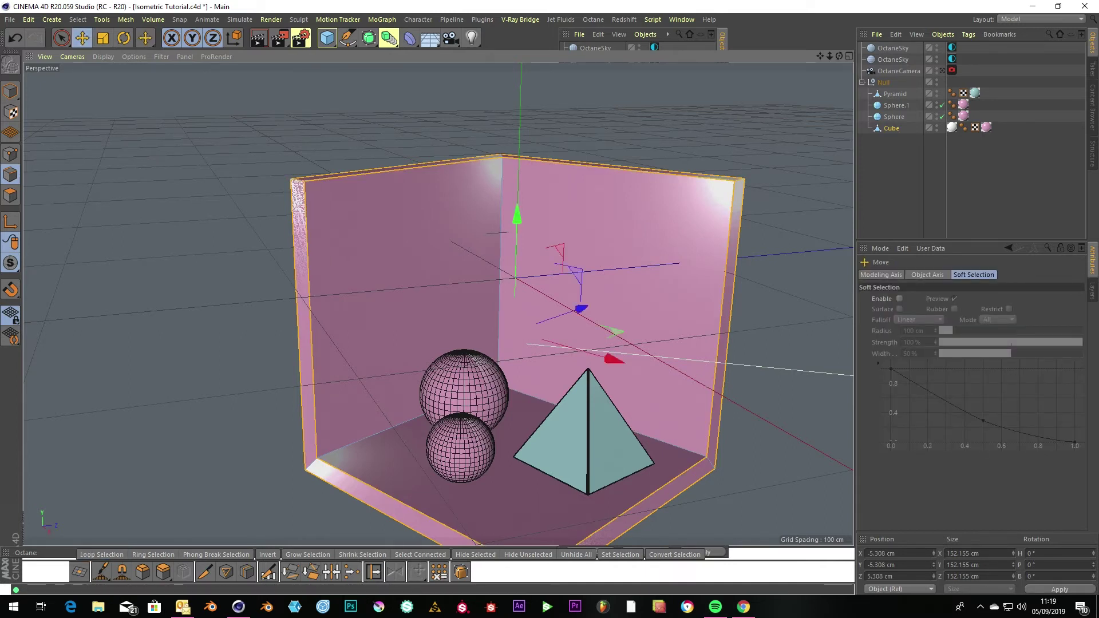
{"action": "middle_click_drag", "start_coordinate": [438, 313], "coordinate": [435, 204], "text": "alt"}
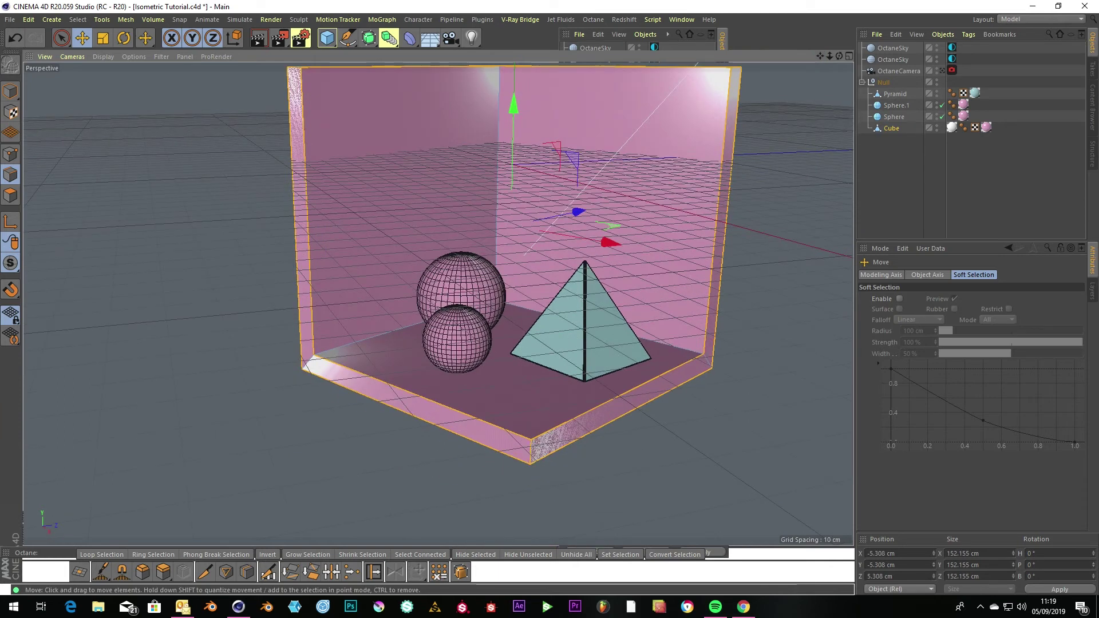
{"action": "left_click", "coordinate": [142, 572]}
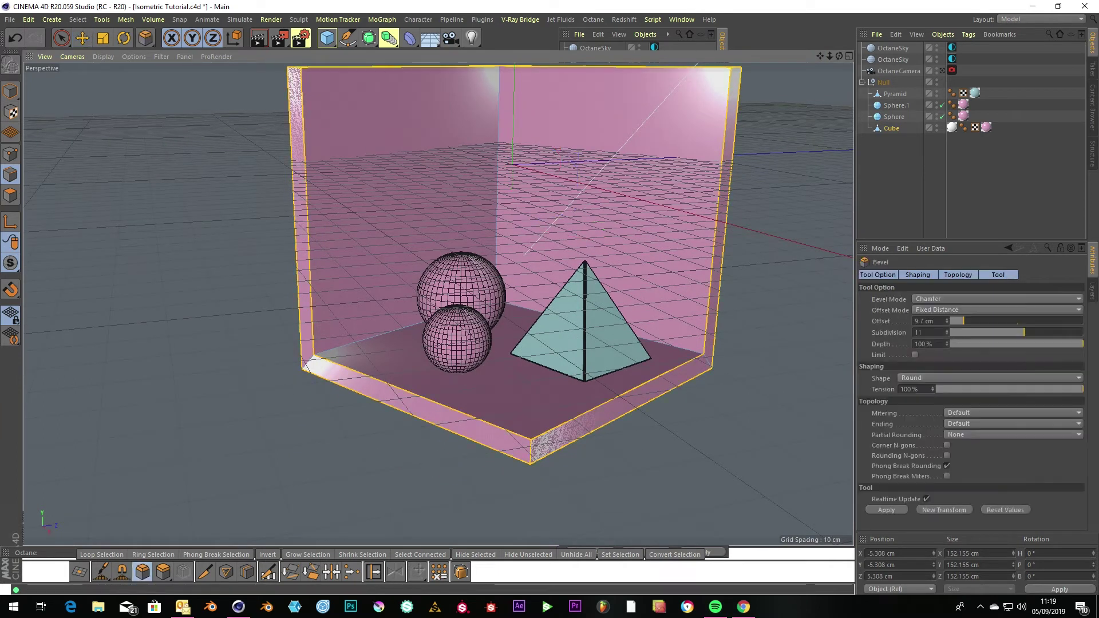
{"action": "left_click_drag", "start_coordinate": [240, 424], "coordinate": [261, 423]}
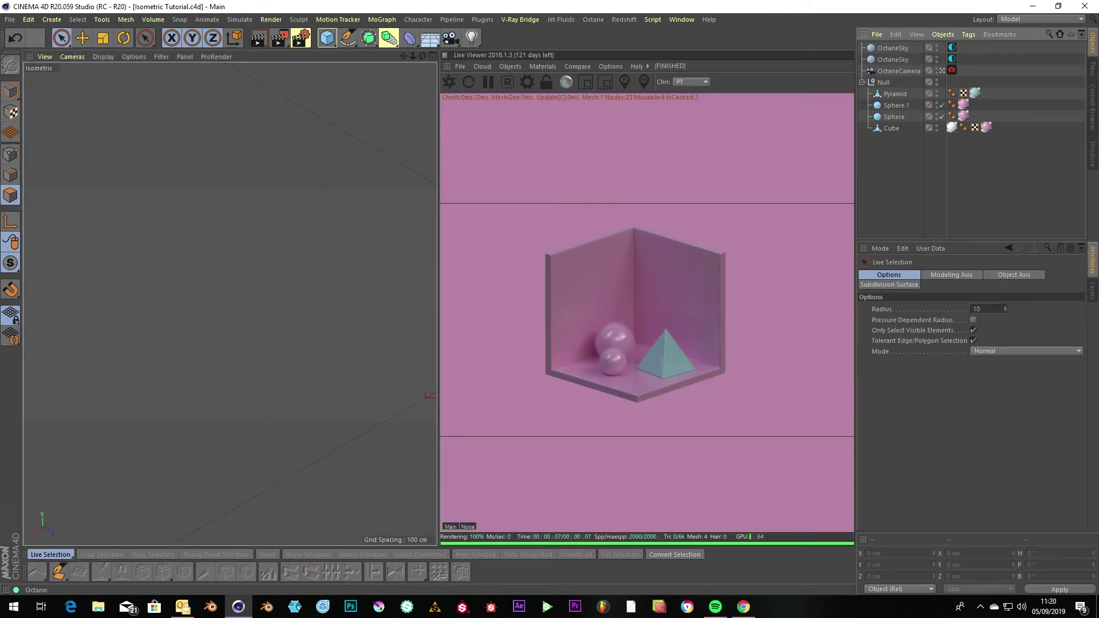
Step: Switch the interface layout to Standard
{"action": "left_click", "coordinate": [1039, 19]}
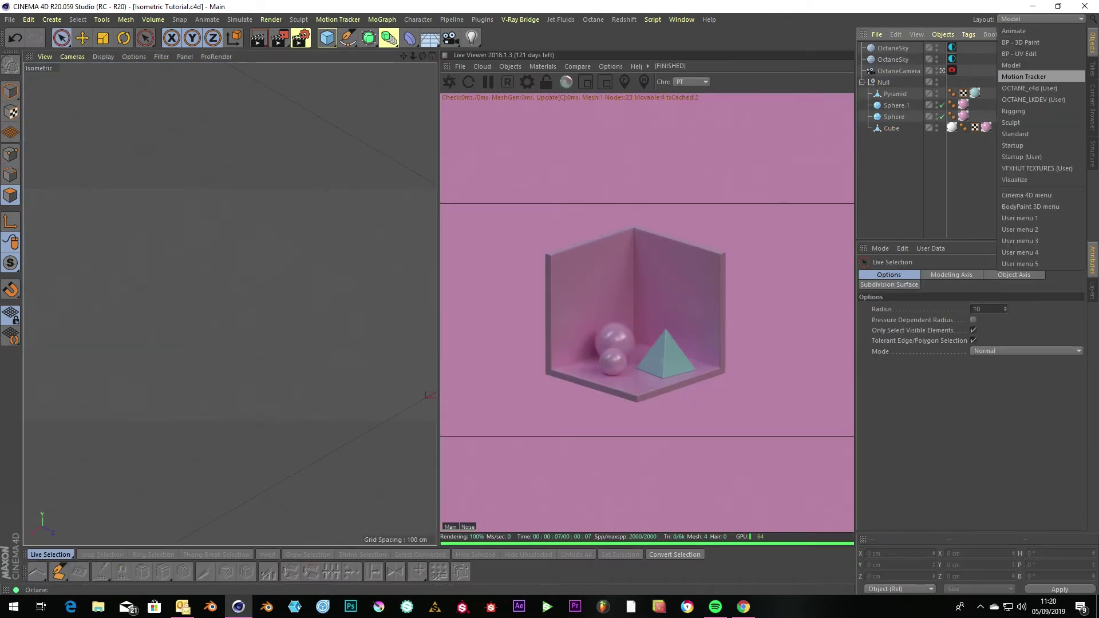
{"action": "left_click", "coordinate": [1030, 133]}
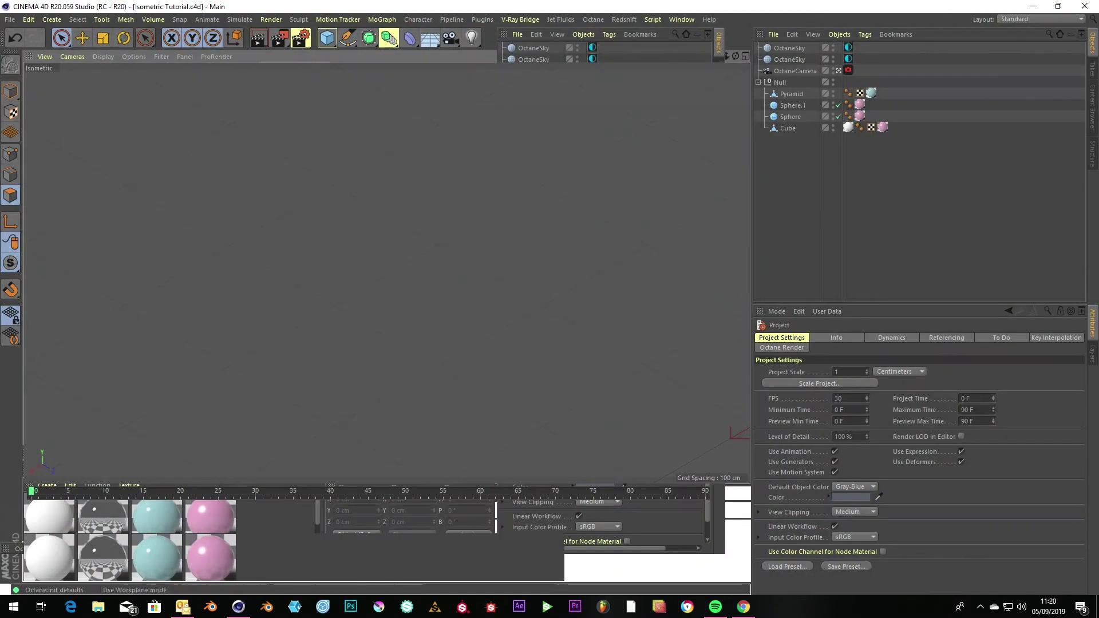
{"action": "left_click", "coordinate": [9, 19]}
{"action": "left_click", "coordinate": [24, 114]}
{"action": "left_click", "coordinate": [211, 558]}
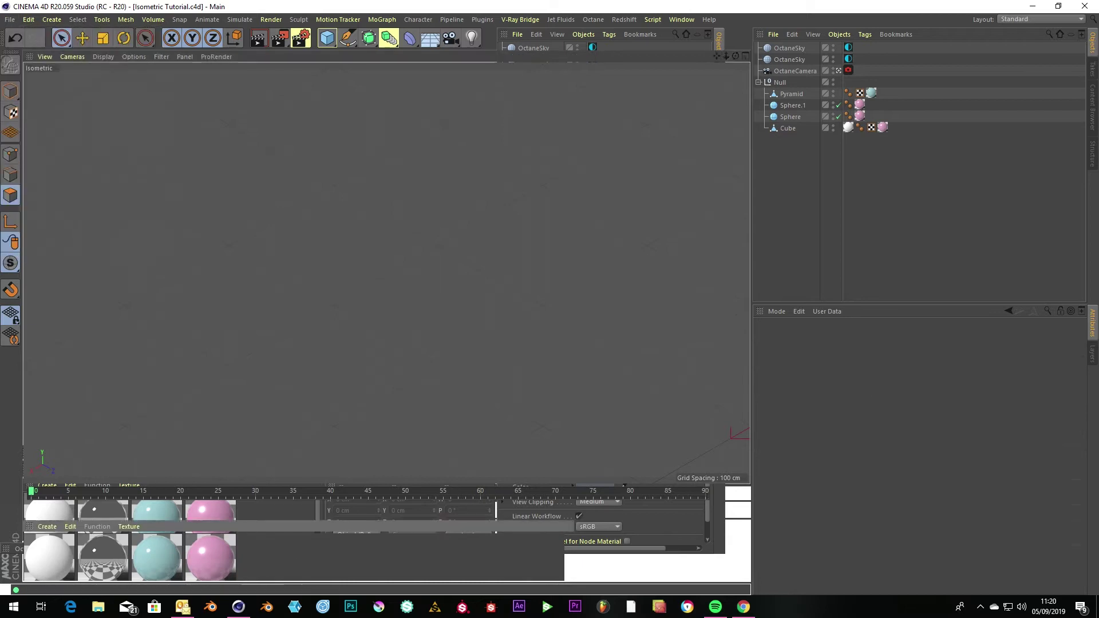
Step: Paste a copy of the pink glossy material, change it to the diffuse type and apply it to the room's cube
{"action": "key", "text": "ctrl+v"}
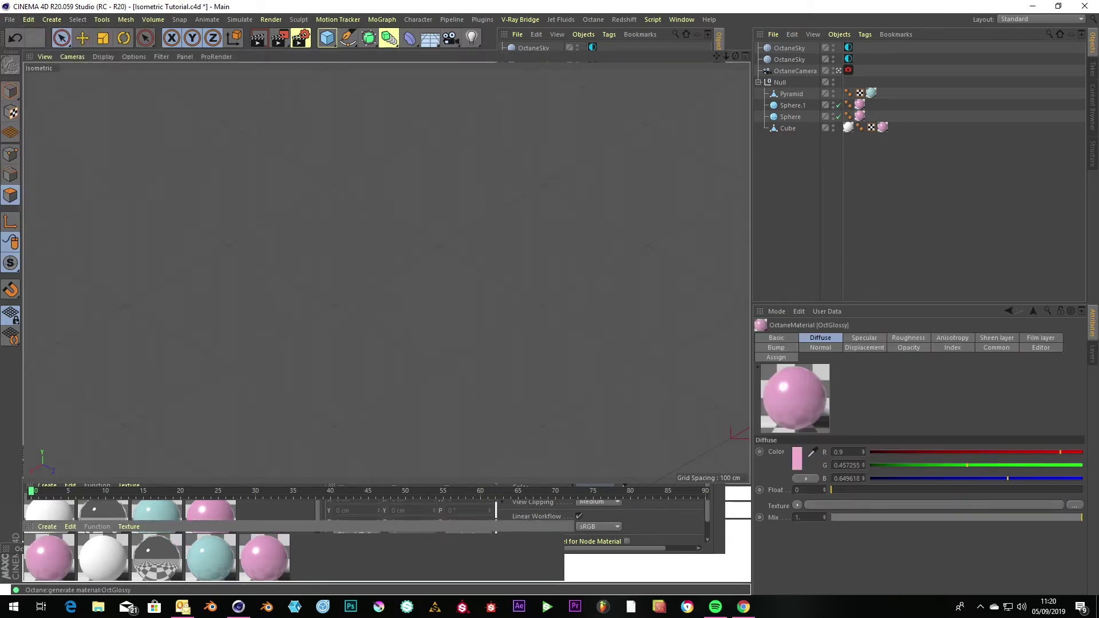
{"action": "double_click", "coordinate": [50, 557]}
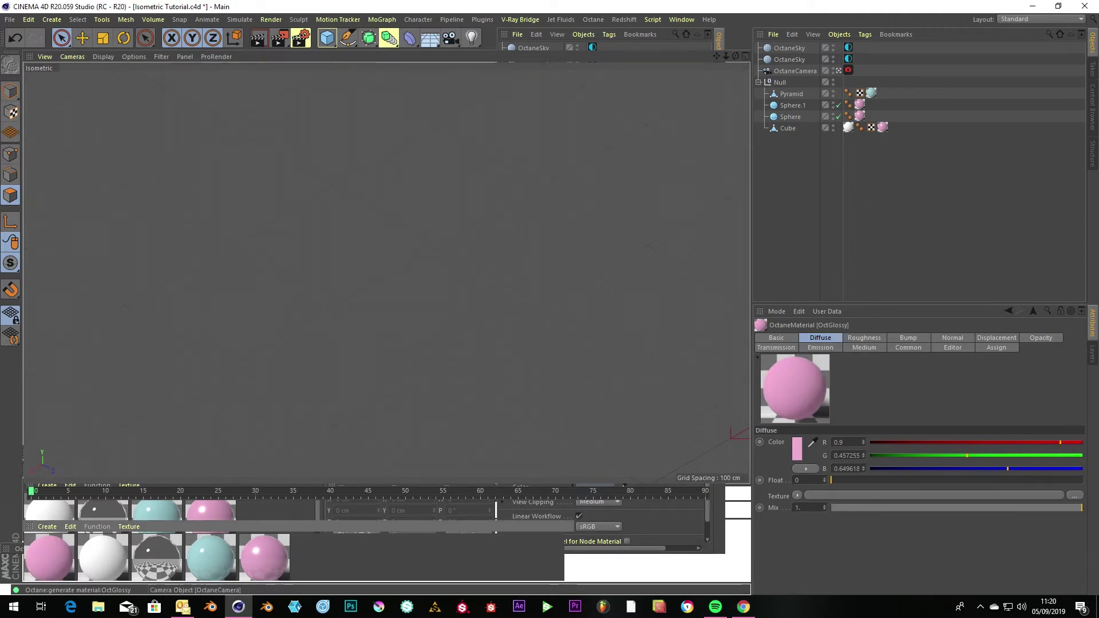
{"action": "left_click", "coordinate": [839, 71]}
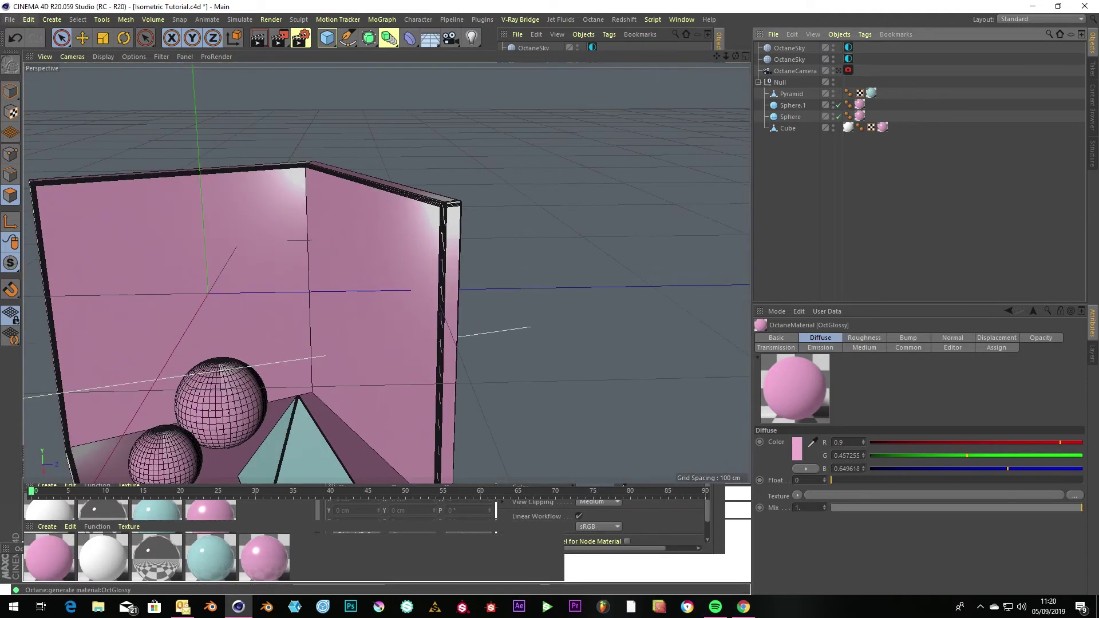
{"action": "left_click", "coordinate": [10, 19]}
{"action": "left_click", "coordinate": [26, 112]}
{"action": "left_click_drag", "start_coordinate": [49, 556], "coordinate": [331, 235]}
{"action": "scroll", "coordinate": [385, 273], "scroll_direction": "down", "scroll_amount": 5}
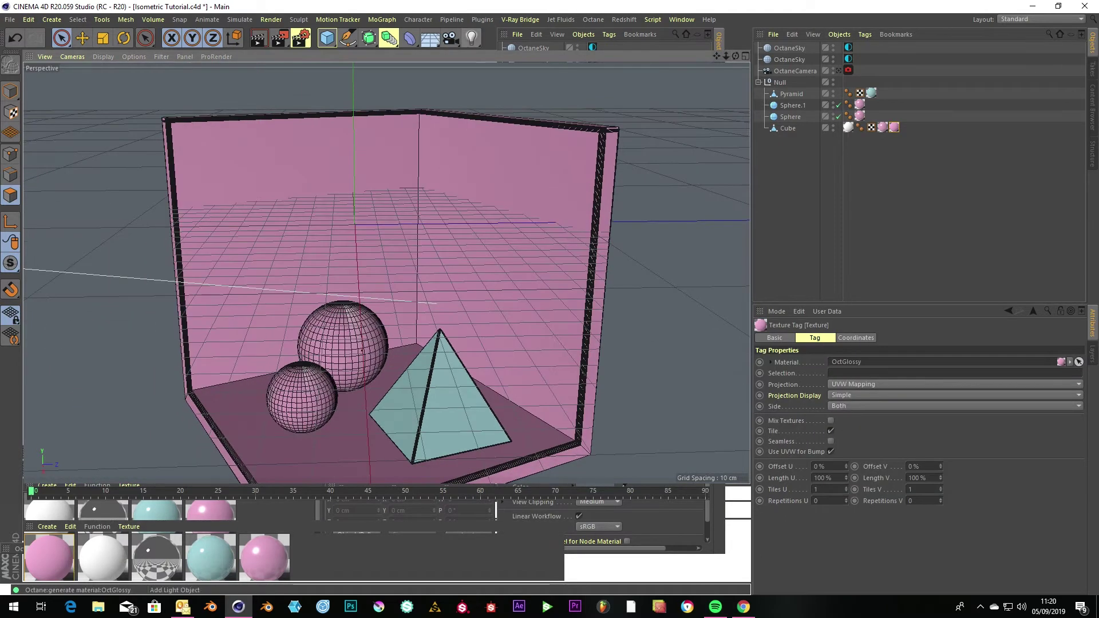
Step: Open the Octane Live Viewer to render the scene
{"action": "left_click", "coordinate": [594, 19]}
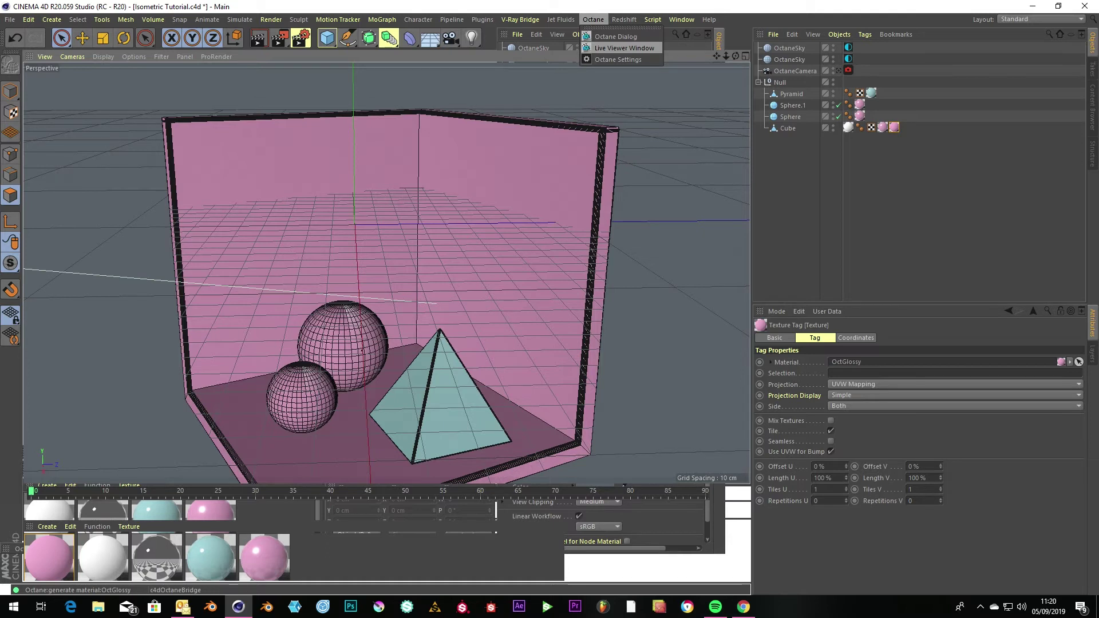
{"action": "left_click", "coordinate": [624, 48]}
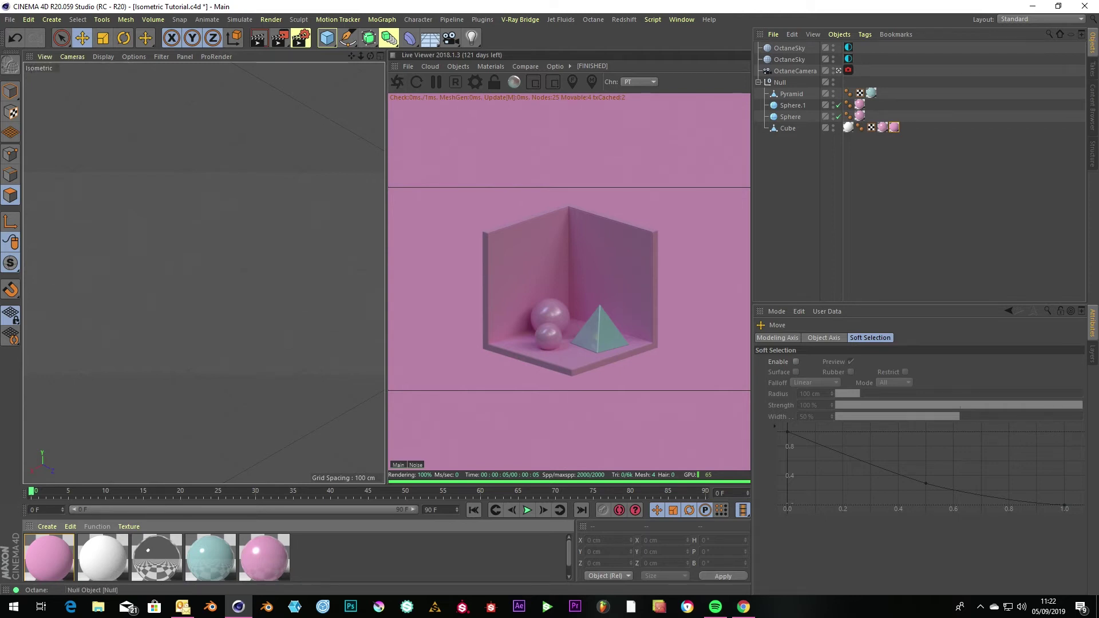
Step: Add a Cloner and nest the Null group holding the room and its shapes inside it
{"action": "left_click", "coordinate": [759, 82]}
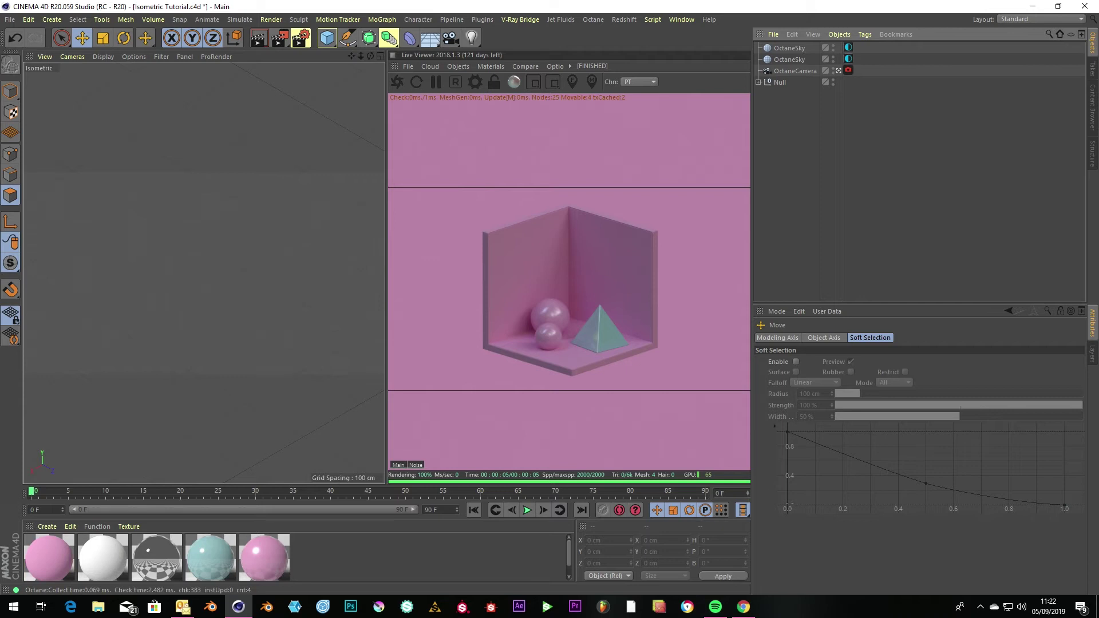
{"action": "left_click", "coordinate": [369, 38]}
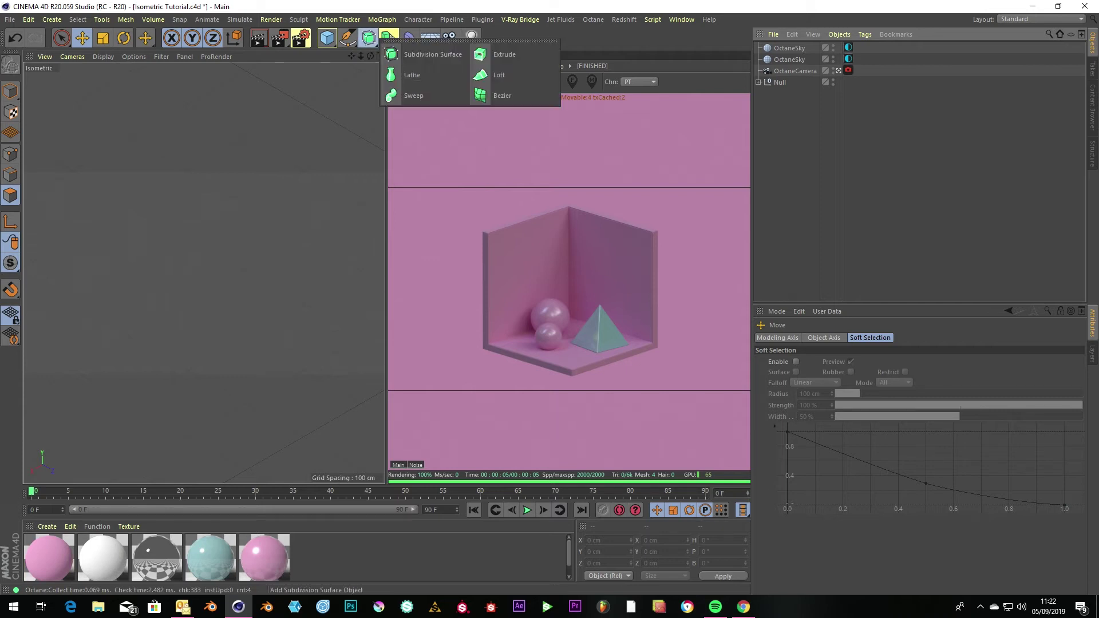
{"action": "left_click", "coordinate": [389, 37]}
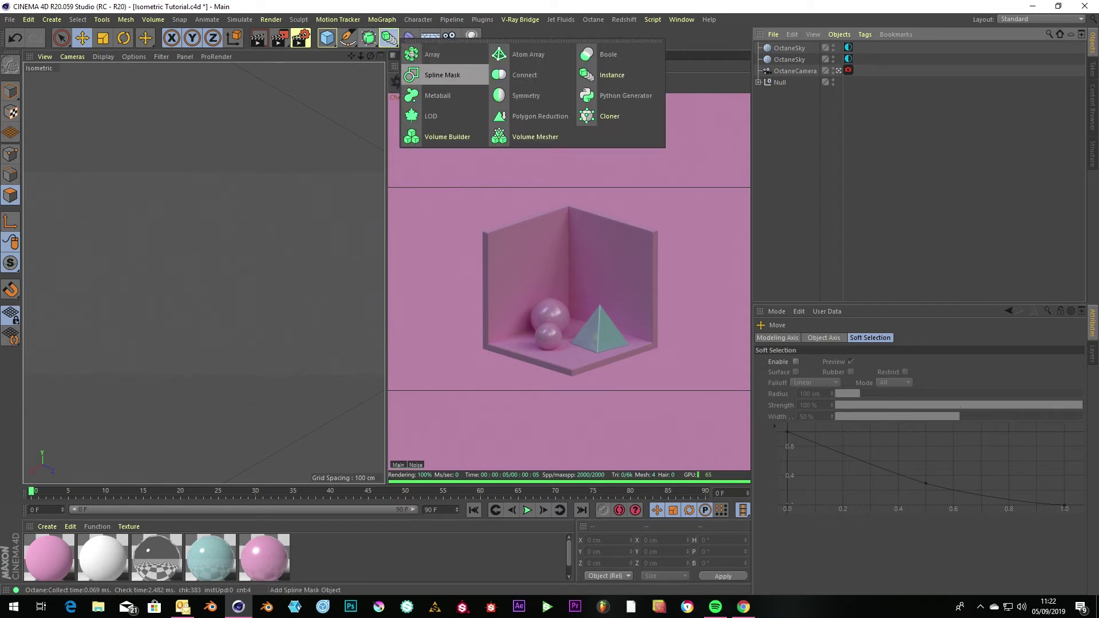
{"action": "left_click", "coordinate": [609, 116]}
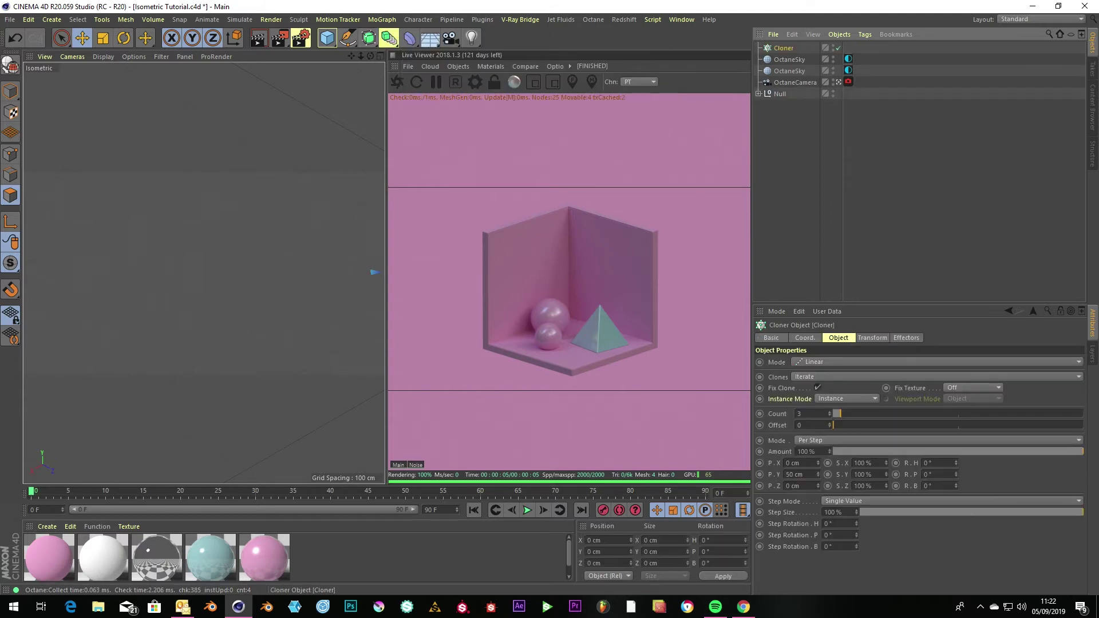
{"action": "left_click_drag", "start_coordinate": [783, 48], "coordinate": [784, 94]}
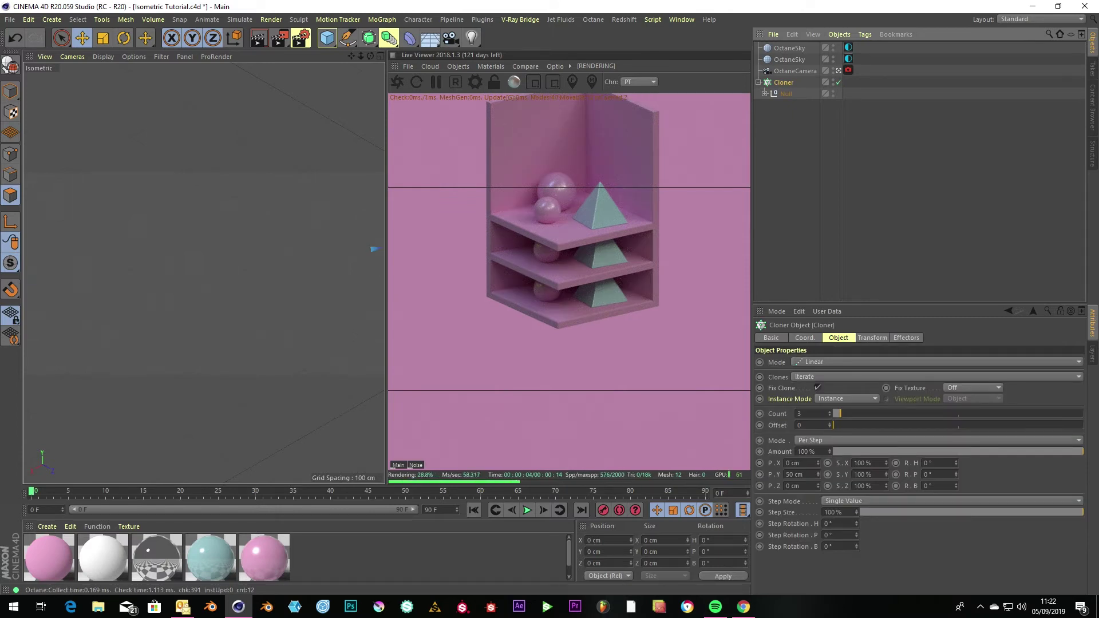
Step: Switch the Cloner to Grid Array mode and set its size to 500 cm on all three axes
{"action": "left_click", "coordinate": [819, 362]}
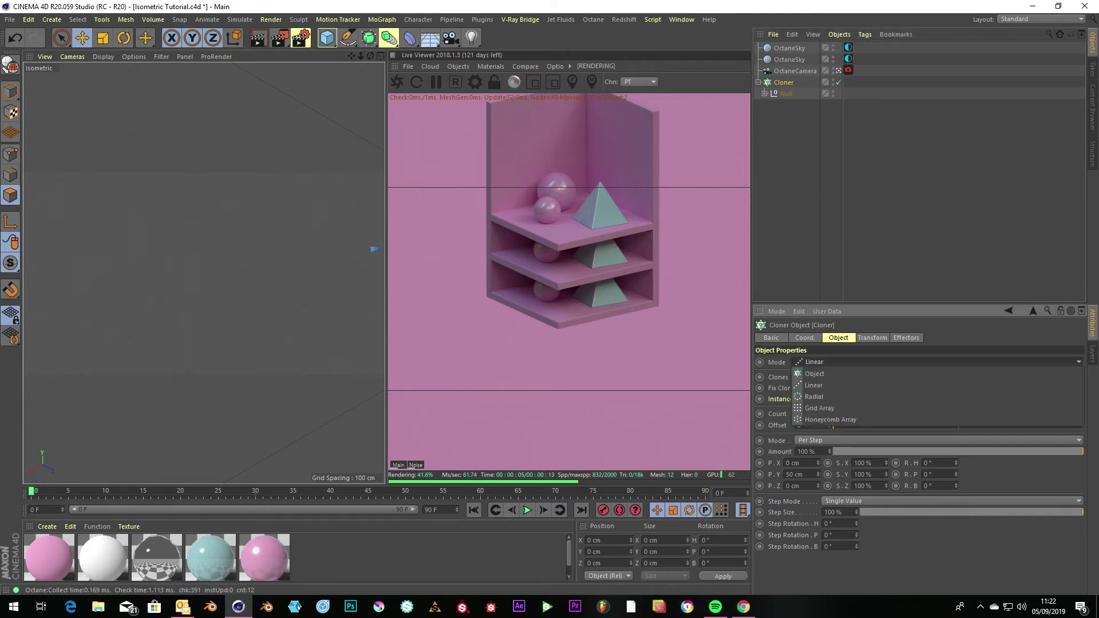
{"action": "left_click", "coordinate": [820, 408]}
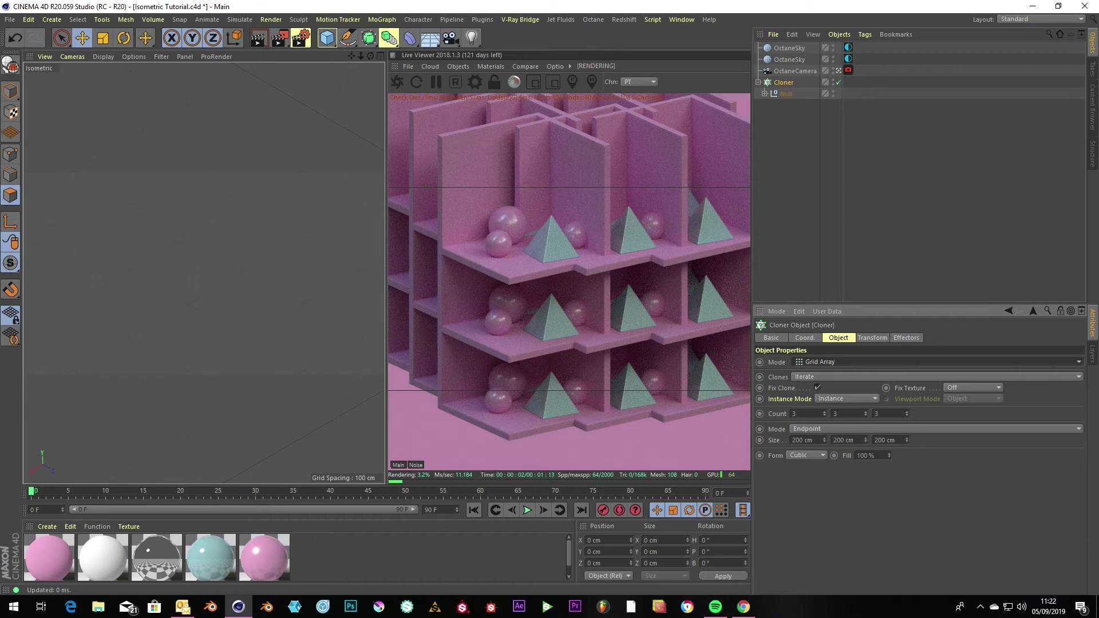
{"action": "double_click", "coordinate": [844, 441]}
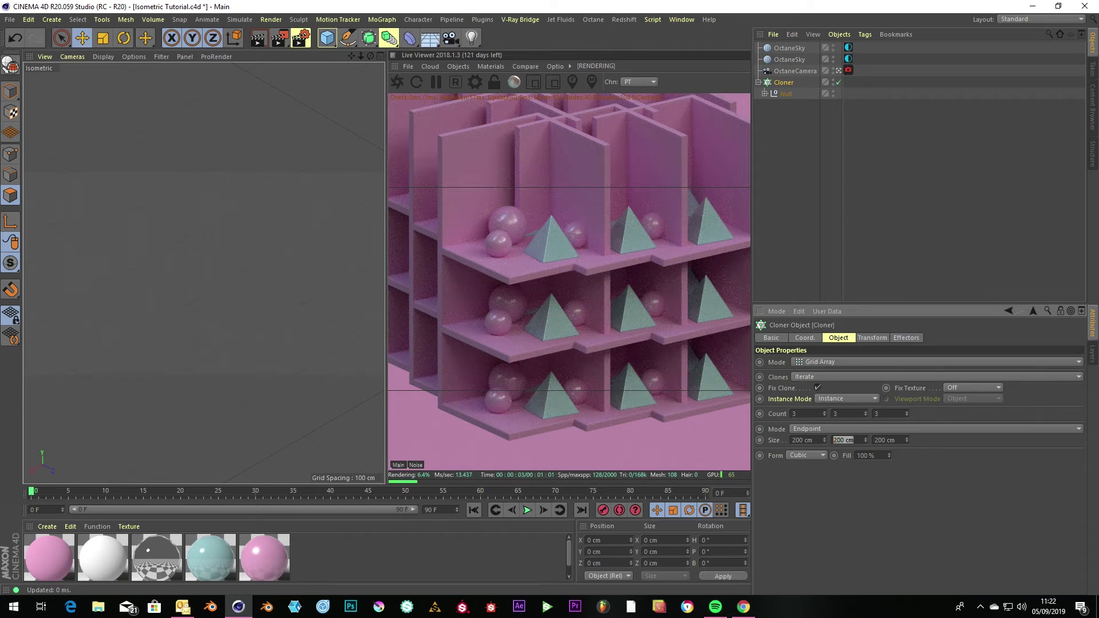
{"action": "type", "text": "500"}
{"action": "key", "text": "Return"}
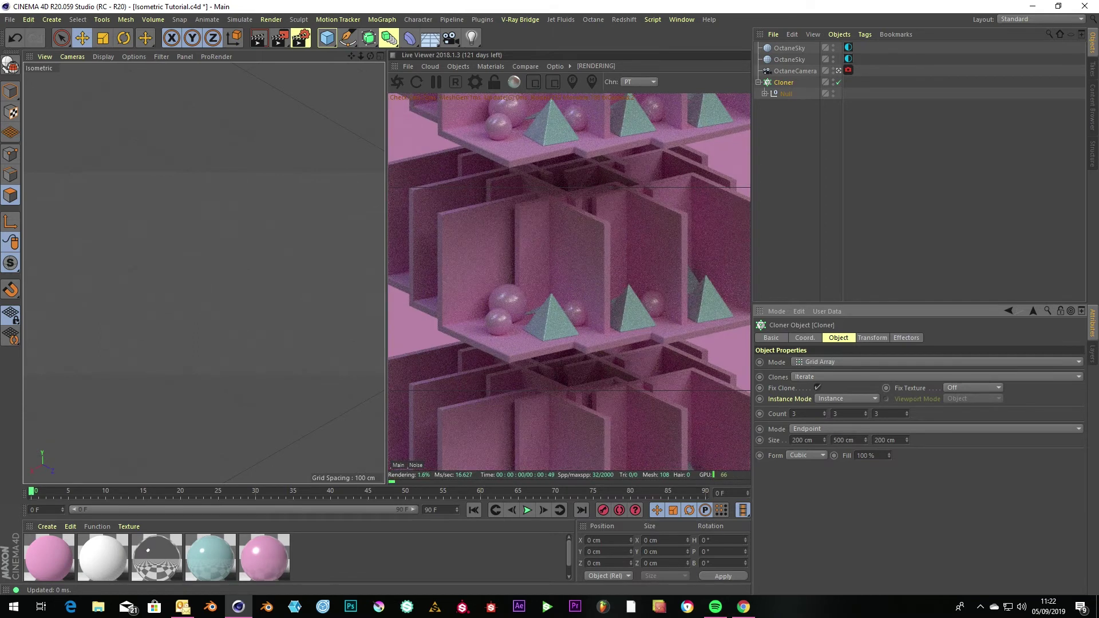
{"action": "type", "text": "50"}
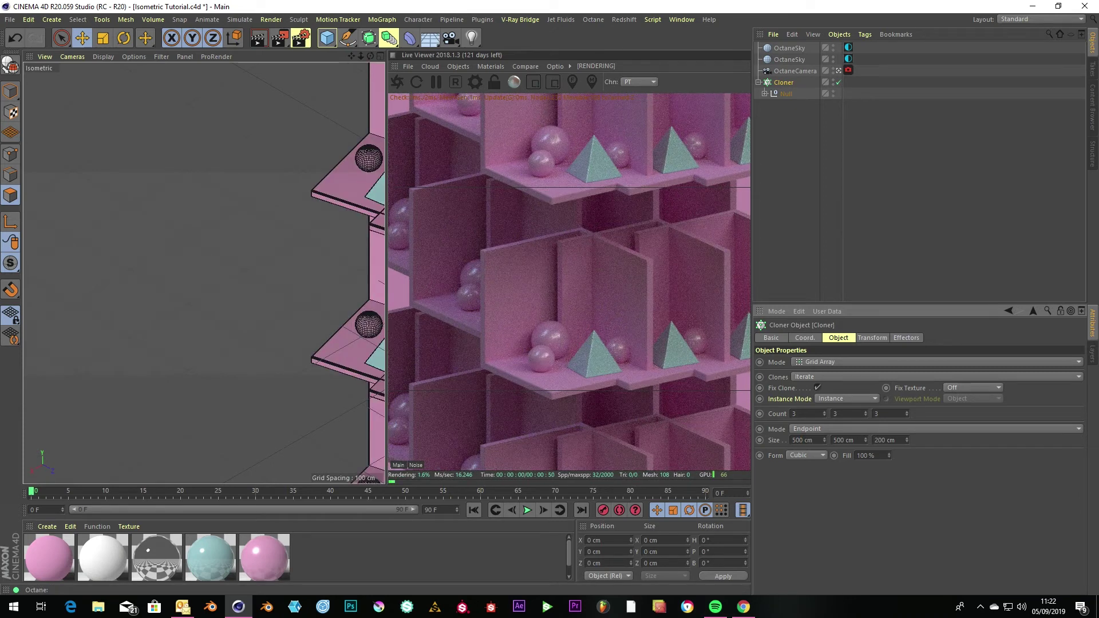
{"action": "double_click", "coordinate": [884, 440]}
{"action": "type", "text": "500"}
{"action": "key", "text": "Return"}
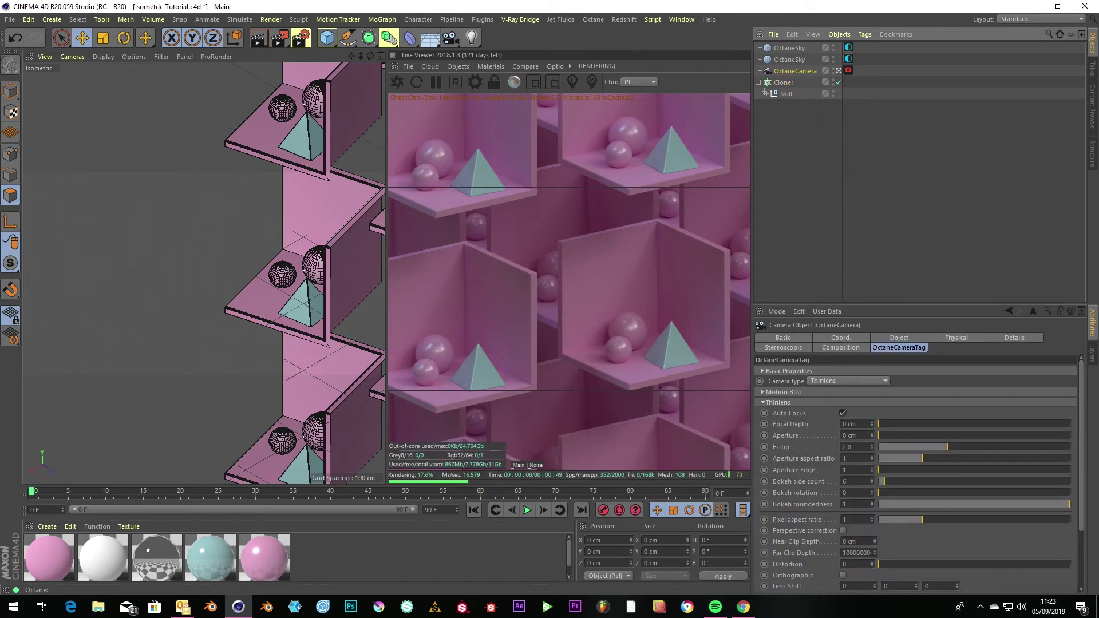
Step: Set the OctaneCamera's thin lens aperture to 5 cm for depth-of-field blur and reframe the cloned rooms
{"action": "left_click_drag", "start_coordinate": [880, 436], "coordinate": [1070, 436]}
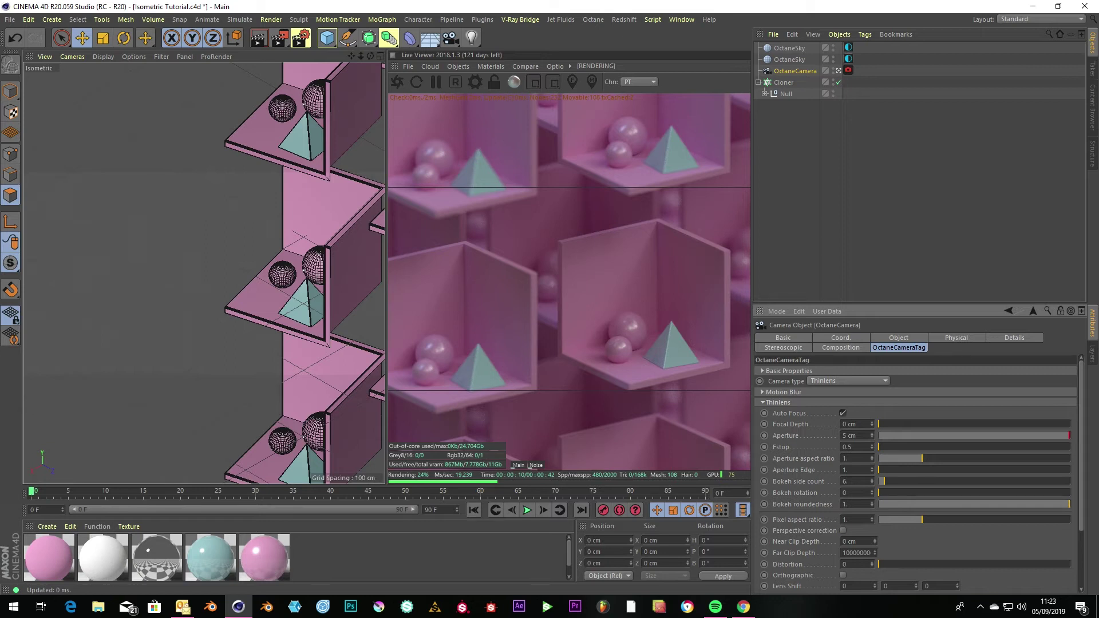
{"action": "left_click", "coordinate": [894, 183]}
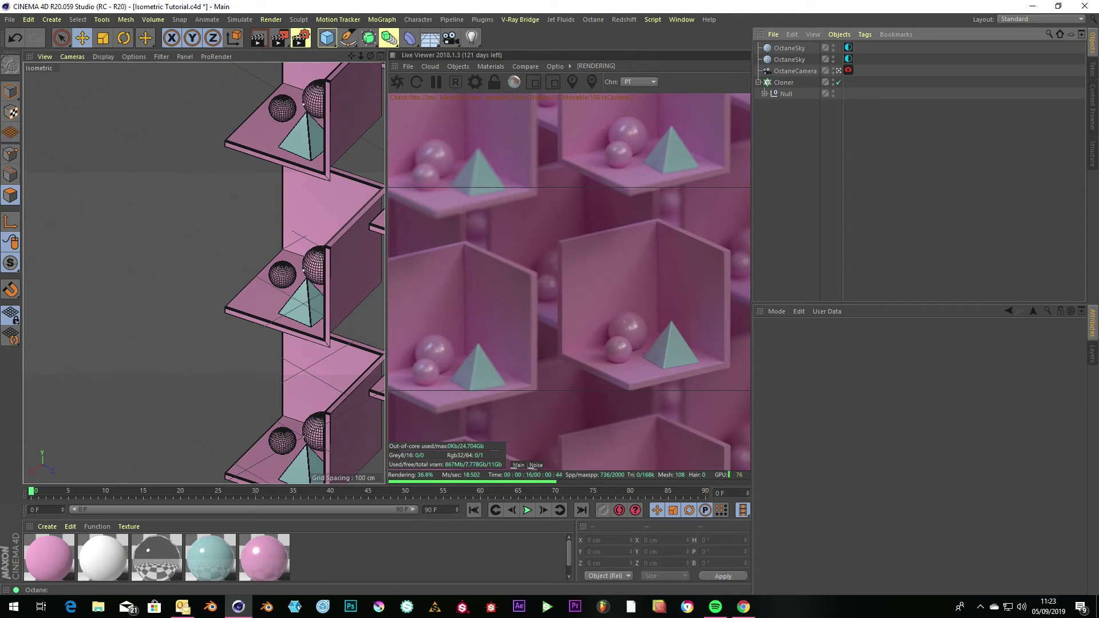
{"action": "left_click", "coordinate": [795, 71]}
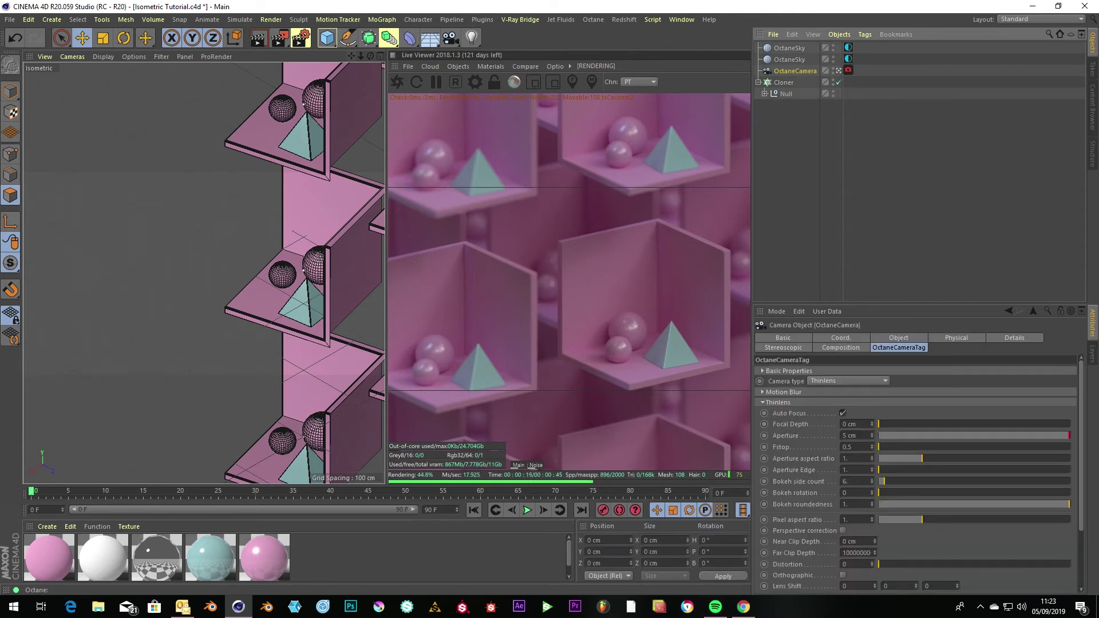
{"action": "middle_click_drag", "start_coordinate": [204, 273], "coordinate": [111, 214], "text": "alt"}
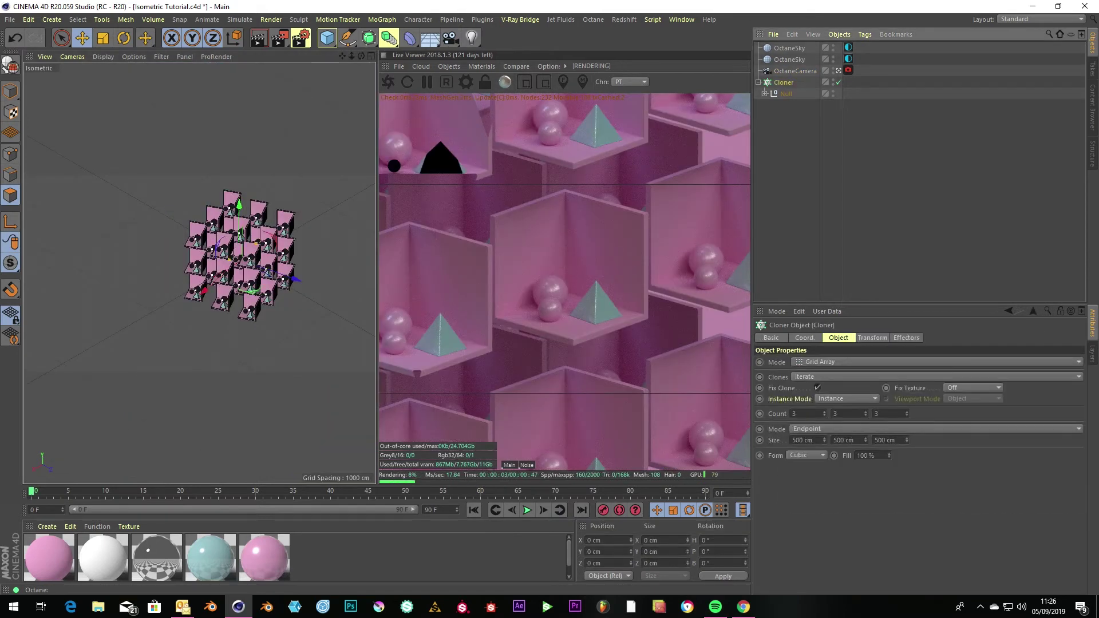
Step: Set the Cloner's grid count to 5, 6 and 3, and save the project
{"action": "left_click_drag", "start_coordinate": [866, 413], "coordinate": [866, 404]}
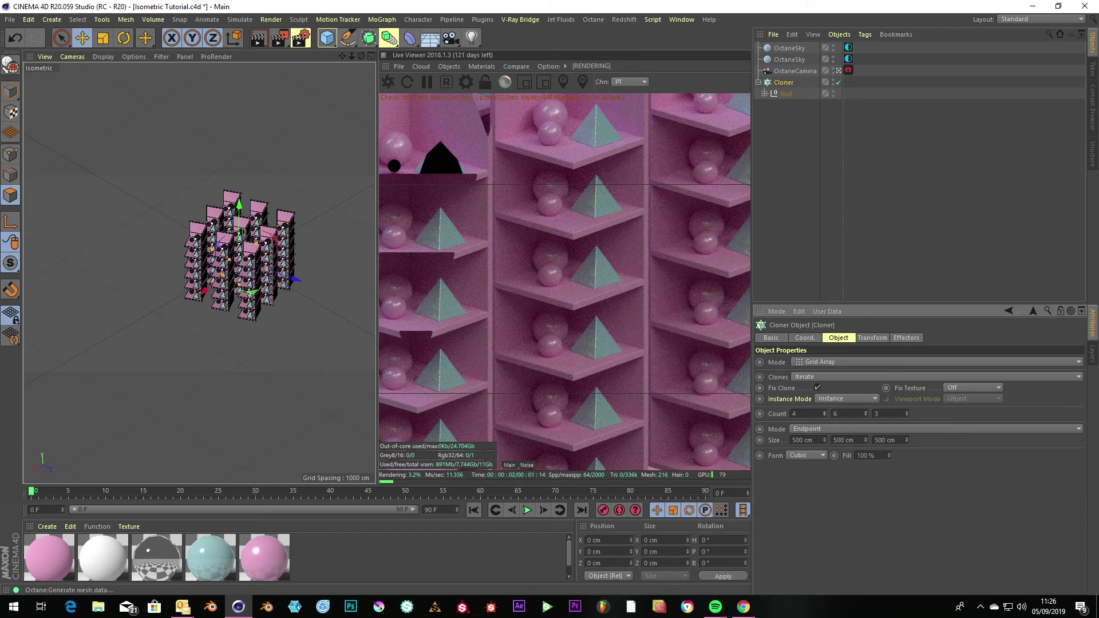
{"action": "left_click_drag", "start_coordinate": [824, 414], "coordinate": [824, 406]}
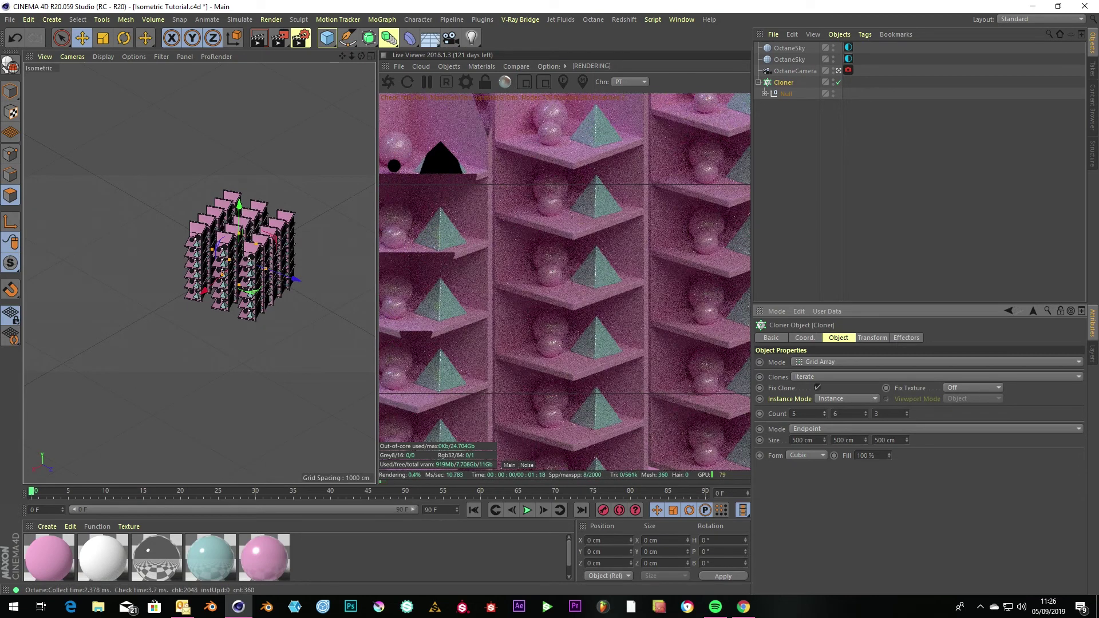
{"action": "left_click", "coordinate": [907, 412]}
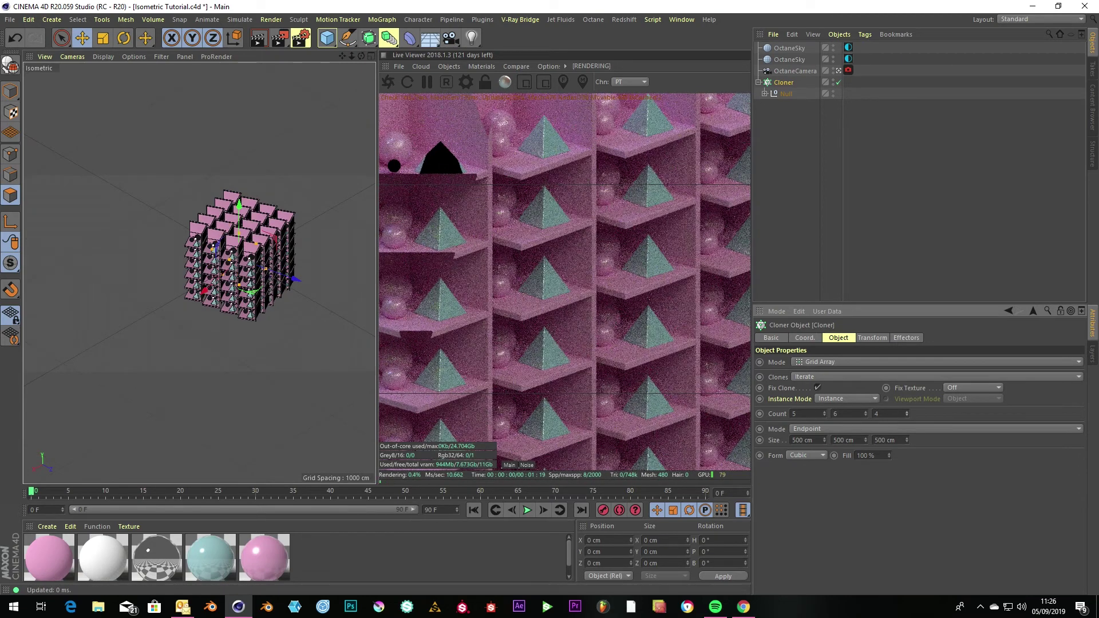
{"action": "left_click_drag", "start_coordinate": [907, 413], "coordinate": [907, 419]}
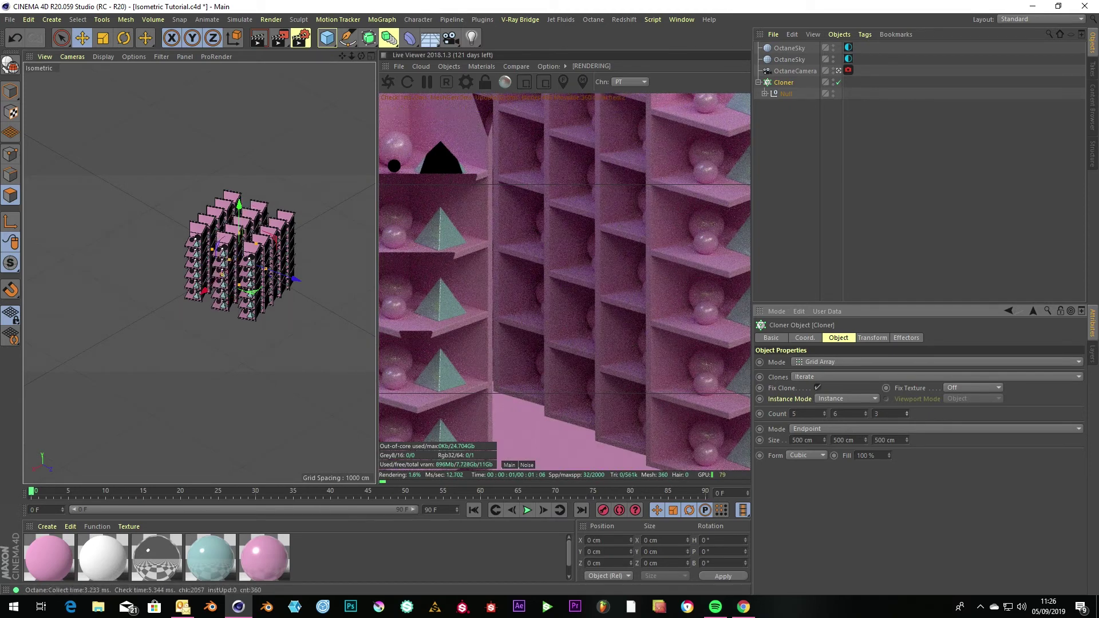
{"action": "left_click", "coordinate": [916, 183]}
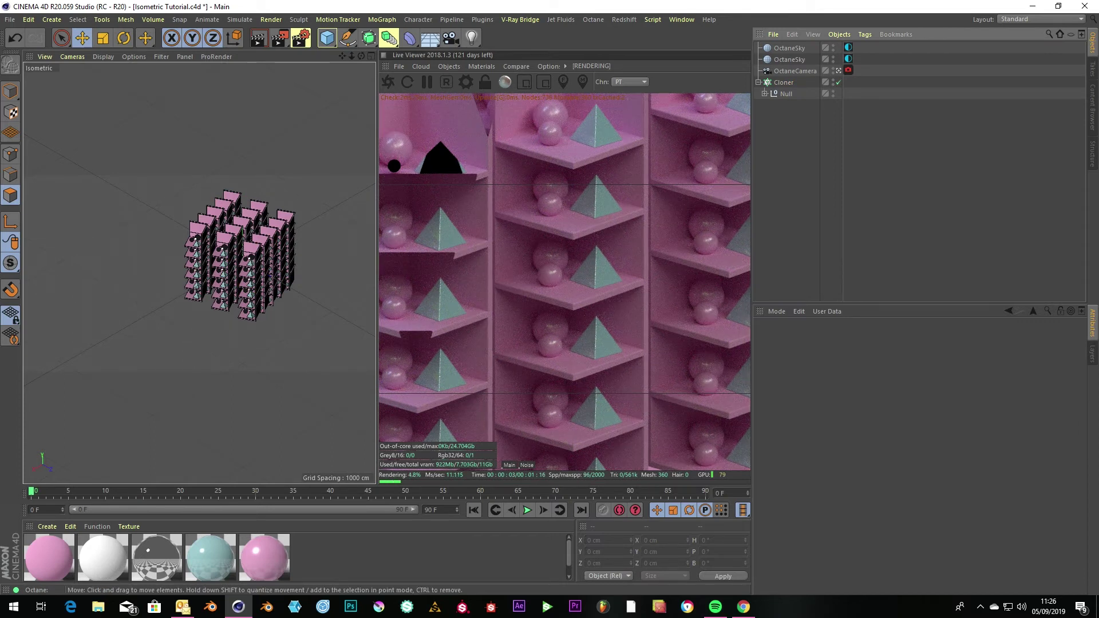
{"action": "left_click", "coordinate": [10, 19]}
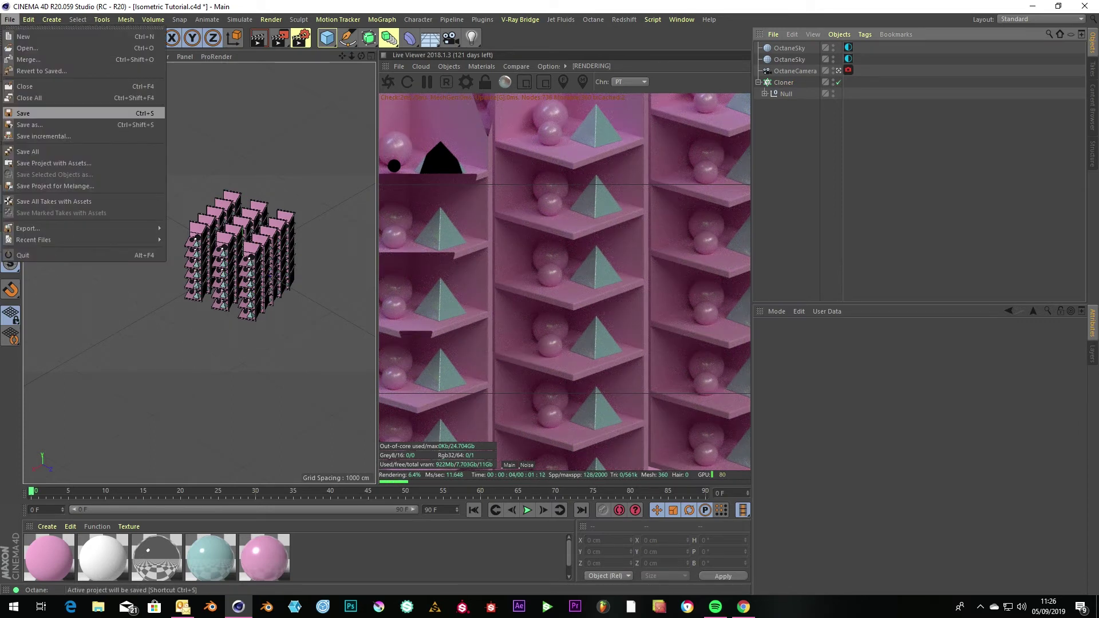
{"action": "left_click", "coordinate": [23, 114]}
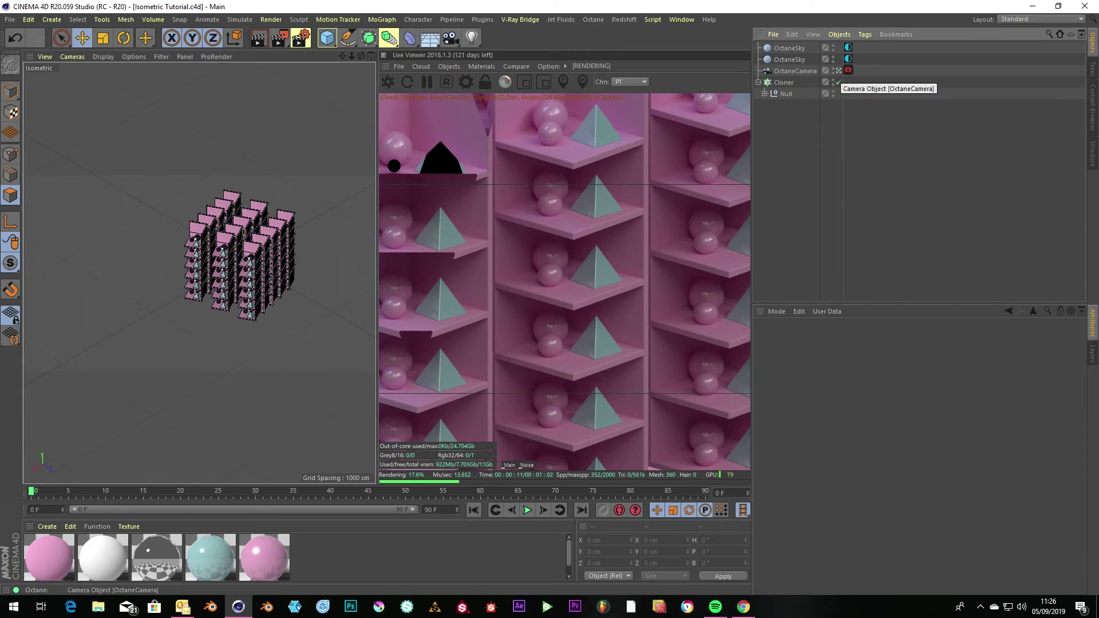
Step: Leave the OctaneCamera view for the perspective view and add an Octane Arealight to the scene
{"action": "left_click", "coordinate": [839, 71]}
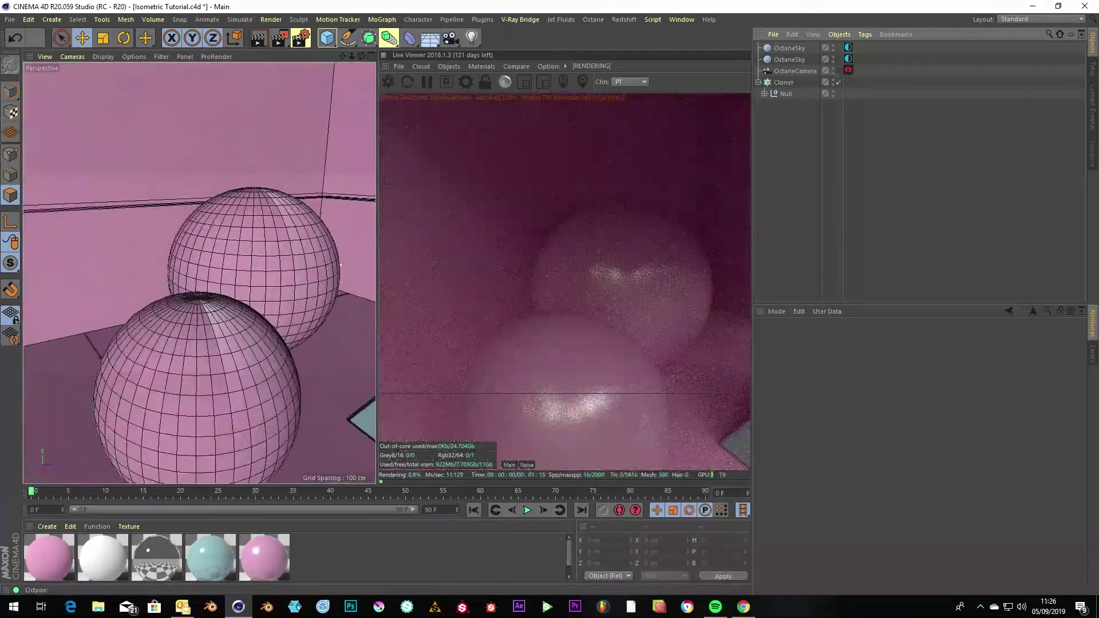
{"action": "scroll", "coordinate": [200, 274], "scroll_direction": "down", "scroll_amount": 15}
{"action": "scroll", "coordinate": [199, 273], "scroll_direction": "down", "scroll_amount": 10}
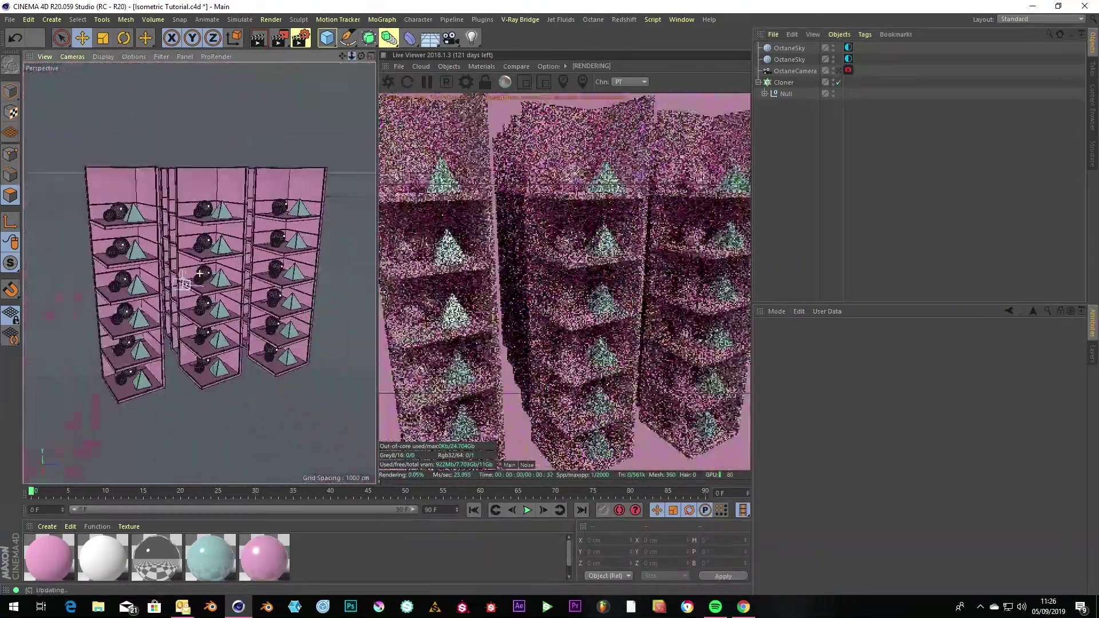
{"action": "scroll", "coordinate": [199, 273], "scroll_direction": "up", "scroll_amount": 10}
{"action": "middle_click_drag", "start_coordinate": [200, 274], "coordinate": [183, 269], "text": "alt"}
{"action": "right_click_drag", "start_coordinate": [183, 269], "coordinate": [166, 273], "text": "alt"}
{"action": "scroll", "coordinate": [199, 274], "scroll_direction": "down", "scroll_amount": 8}
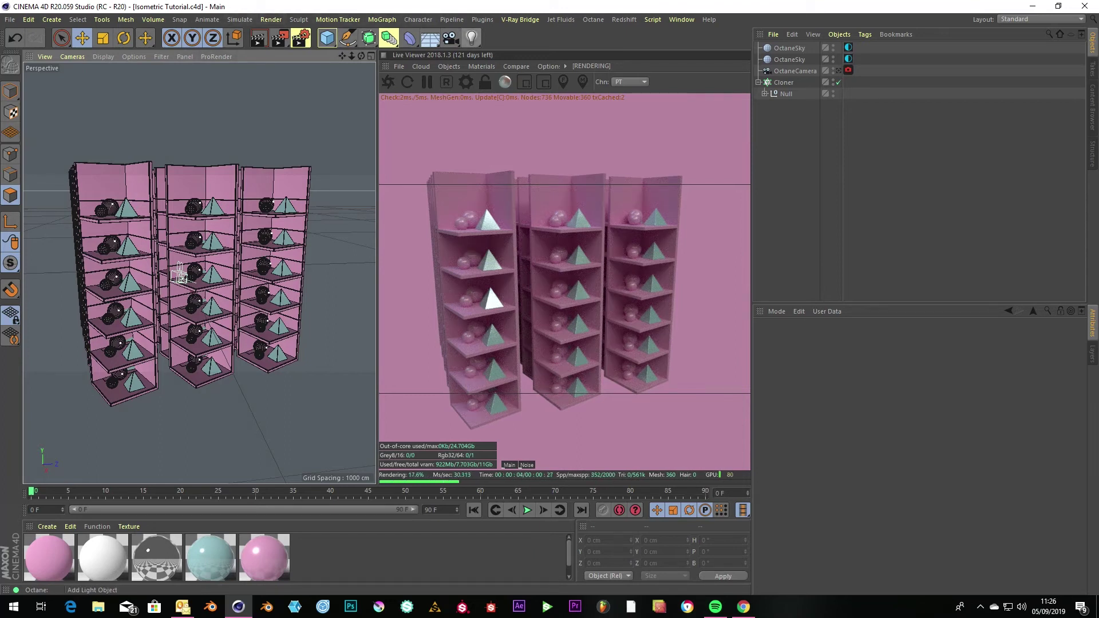
{"action": "left_click", "coordinate": [448, 67]}
{"action": "mouse_move", "coordinate": [458, 114]}
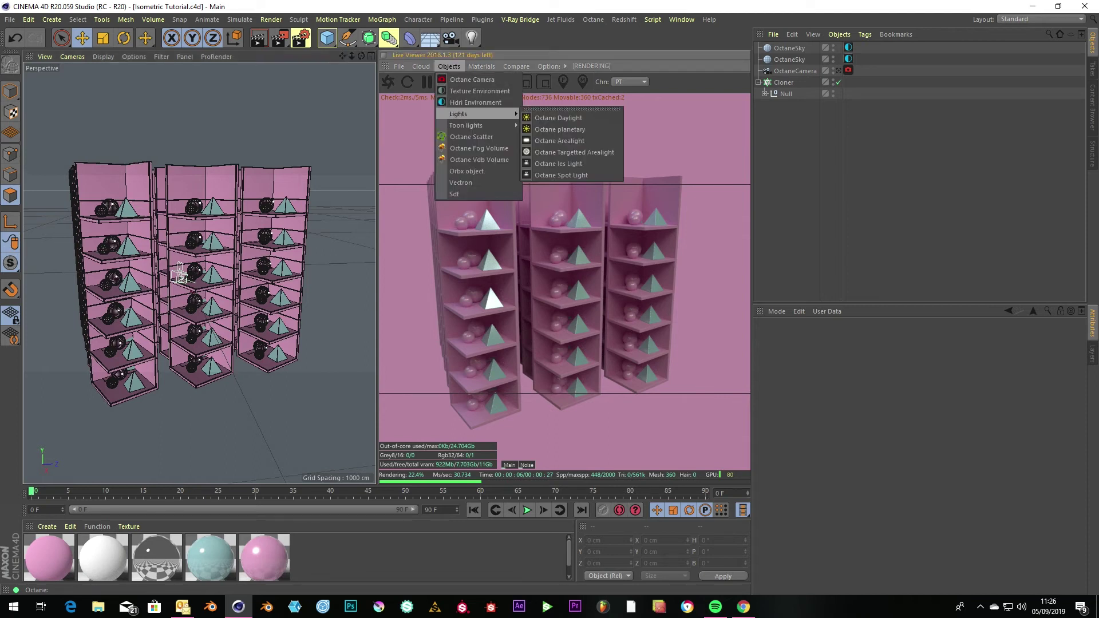
{"action": "left_click", "coordinate": [560, 140]}
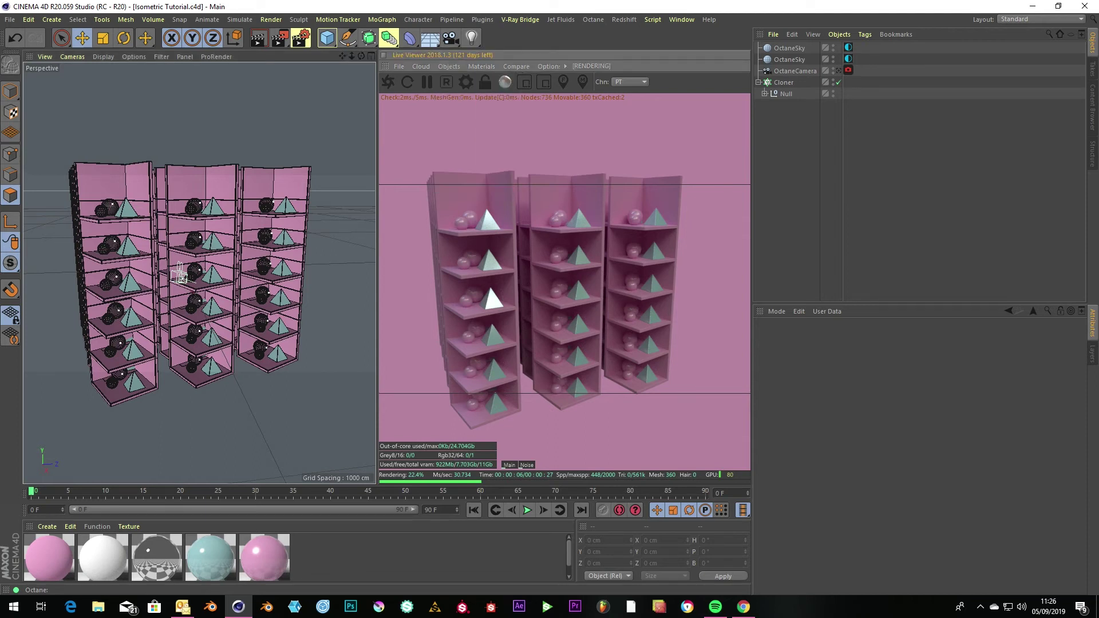
Step: Rotate the area light to a heading of about 82° and move it to about X 684, Y 246, Z -189 cm, by the leftmost column of rooms
{"action": "key", "text": "r"}
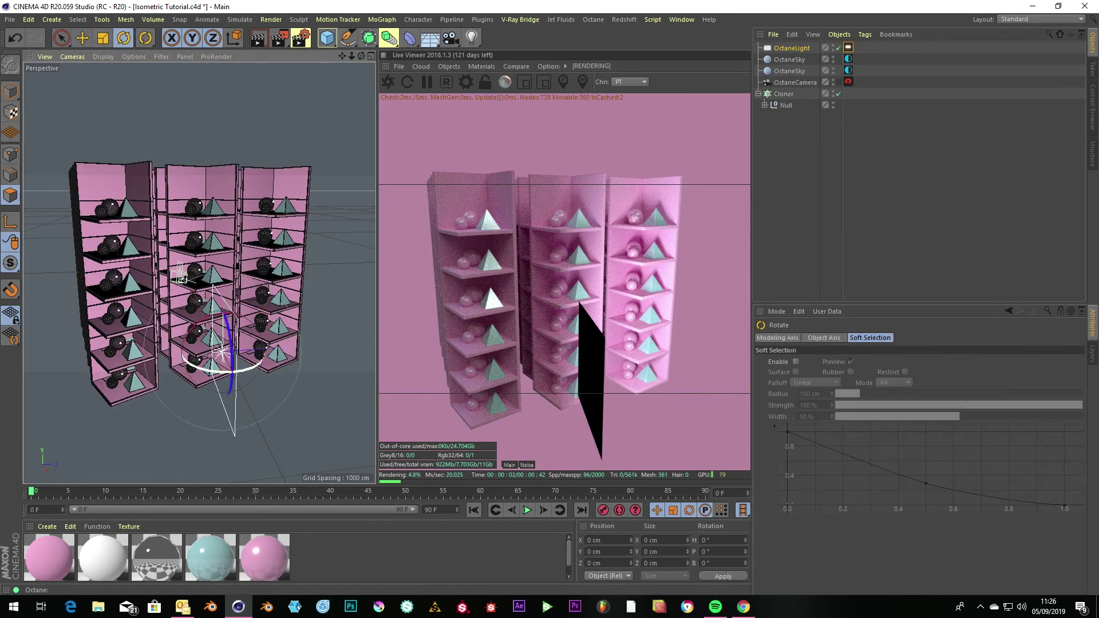
{"action": "left_click_drag", "start_coordinate": [215, 371], "coordinate": [121, 352]}
{"action": "key", "text": "e"}
{"action": "left_click", "coordinate": [11, 92]}
{"action": "left_click_drag", "start_coordinate": [121, 402], "coordinate": [121, 434]}
{"action": "left_click_drag", "start_coordinate": [113, 288], "coordinate": [106, 148]}
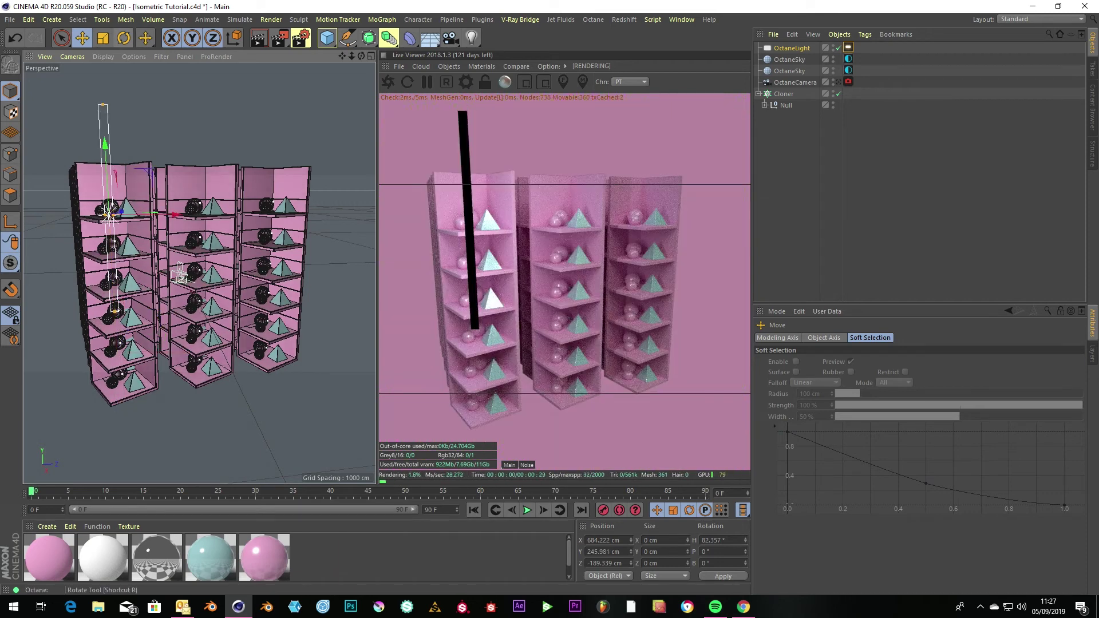
Step: Rotate the area light to about heading 72°, pitch -16° and bank 8° so it tilts toward the rooms
{"action": "key", "text": "r"}
{"action": "left_click_drag", "start_coordinate": [123, 221], "coordinate": [127, 244]}
{"action": "key", "text": "e"}
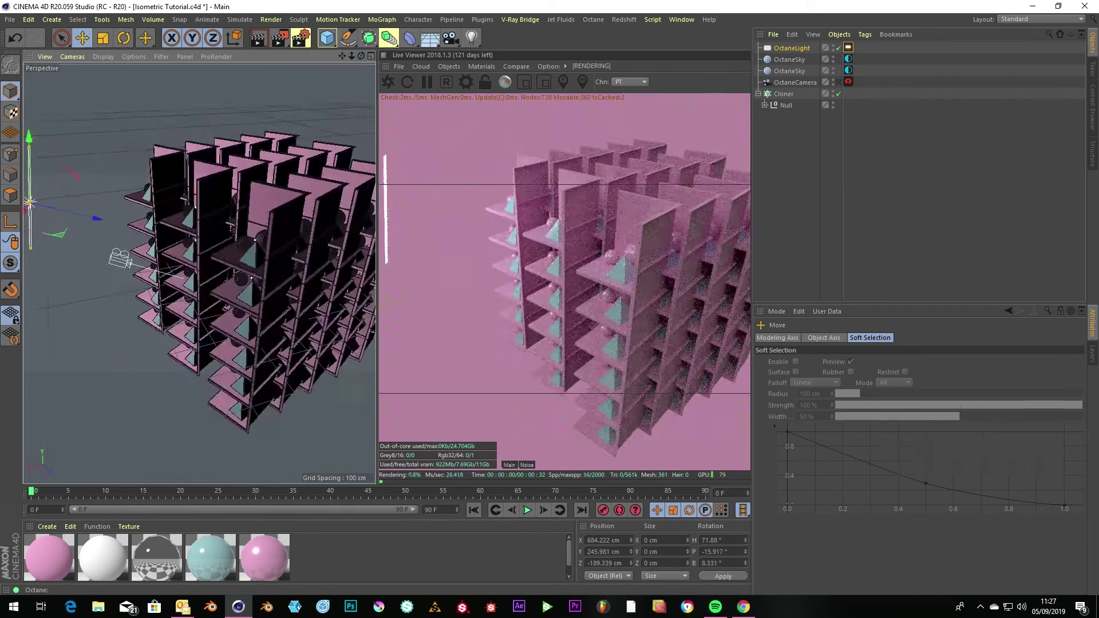
Step: Duplicate the area light and place the copy at about X 634, Y 473, Z 857 cm with a heading of about 137°
{"action": "key", "text": "ctrl+v"}
{"action": "left_click_drag", "start_coordinate": [88, 275], "coordinate": [164, 311]}
{"action": "left_click", "coordinate": [123, 38]}
{"action": "key", "text": "e"}
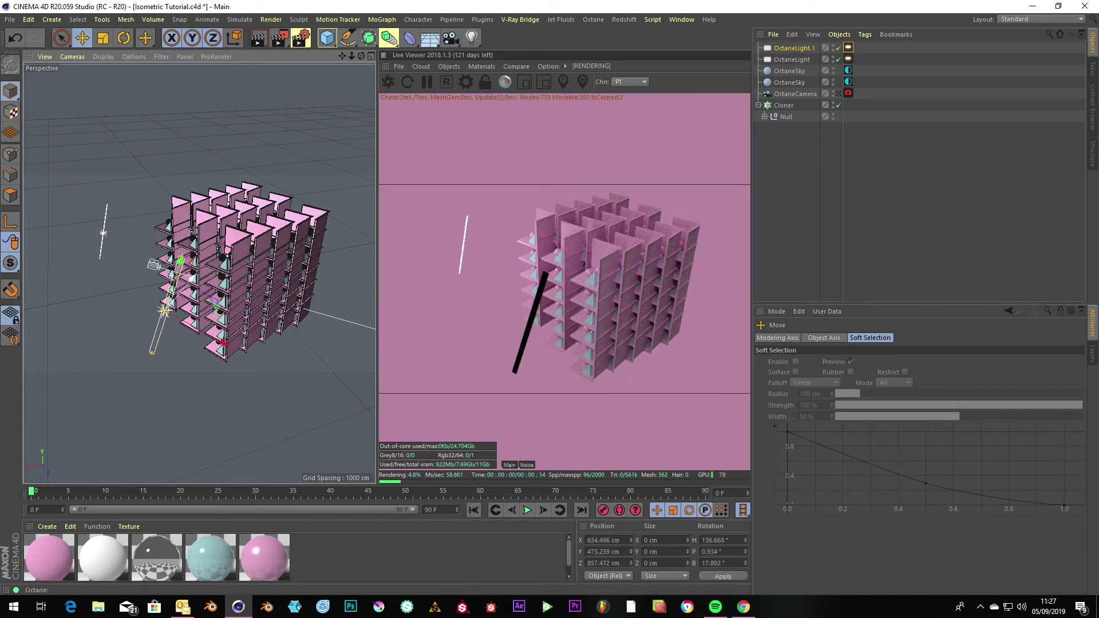
Step: Duplicate the second light, place the copy at about X -135, Y 666, Z 172 cm with heading 265° and bank 108°, and return to the OctaneCamera view
{"action": "key", "text": "ctrl+c"}
{"action": "key", "text": "ctrl+v"}
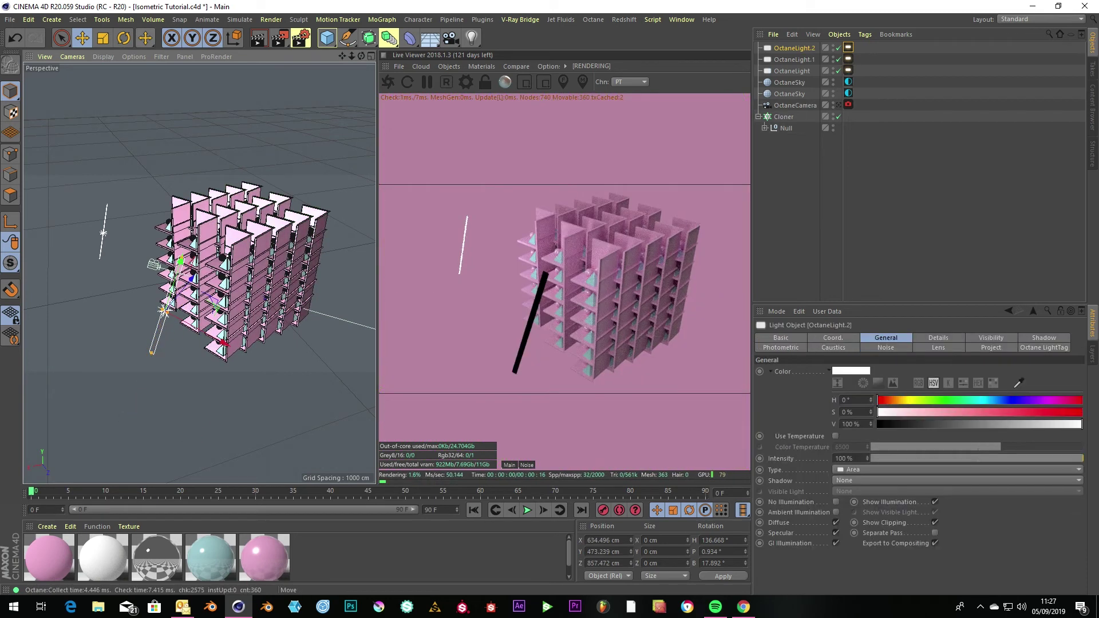
{"action": "key", "text": "r"}
{"action": "left_click_drag", "start_coordinate": [154, 322], "coordinate": [264, 170]}
{"action": "key", "text": "e"}
{"action": "left_click_drag", "start_coordinate": [264, 218], "coordinate": [155, 240], "text": "alt"}
{"action": "left_click_drag", "start_coordinate": [96, 207], "coordinate": [318, 201]}
{"action": "left_click_drag", "start_coordinate": [207, 258], "coordinate": [326, 249], "text": "alt"}
{"action": "left_click", "coordinate": [839, 105]}
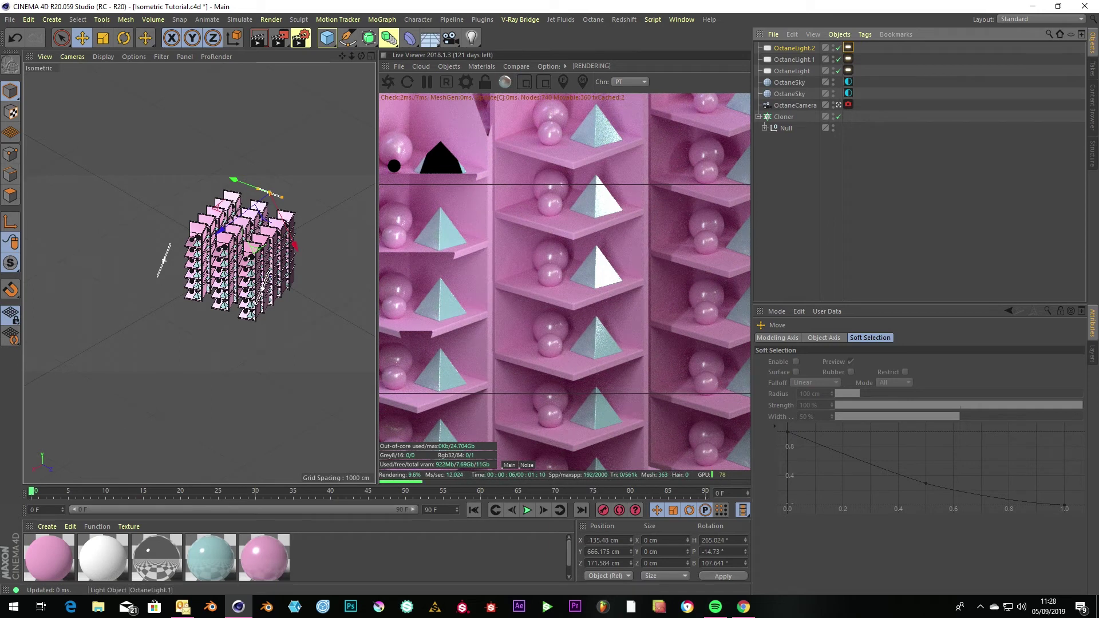
Step: Try to scale all three area lights up and outward around the cloned rooms
{"action": "left_click", "coordinate": [848, 71]}
{"action": "left_click_drag", "start_coordinate": [876, 76], "coordinate": [795, 47]}
{"action": "key", "text": "t"}
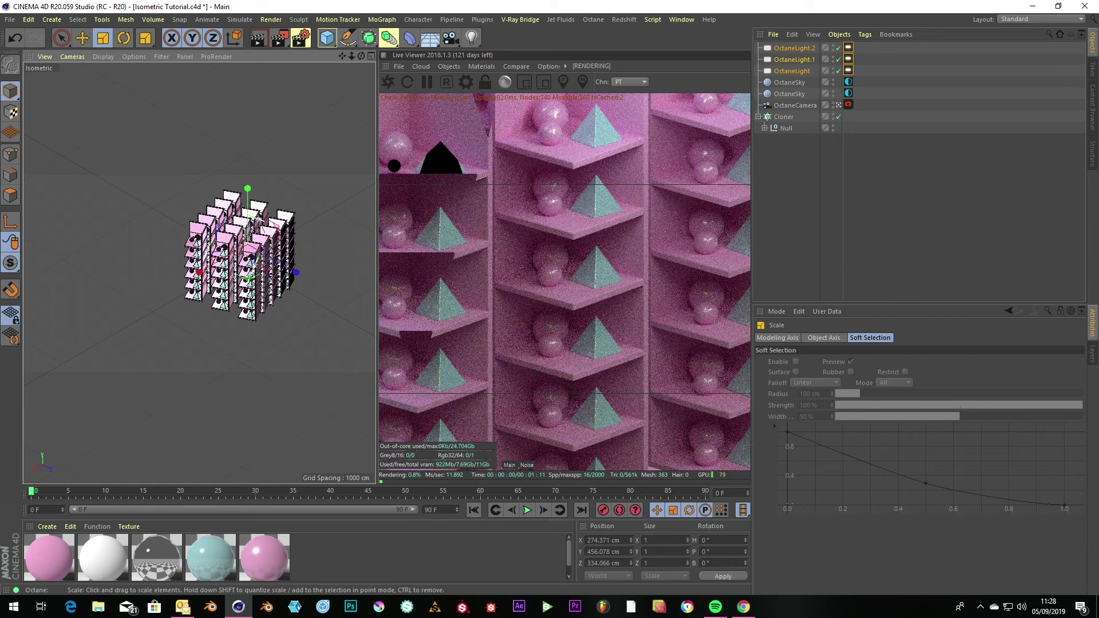
{"action": "left_click_drag", "start_coordinate": [195, 360], "coordinate": [300, 360]}
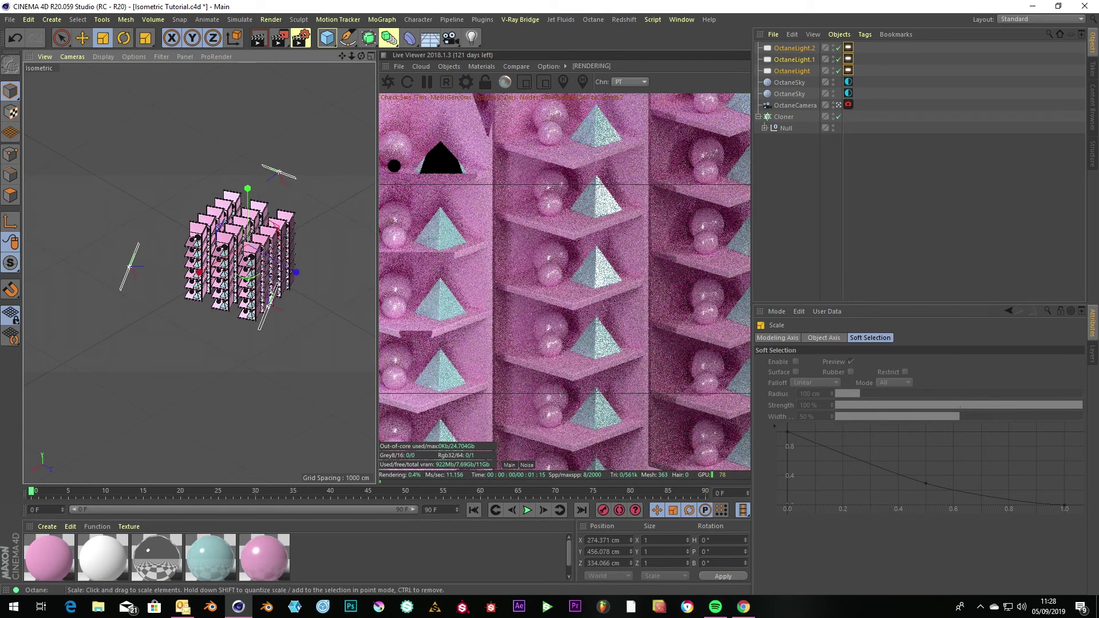
{"action": "left_click_drag", "start_coordinate": [195, 360], "coordinate": [304, 361]}
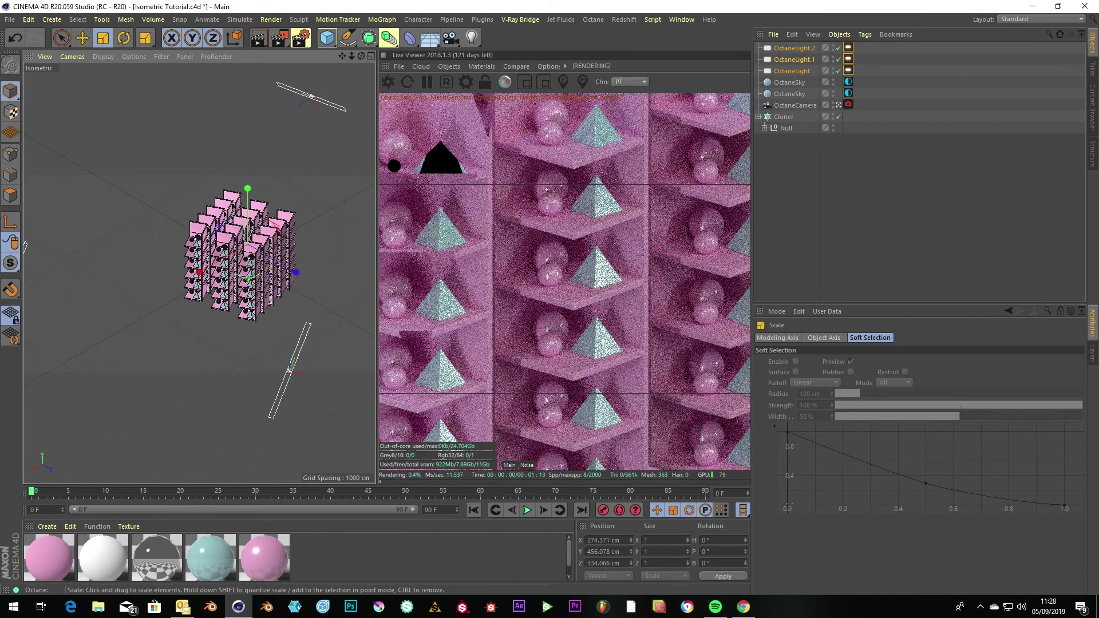
{"action": "left_click_drag", "start_coordinate": [290, 371], "coordinate": [305, 417]}
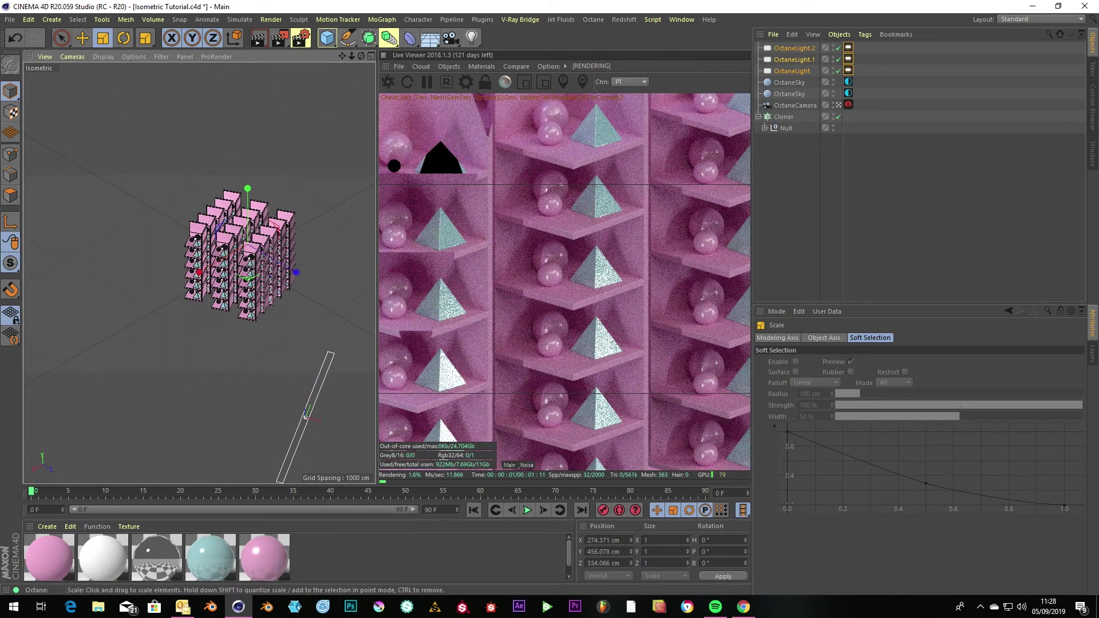
{"action": "key", "text": "ctrl+z"}
Step: Scale the three selected area lights down together, and undo a trial shift of the group
{"action": "left_click_drag", "start_coordinate": [321, 321], "coordinate": [207, 327]}
{"action": "left_click", "coordinate": [82, 39]}
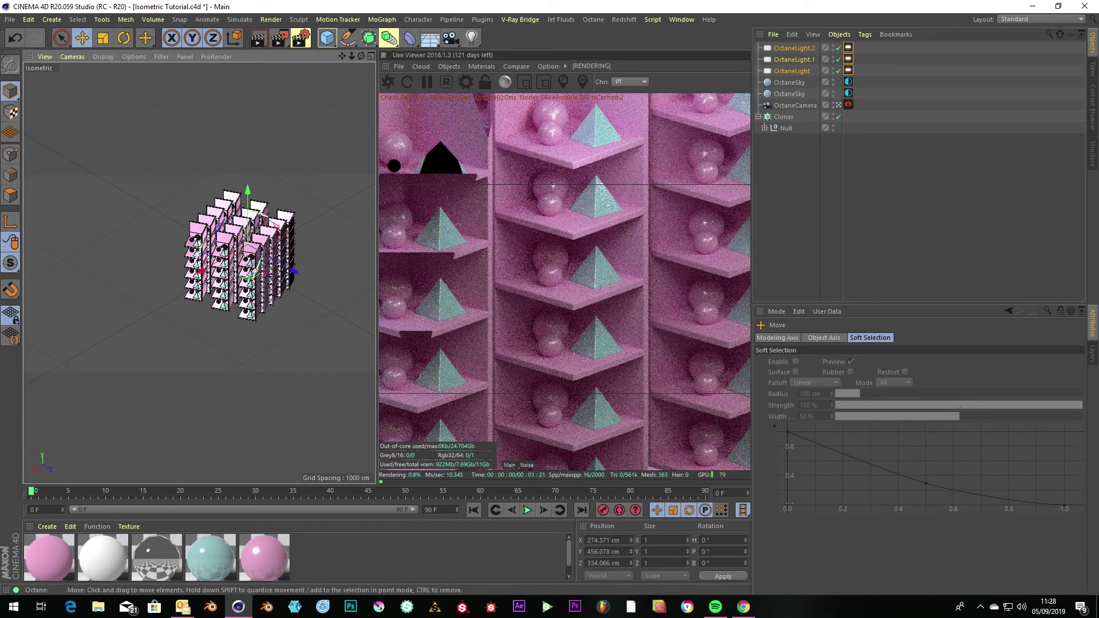
{"action": "left_click_drag", "start_coordinate": [293, 271], "coordinate": [279, 262]}
{"action": "key", "text": "ctrl+z"}
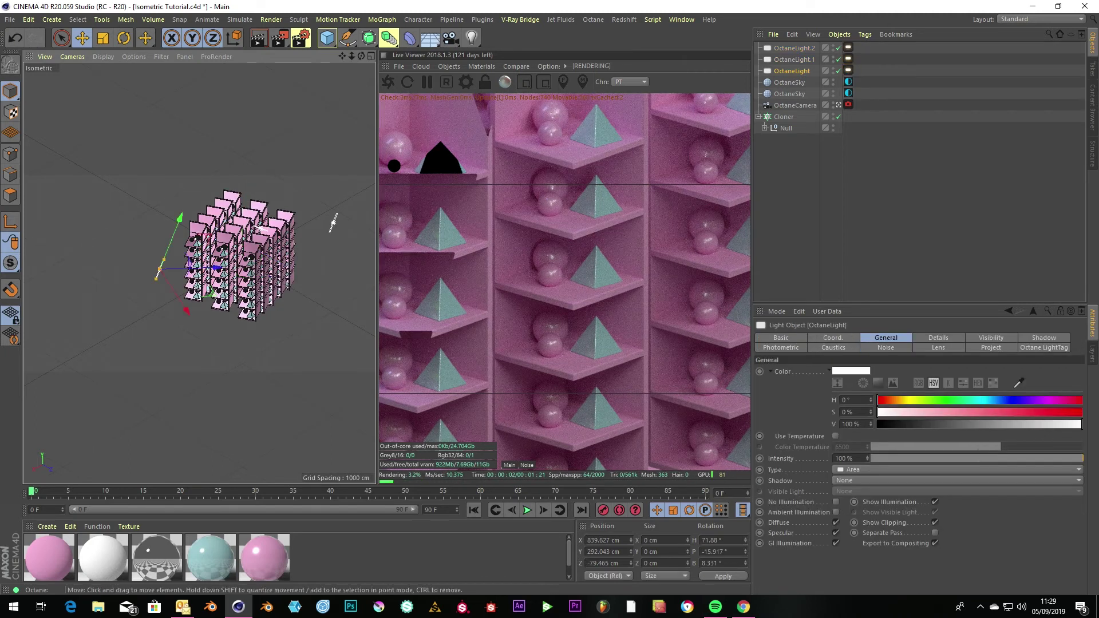
Step: Move the first area light to about X 689, Y 419, Z -4 cm beside the rooms and lengthen it
{"action": "left_click_drag", "start_coordinate": [179, 218], "coordinate": [189, 194]}
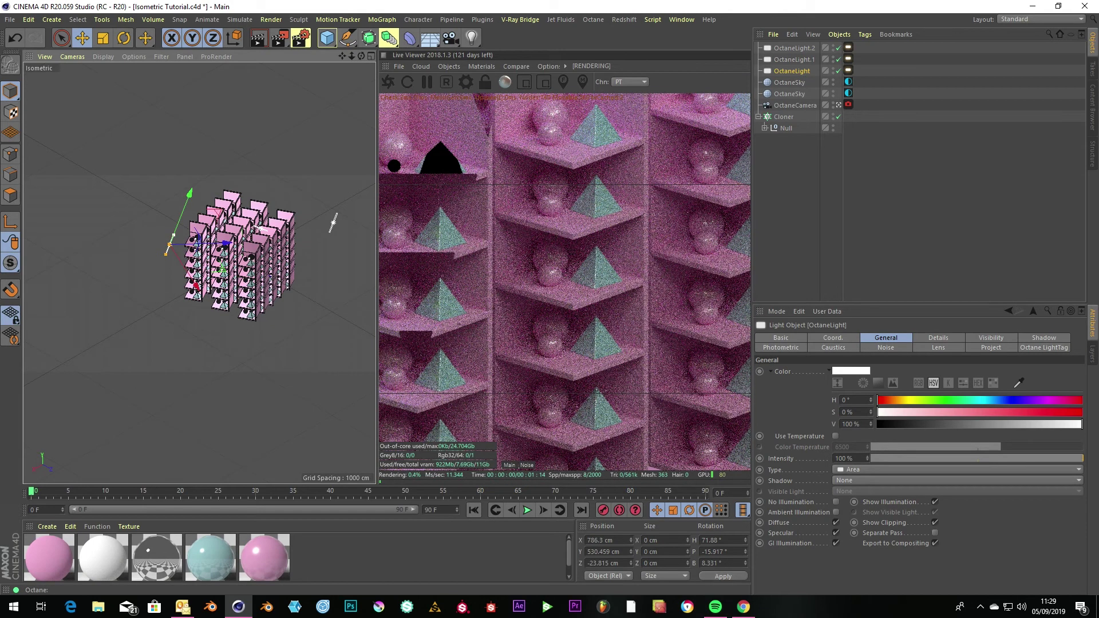
{"action": "left_click_drag", "start_coordinate": [174, 234], "coordinate": [177, 224]}
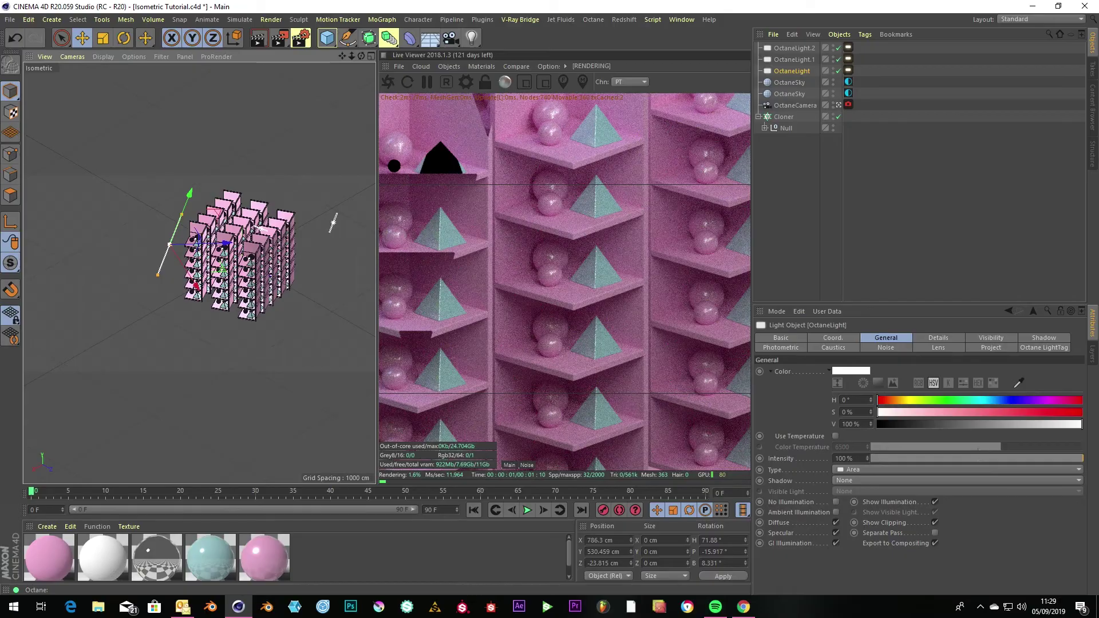
{"action": "left_click_drag", "start_coordinate": [170, 247], "coordinate": [181, 252]}
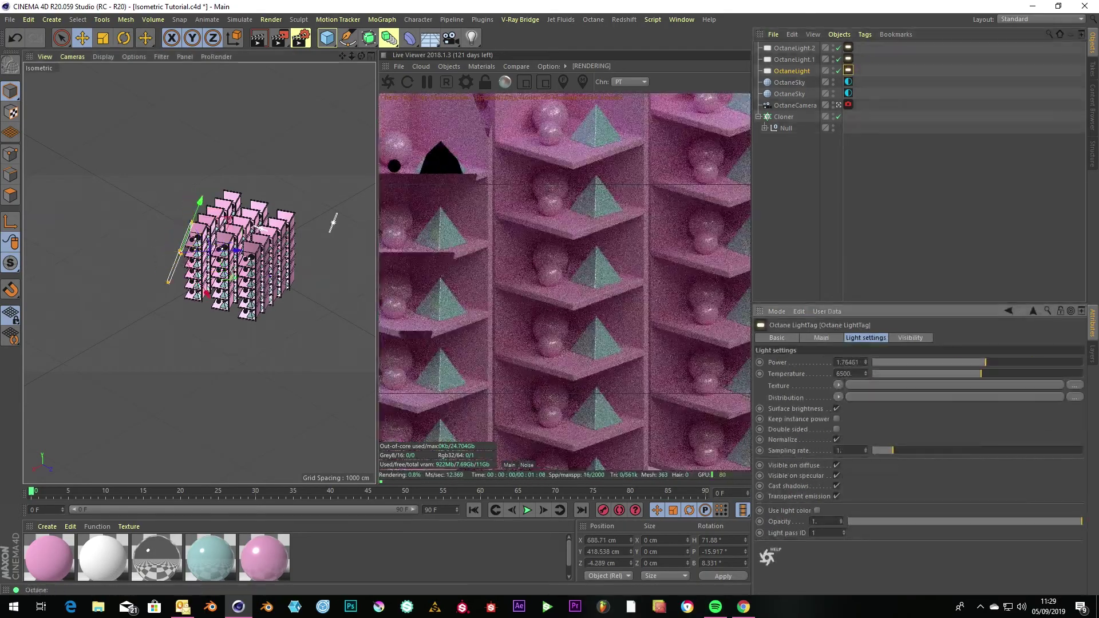
{"action": "left_click", "coordinate": [910, 189]}
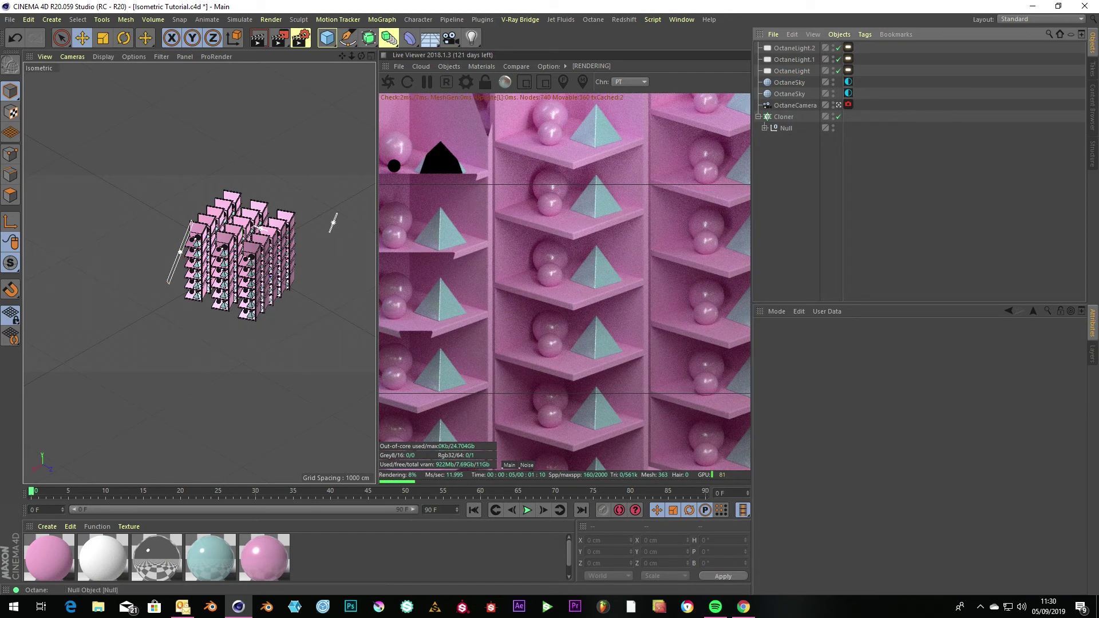
Step: Set the OctaneCamera imager's response to Linear
{"action": "left_click", "coordinate": [848, 105]}
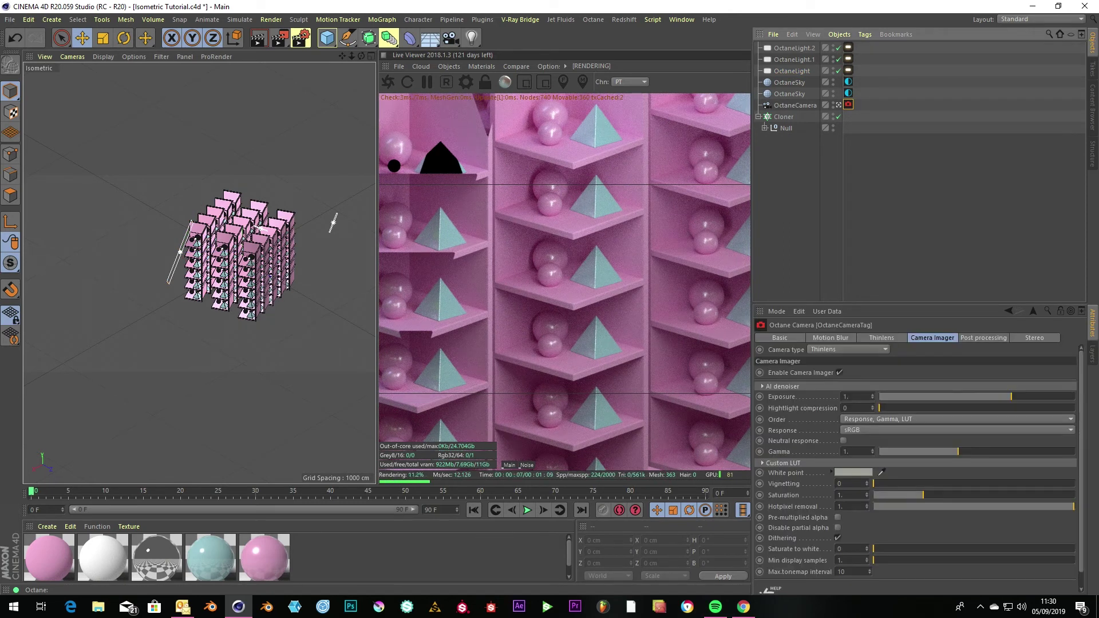
{"action": "left_click", "coordinate": [958, 420]}
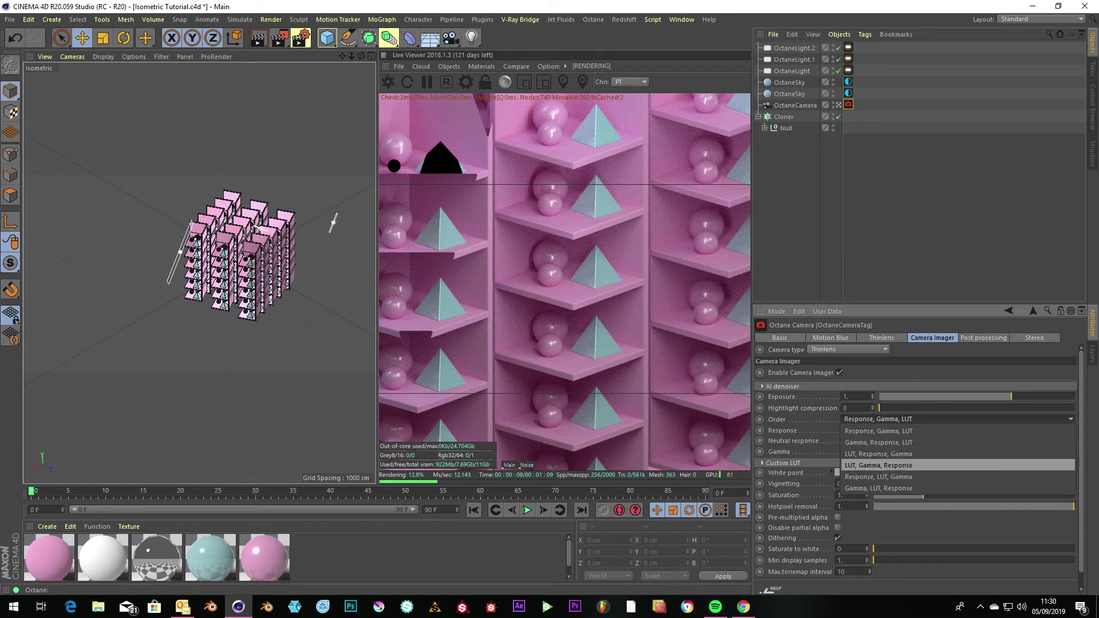
{"action": "left_click", "coordinate": [824, 465]}
{"action": "left_click", "coordinate": [958, 430]}
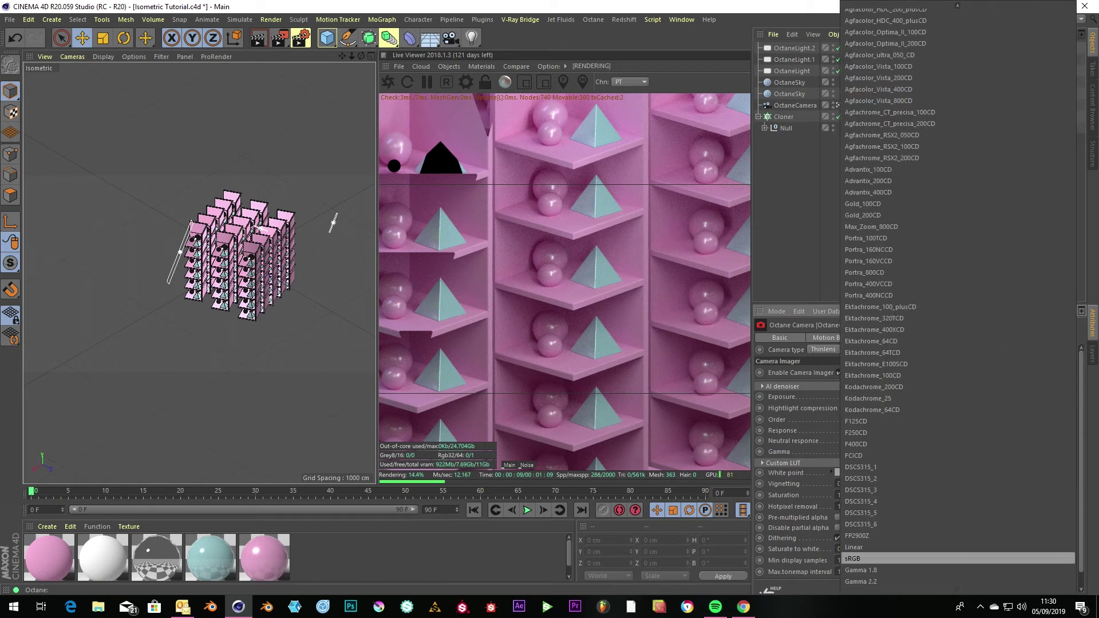
{"action": "left_click", "coordinate": [957, 548]}
Step: Set the camera imager's gamma to 2.2, highlight compression to about 0.65 and exposure to about 1.87
{"action": "left_click", "coordinate": [846, 451]}
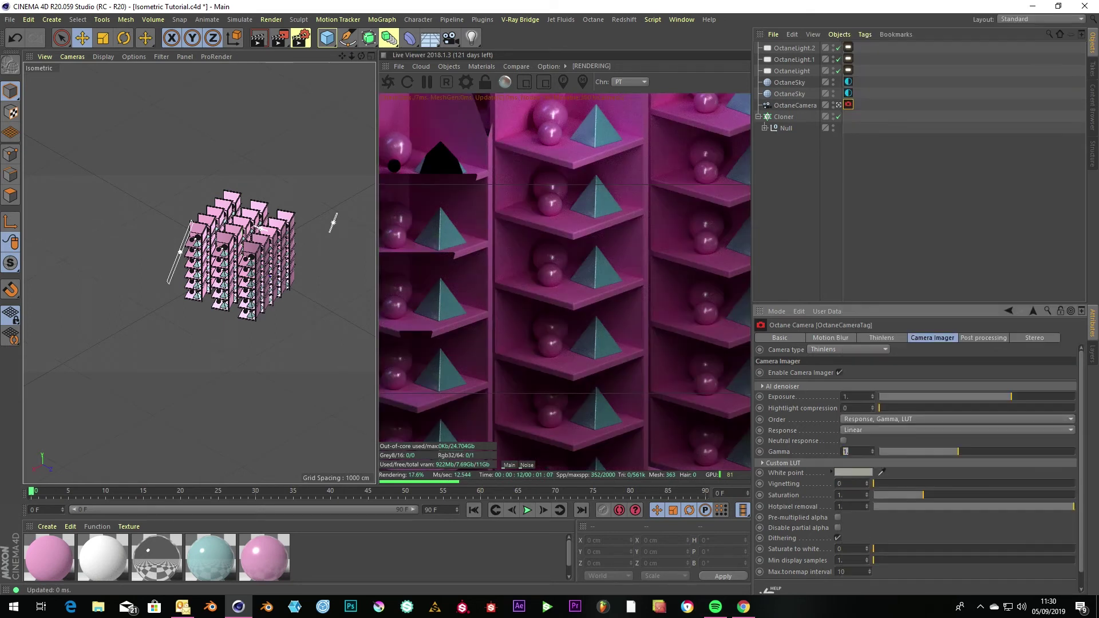
{"action": "type", "text": "2.2"}
{"action": "key", "text": "Return"}
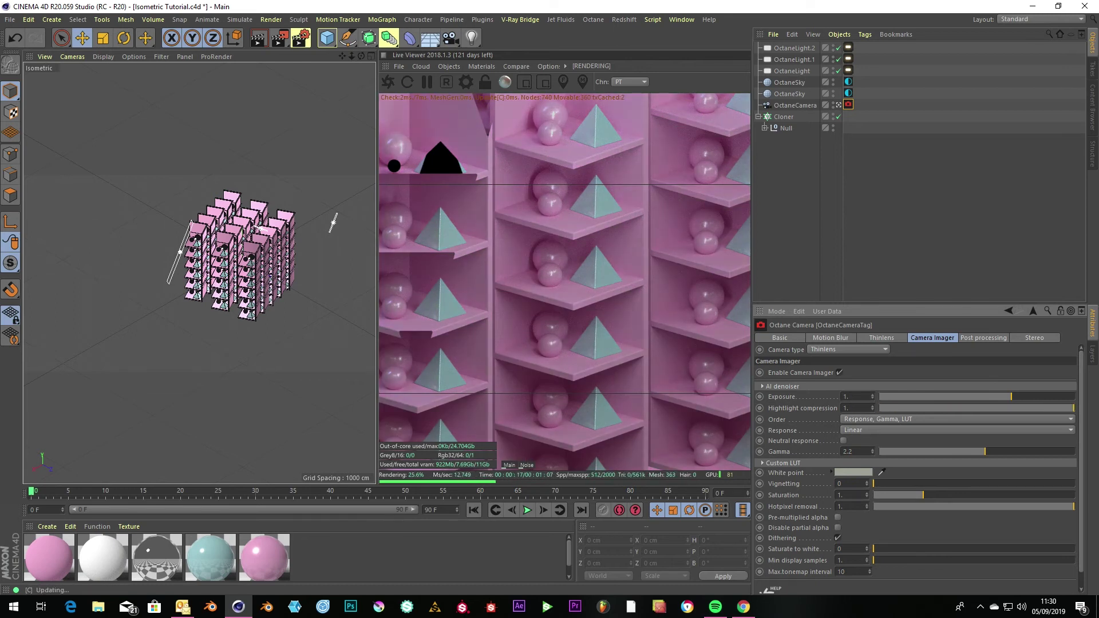
{"action": "left_click_drag", "start_coordinate": [880, 408], "coordinate": [1006, 408]}
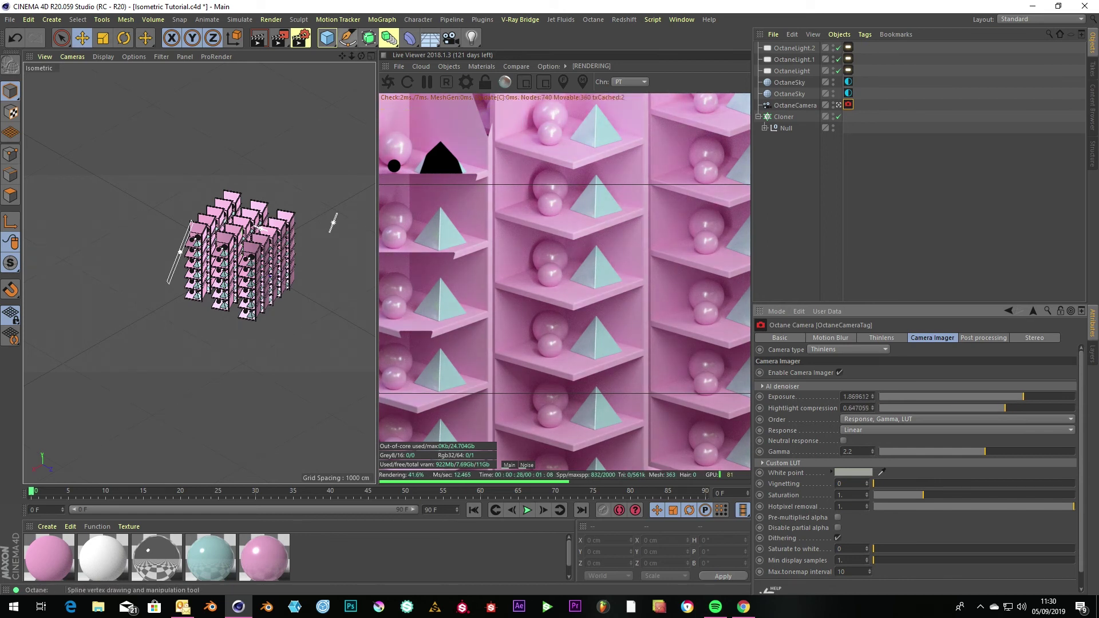
Step: Move the Cloner to about X -42, Y 20, Z 0 cm and reframe the camera so the rooms fill the render
{"action": "left_click_drag", "start_coordinate": [351, 56], "coordinate": [344, 56]}
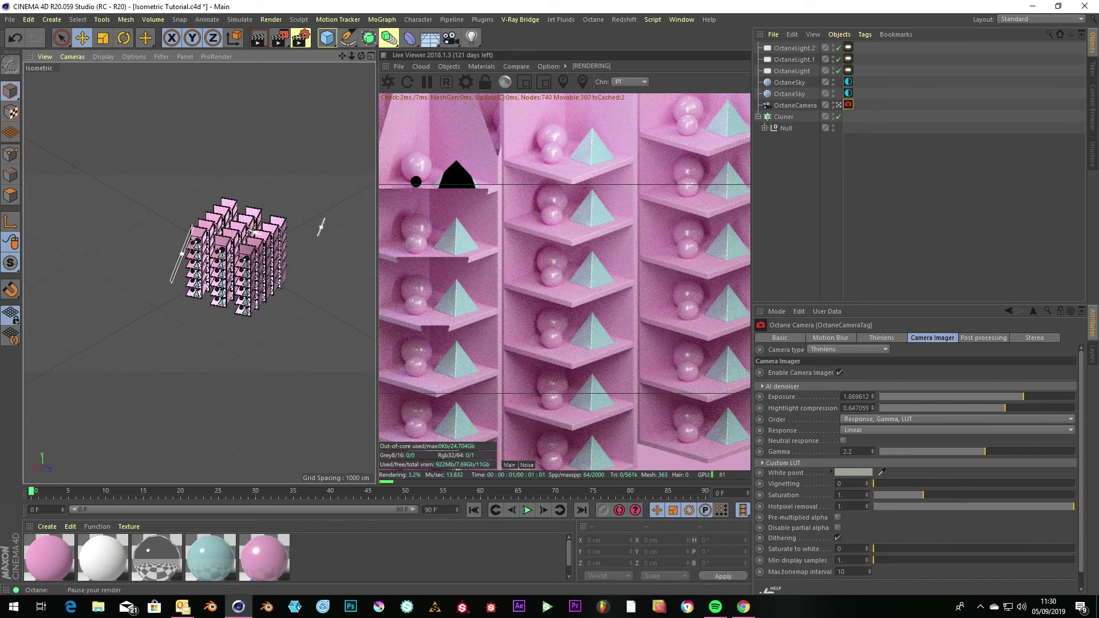
{"action": "left_click", "coordinate": [784, 116]}
{"action": "left_click_drag", "start_coordinate": [239, 272], "coordinate": [246, 270]}
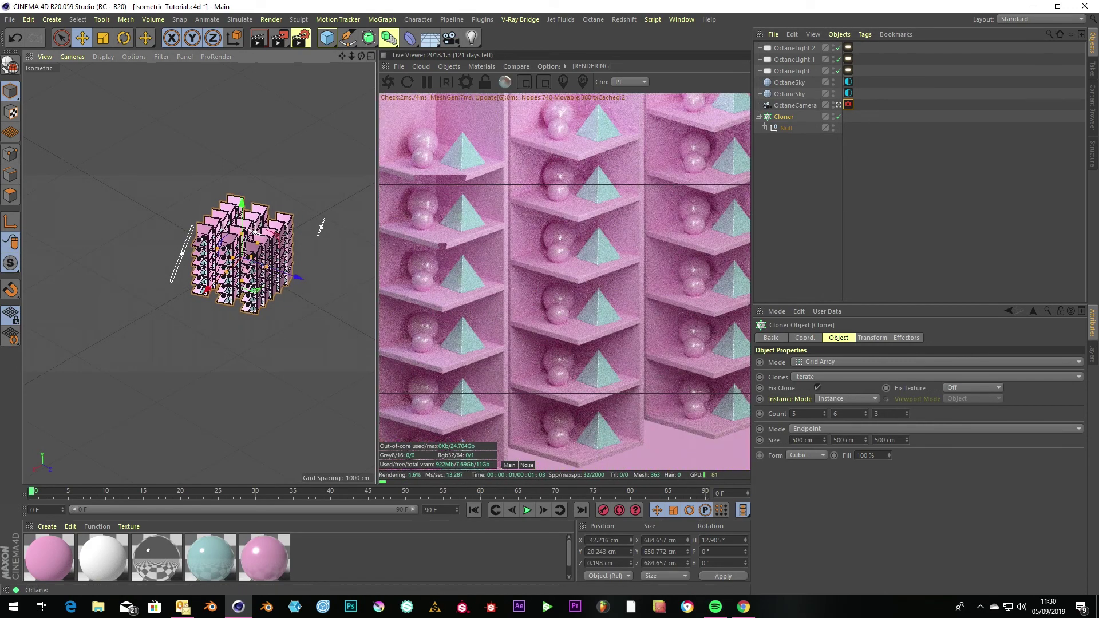
{"action": "left_click_drag", "start_coordinate": [351, 56], "coordinate": [365, 55]}
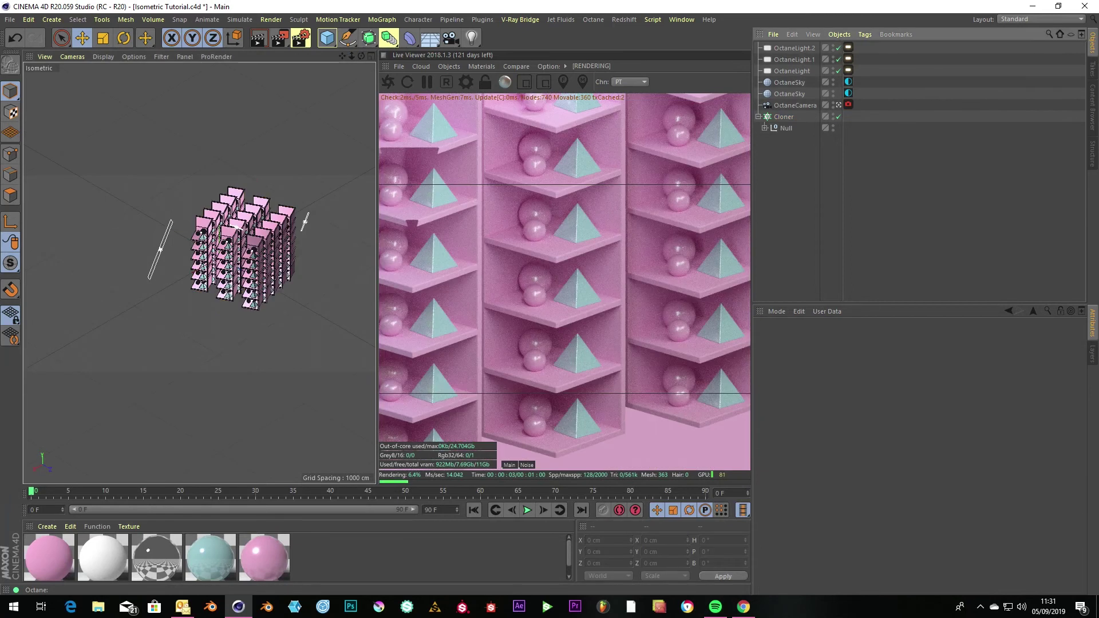